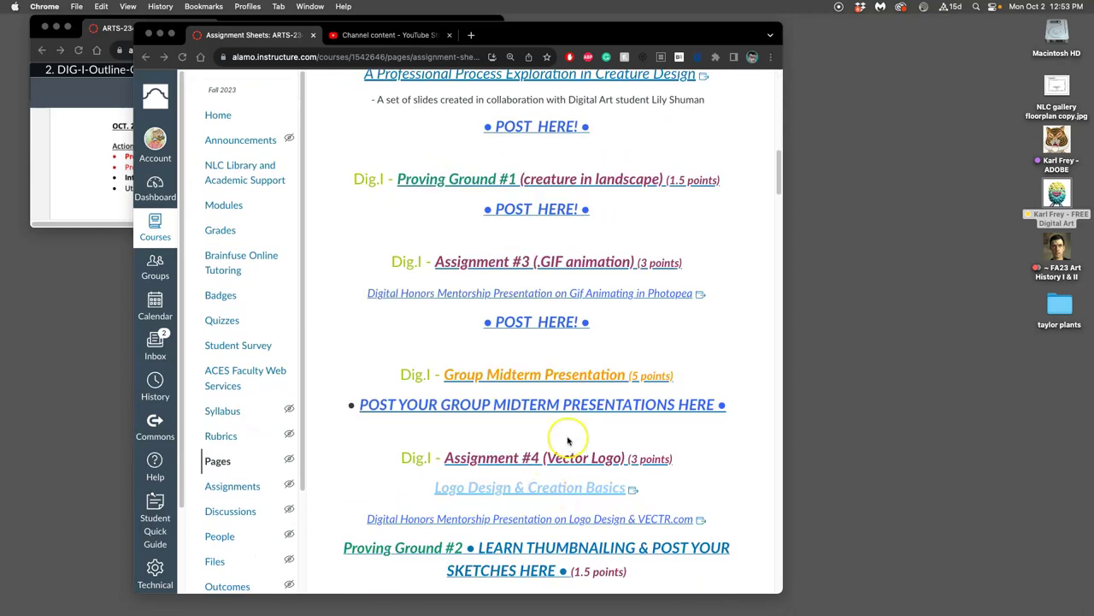
Step: Open the Proving Ground #1: Identify Patterns discussion and scroll to its 0.5-point scoring rubric
scroll(576, 318, "up", 2)
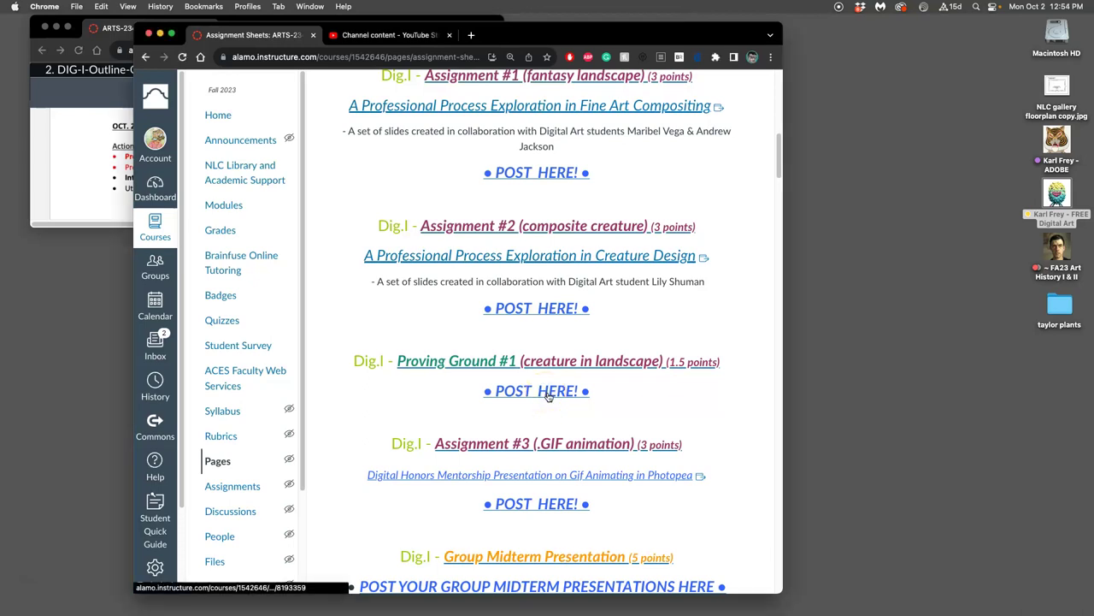
left_click(548, 394)
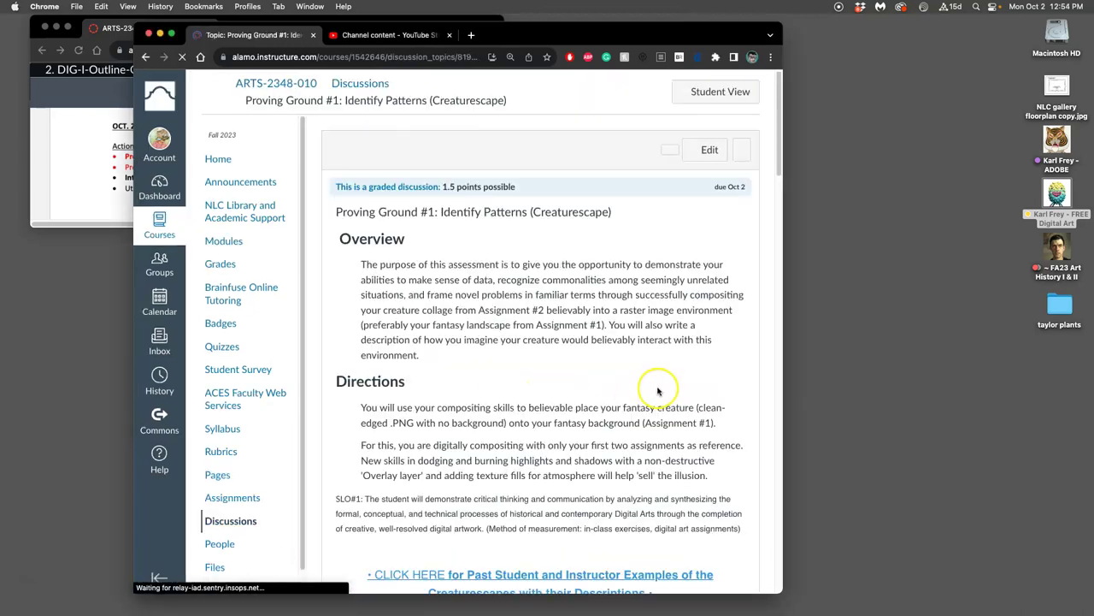
scroll(650, 380, "down", 5)
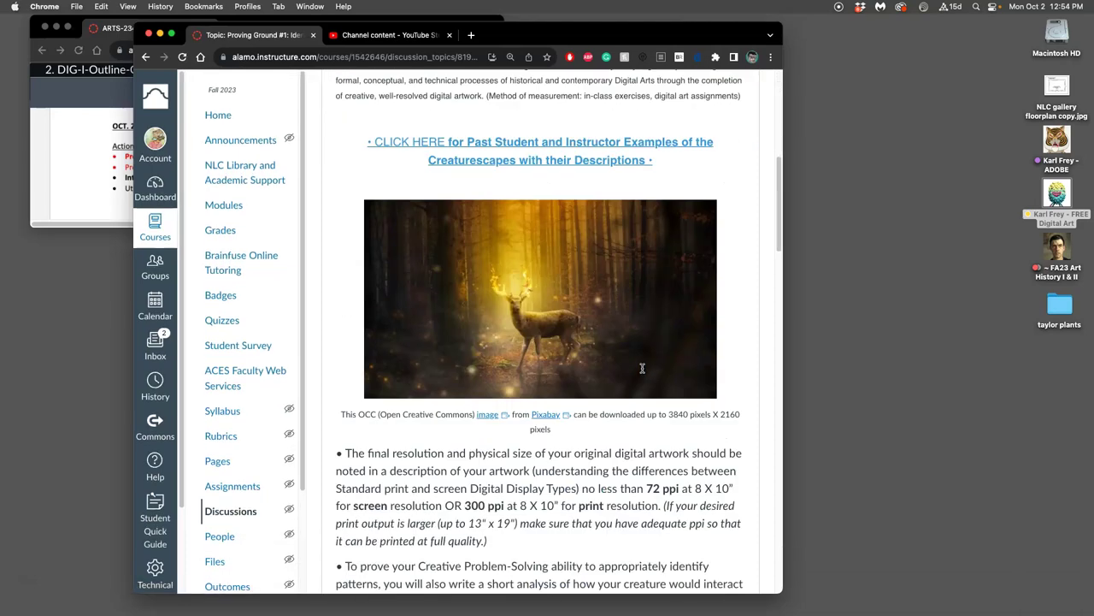
scroll(642, 367, "down", 10)
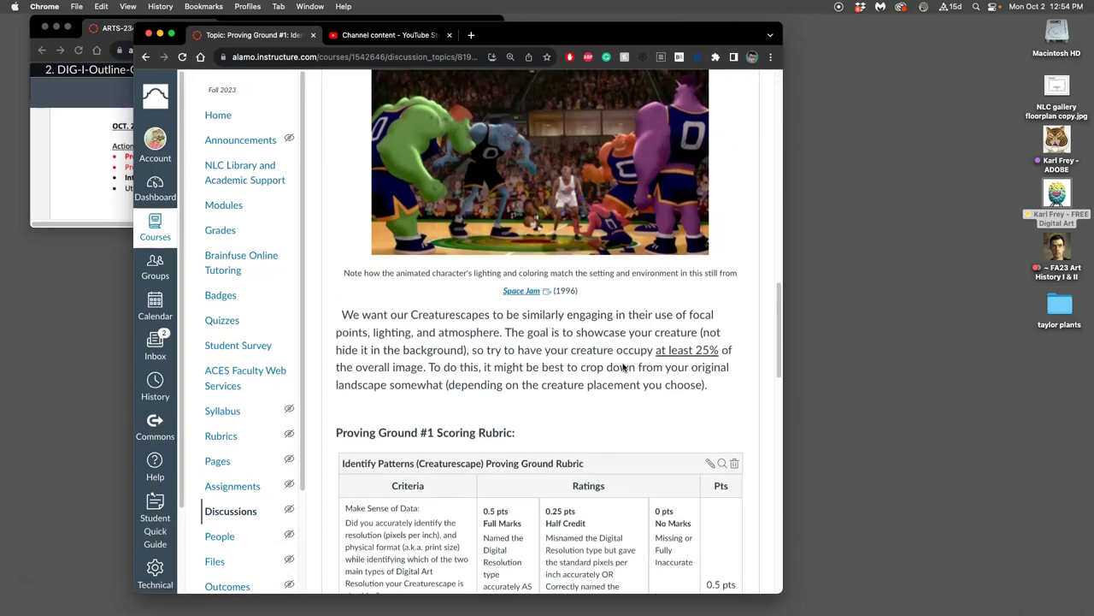
scroll(623, 367, "down", 4)
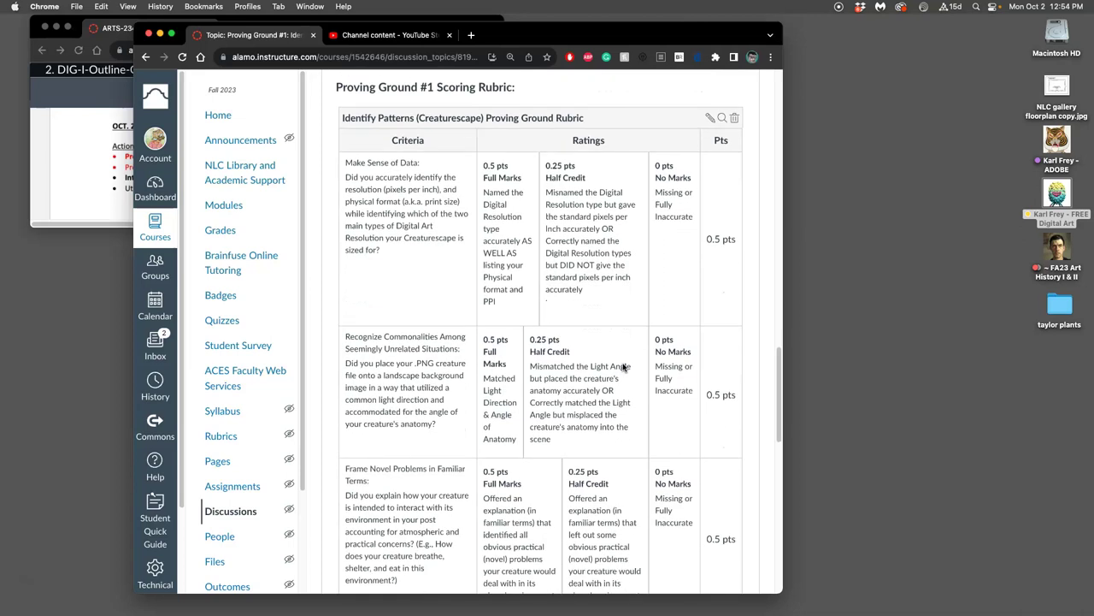
scroll(624, 367, "down", 1)
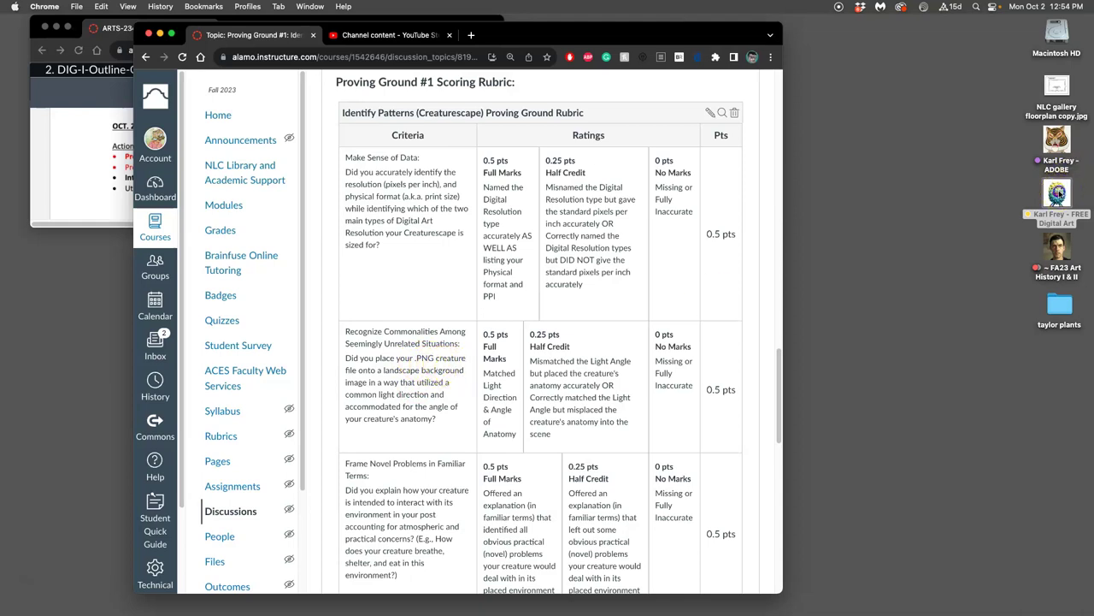
Step: Open the Assign - 2 folder, preview the creature PNG, and copy it to the desktop
left_click(1058, 193)
right_click(1061, 193)
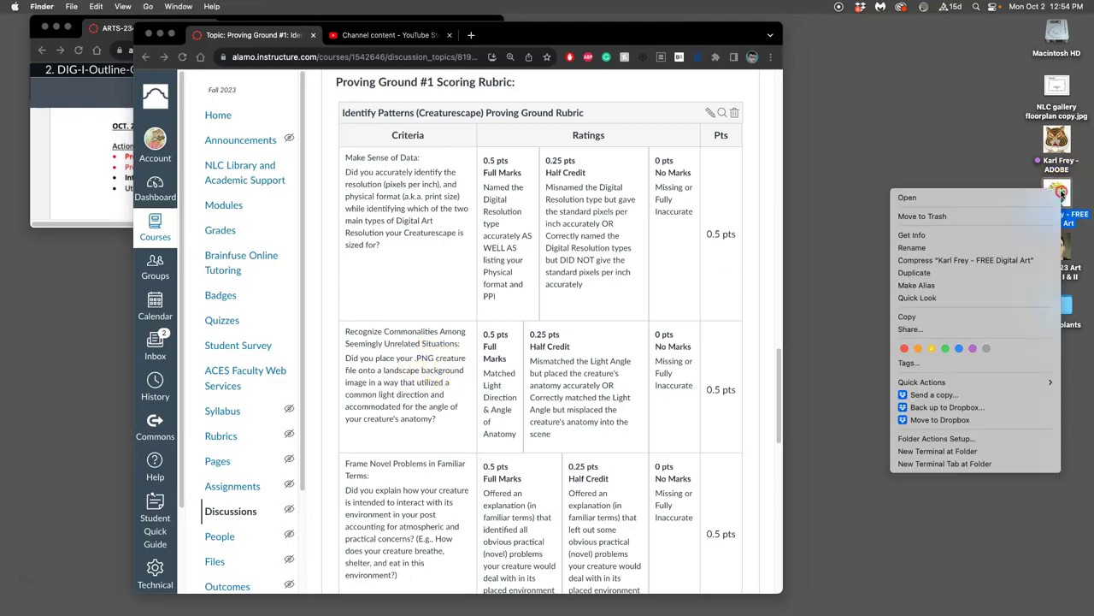
left_click(1003, 203)
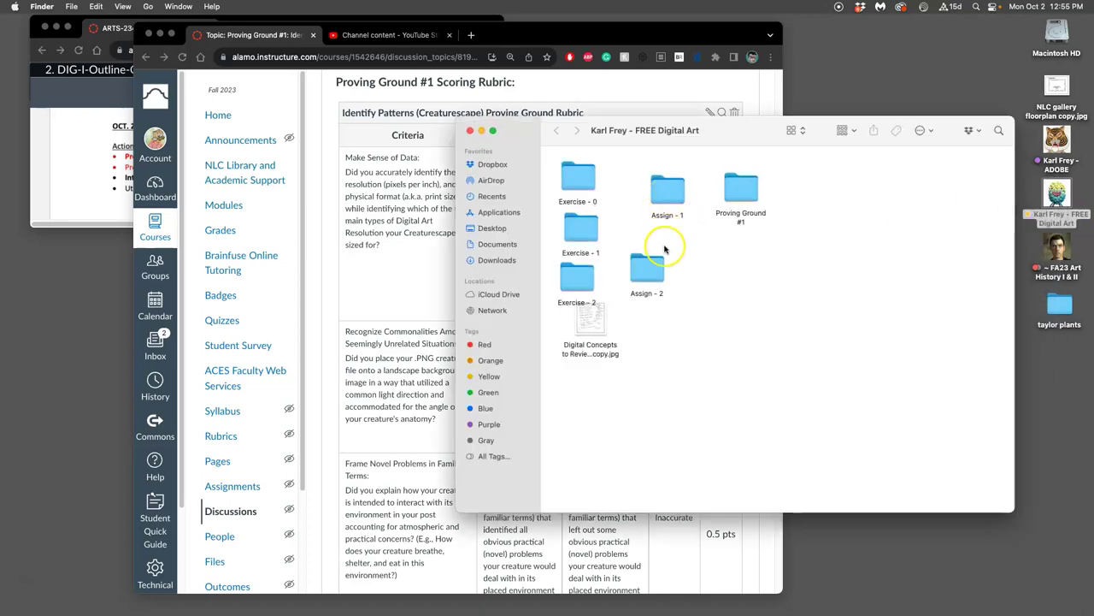
double_click(656, 270)
left_click(840, 270)
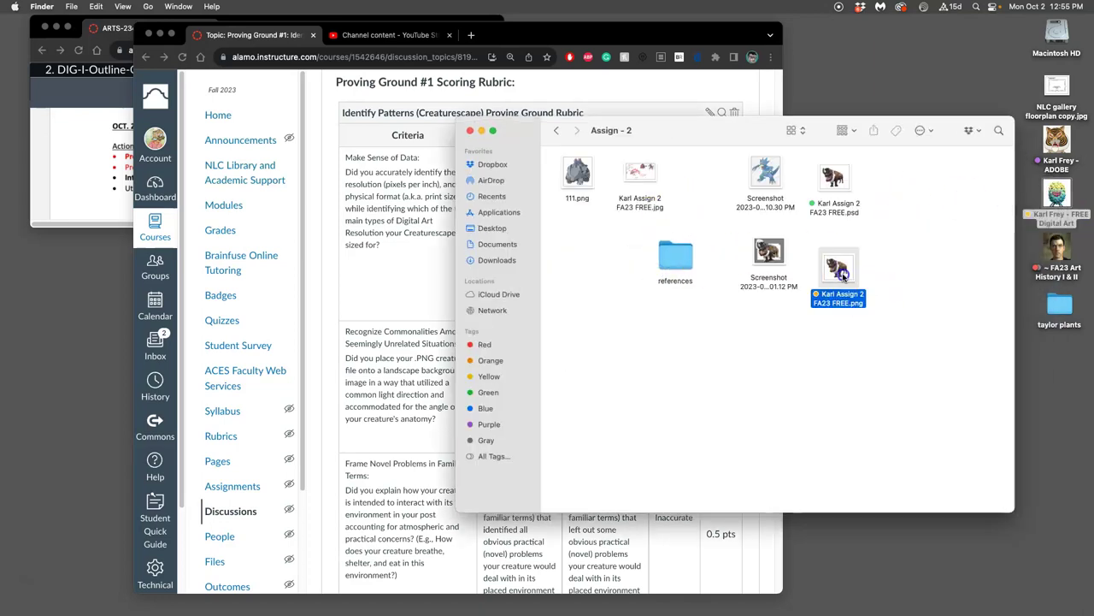
double_click(842, 272)
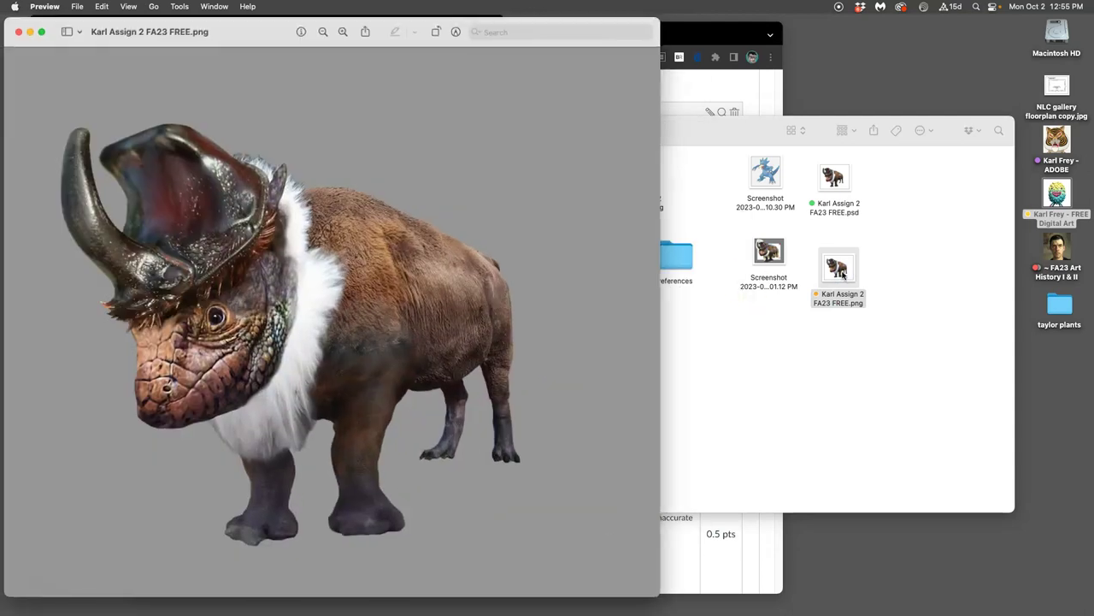
left_click(17, 32)
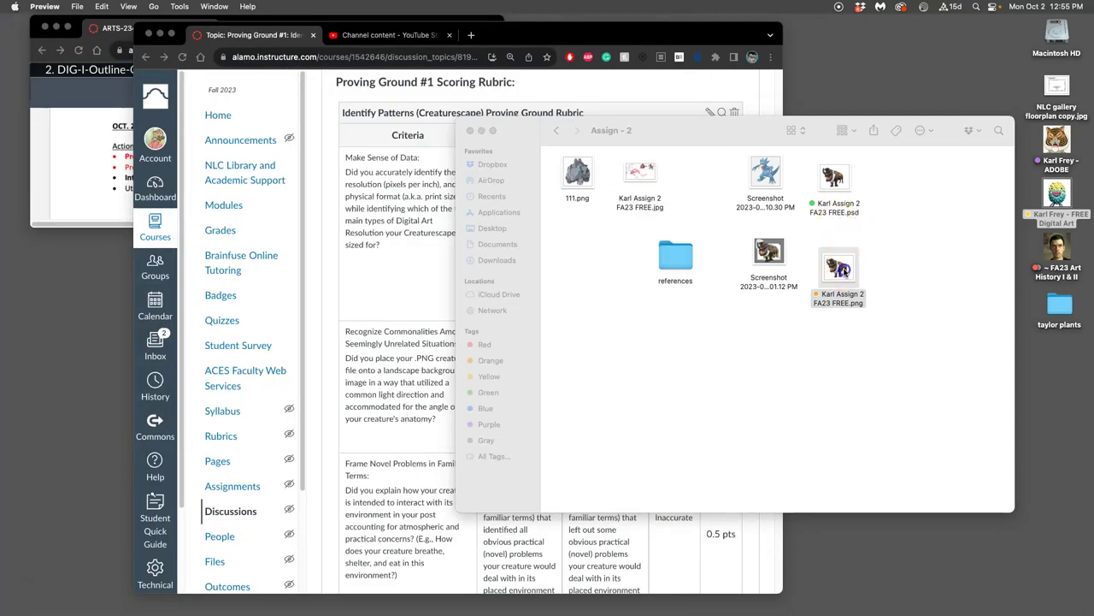
left_click_drag(844, 271, 916, 58)
Step: Move the creature PNG from the desktop into the Proving Ground #1 folder
left_click(659, 143)
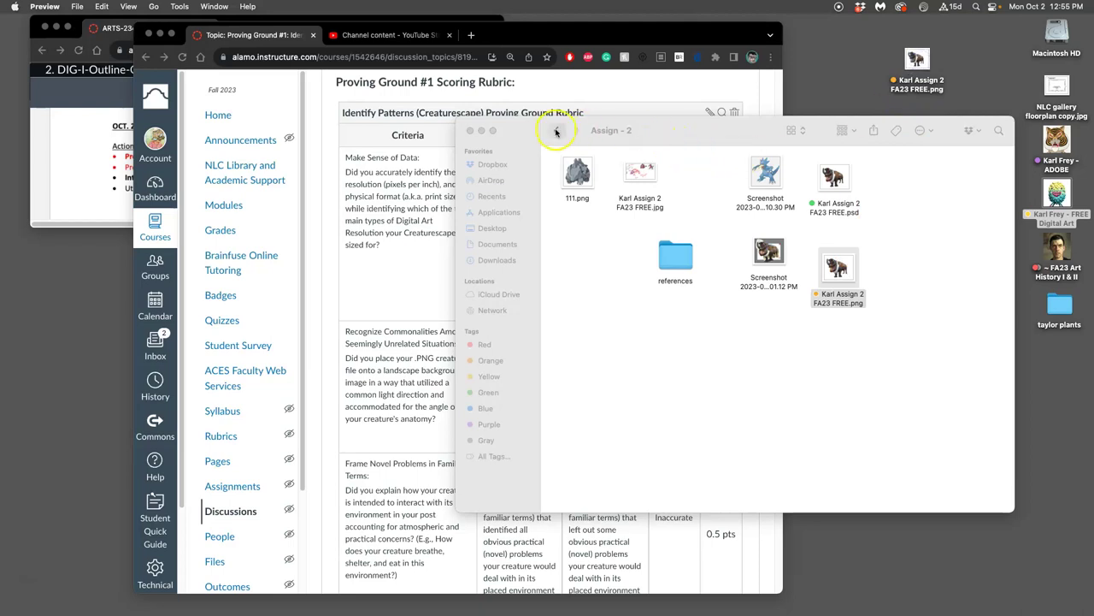
left_click(556, 130)
double_click(673, 192)
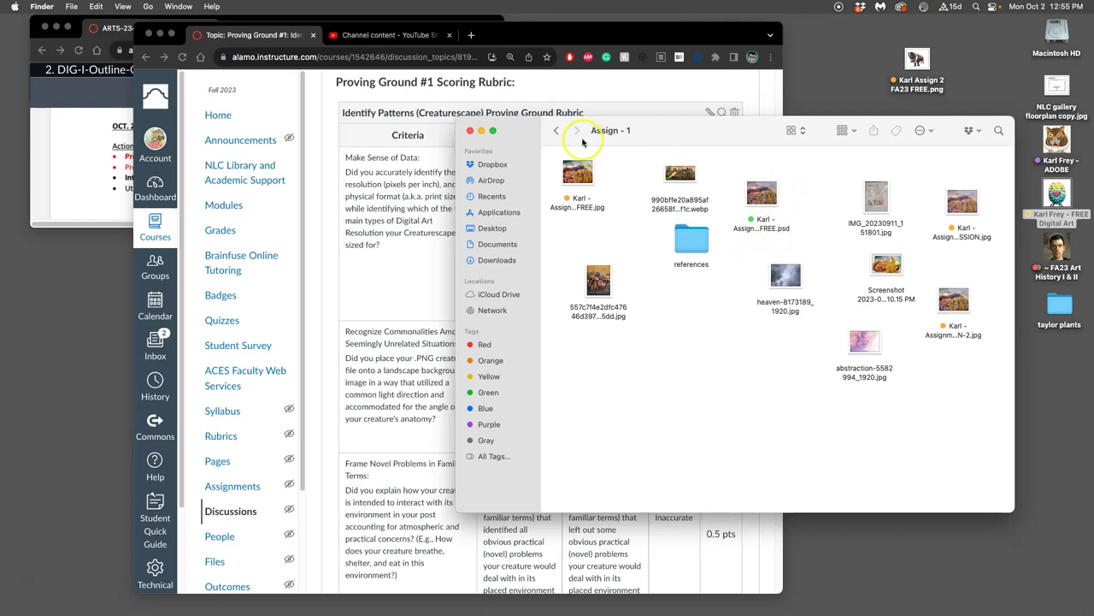
left_click(557, 131)
left_click(741, 189)
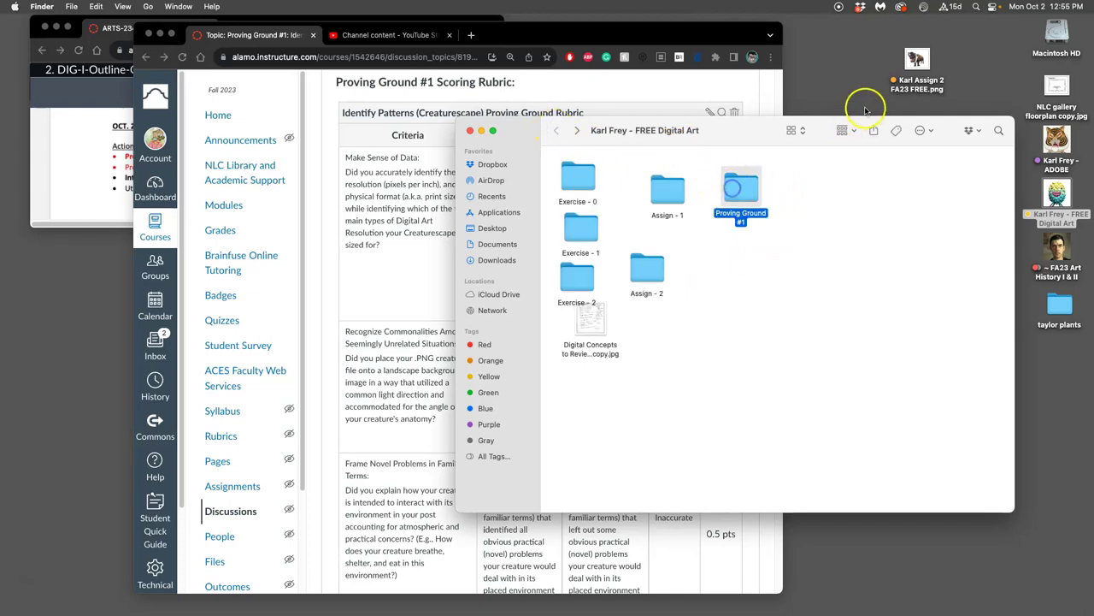
double_click(742, 186)
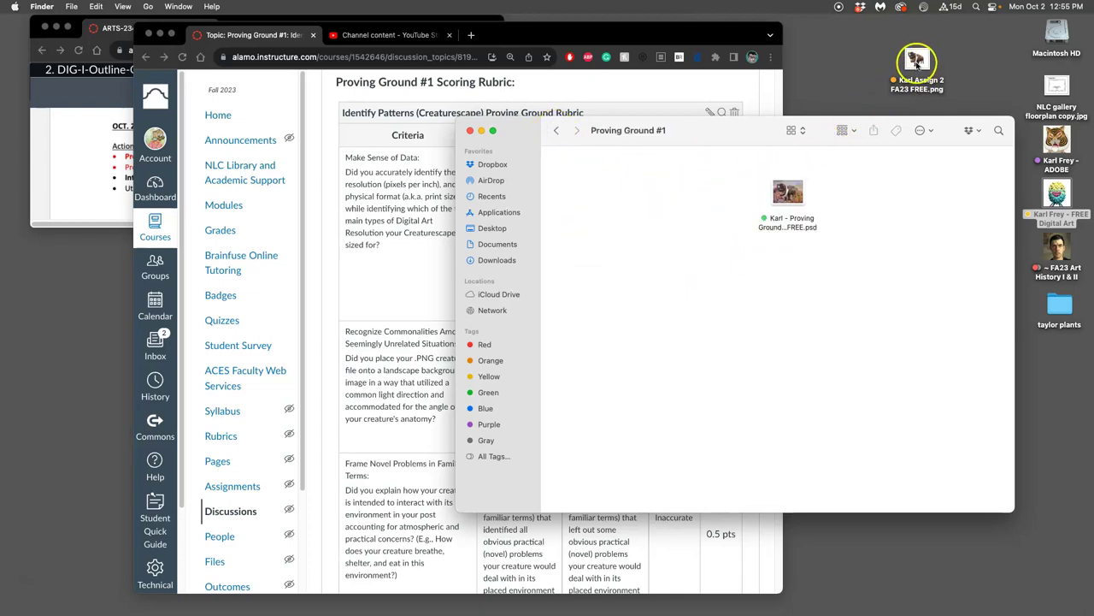
left_click_drag(917, 59, 660, 203)
left_click(434, 278)
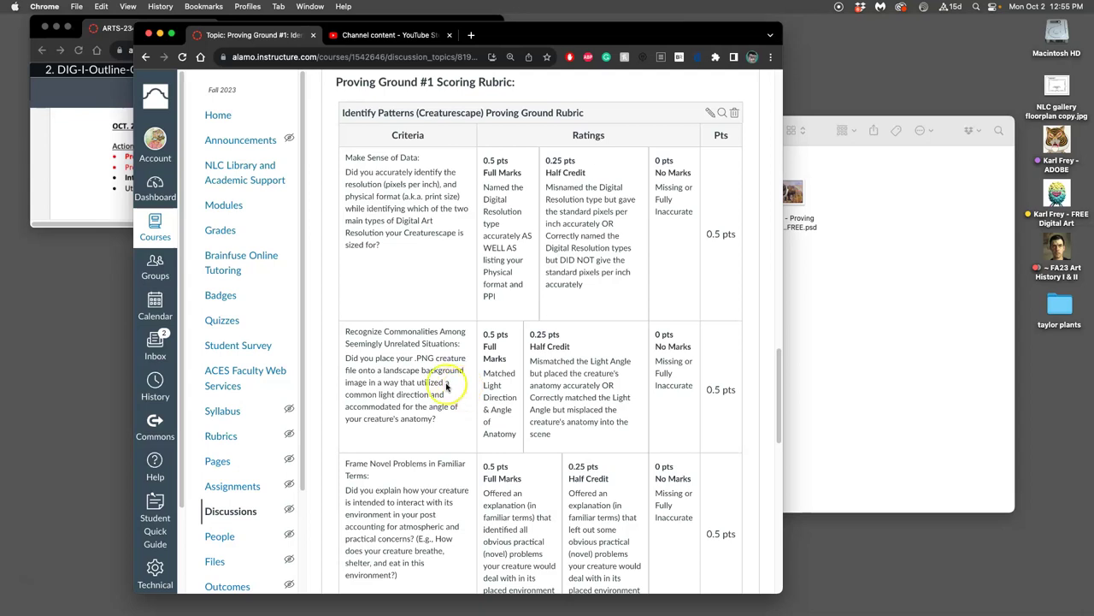
scroll(463, 392, "down", 2)
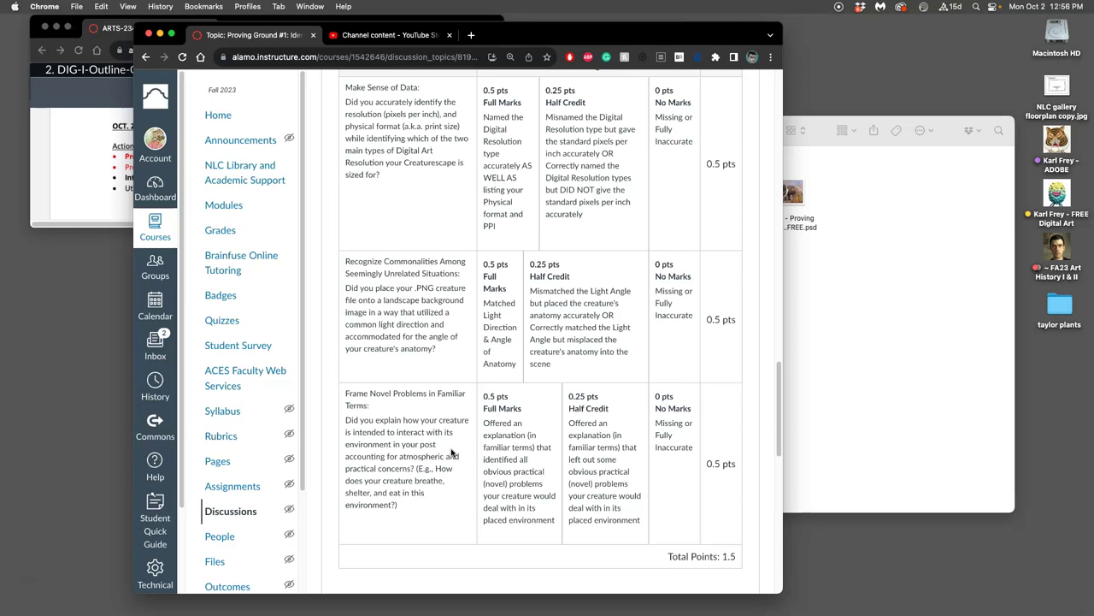
scroll(466, 427, "down", 5)
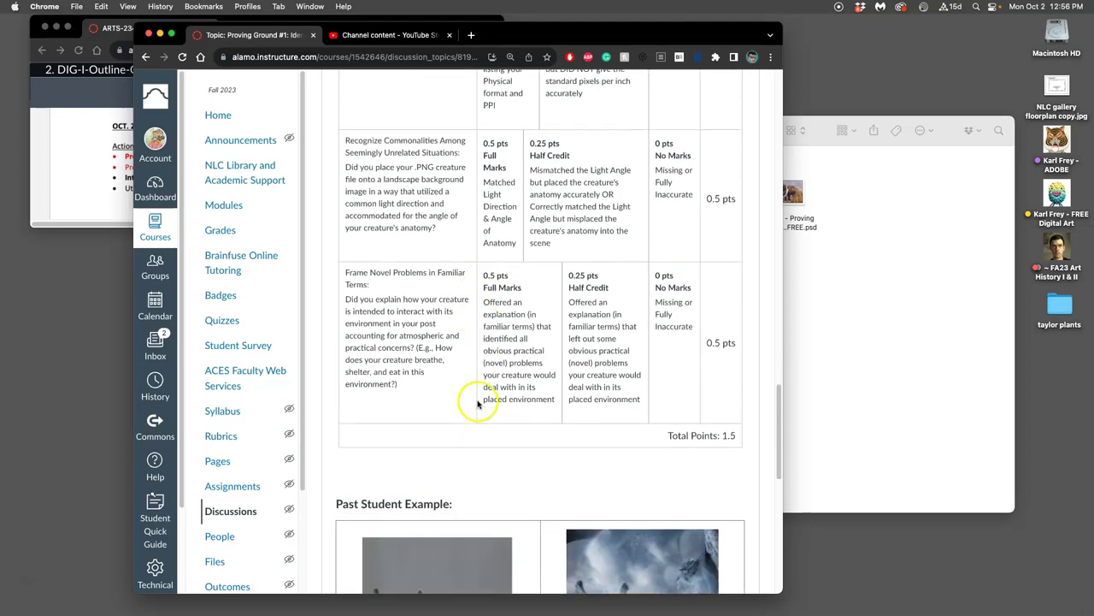
scroll(478, 403, "down", 5)
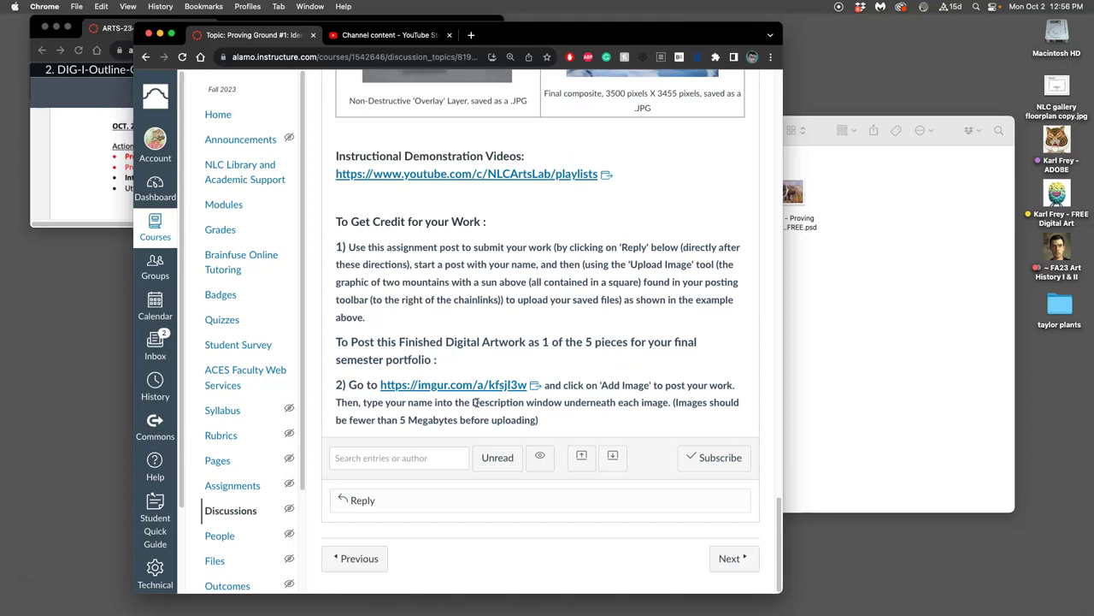
scroll(475, 401, "up", 1)
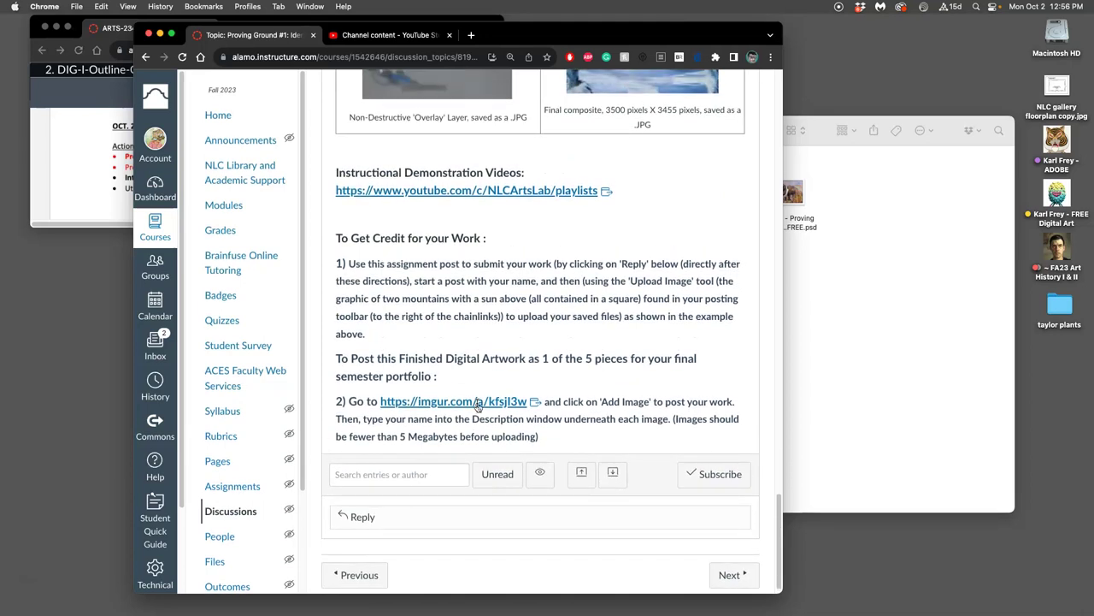
scroll(477, 403, "up", 2)
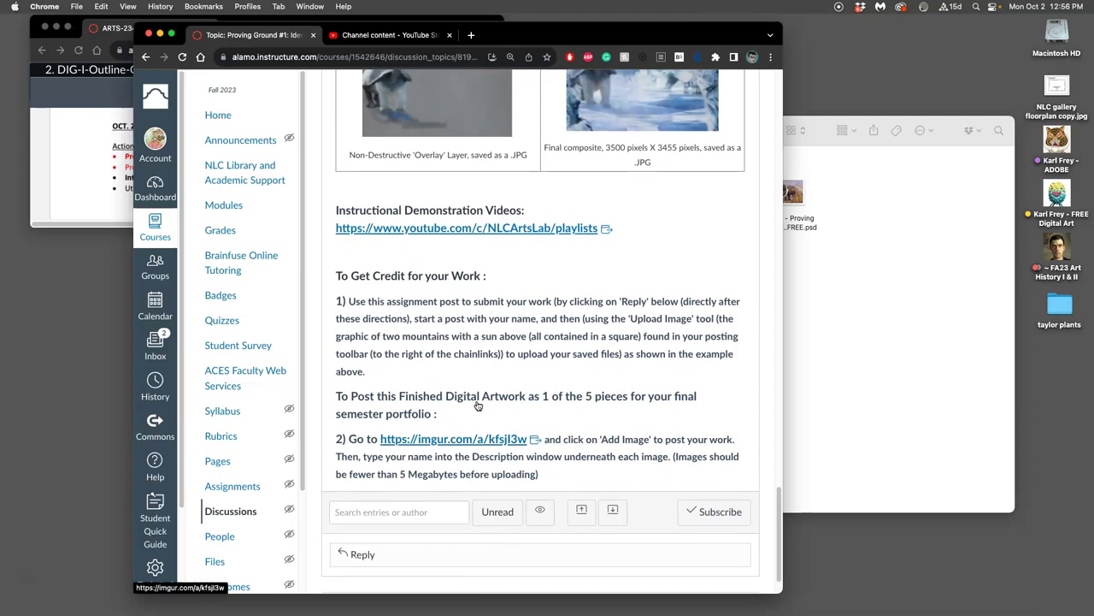
scroll(540, 406, "up", 5)
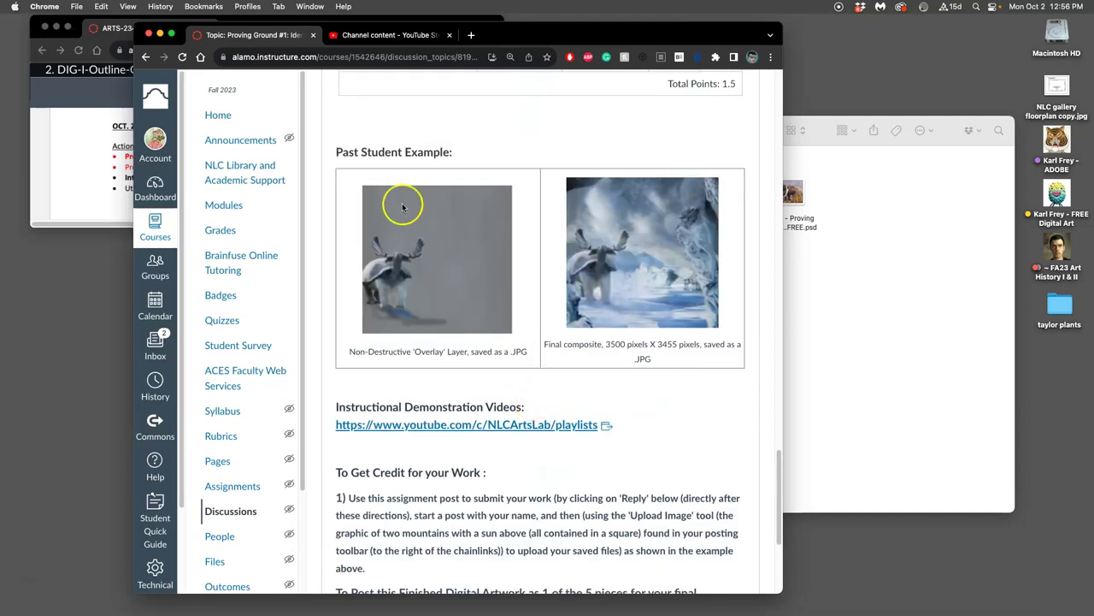
Step: Open the ARTS-2348-003 course in a new tab and go to its Assignment Sheets page
left_click_drag(740, 32, 790, 125)
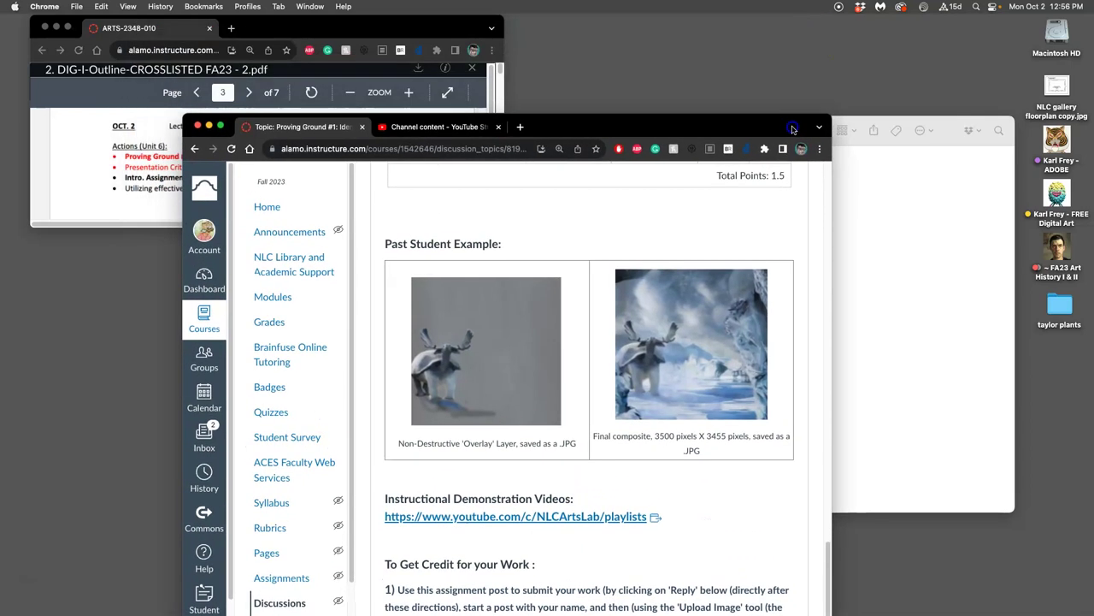
scroll(633, 242, "down", 3)
scroll(634, 242, "down", 3)
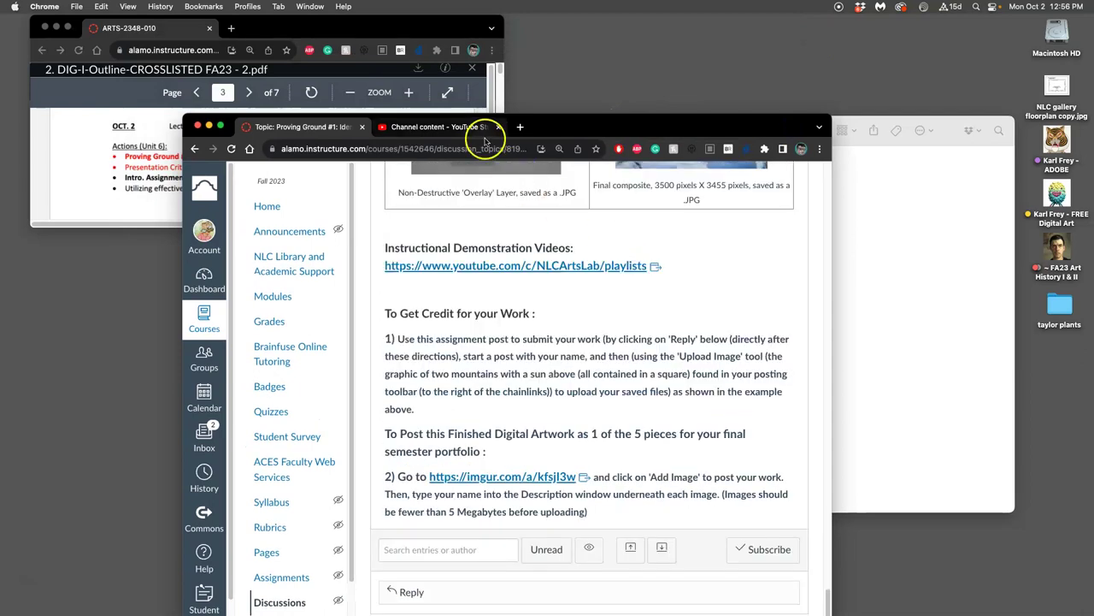
right_click(218, 301)
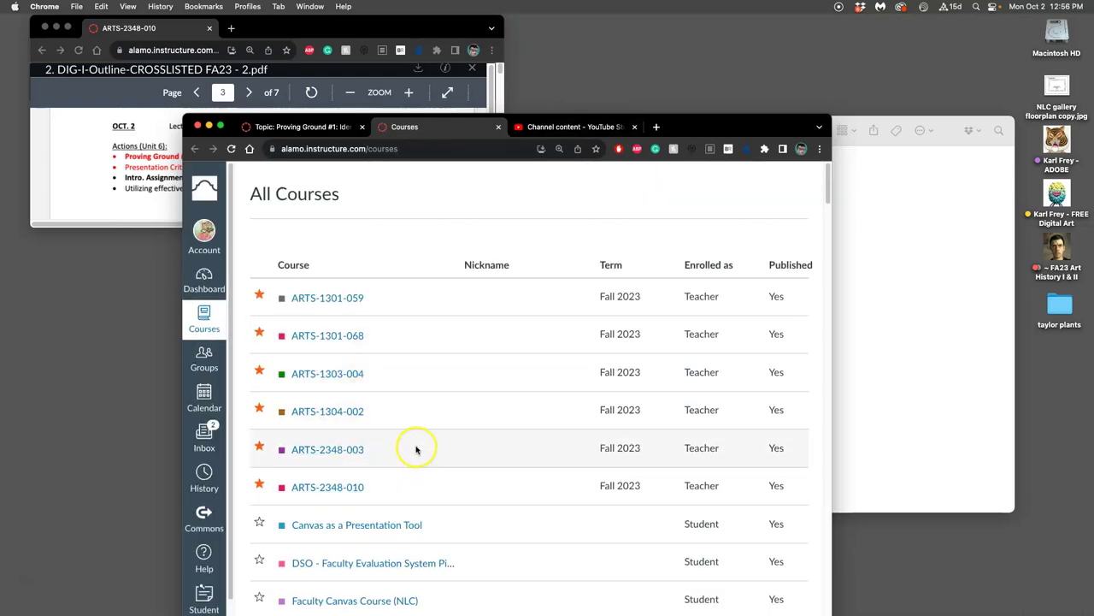
left_click(337, 448)
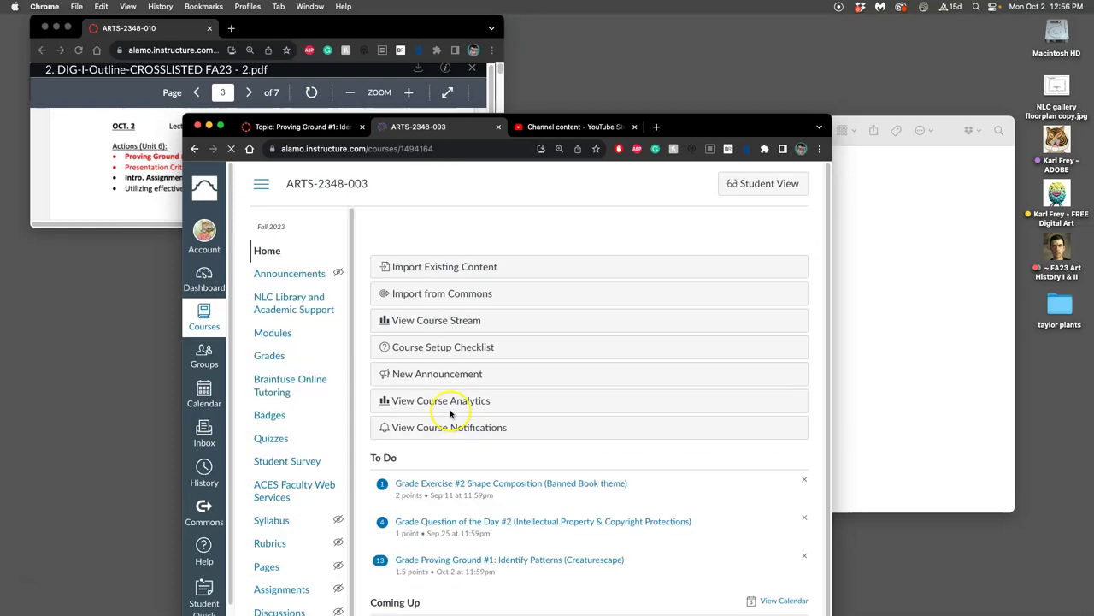
scroll(564, 427, "down", 3)
scroll(563, 428, "down", 2)
left_click(564, 440)
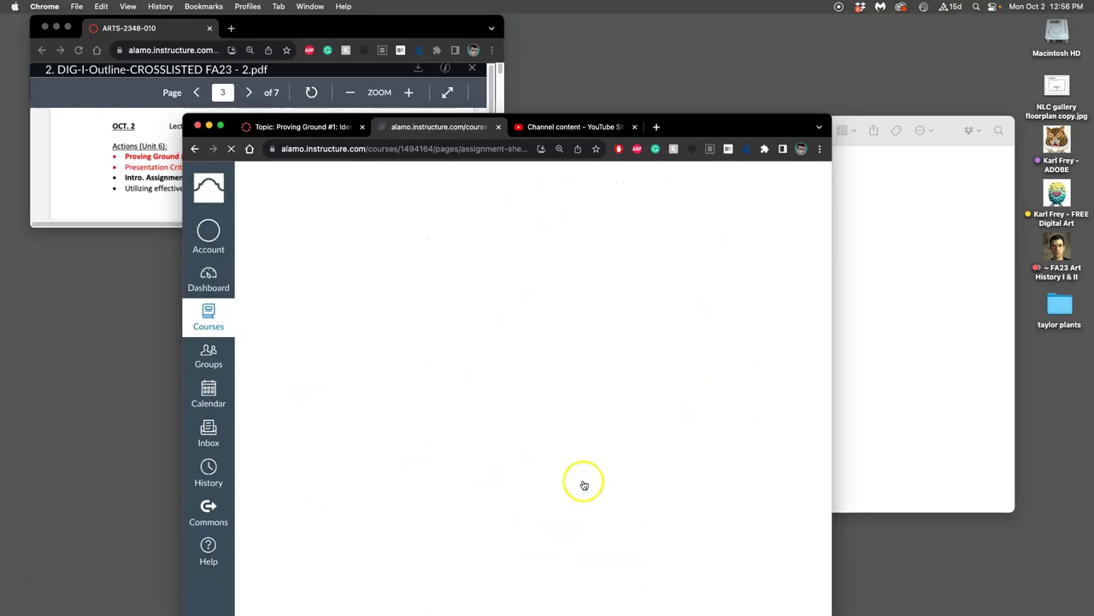
scroll(574, 460, "down", 8)
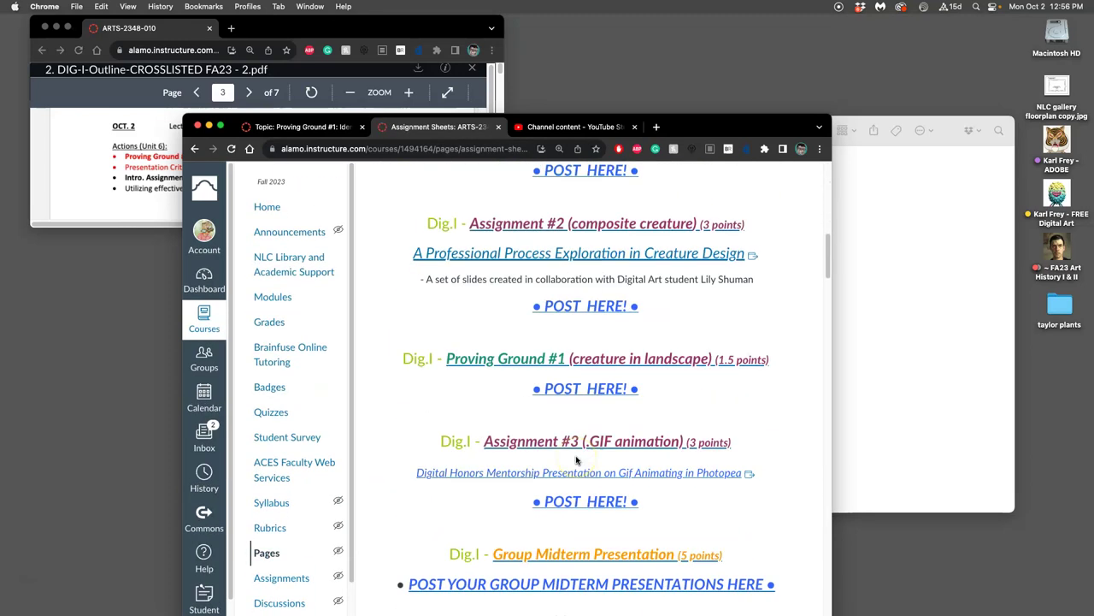
Step: Open this section's Proving Ground #1 discussion and find the Dinglebooby reply at 300 ppi
left_click(568, 389)
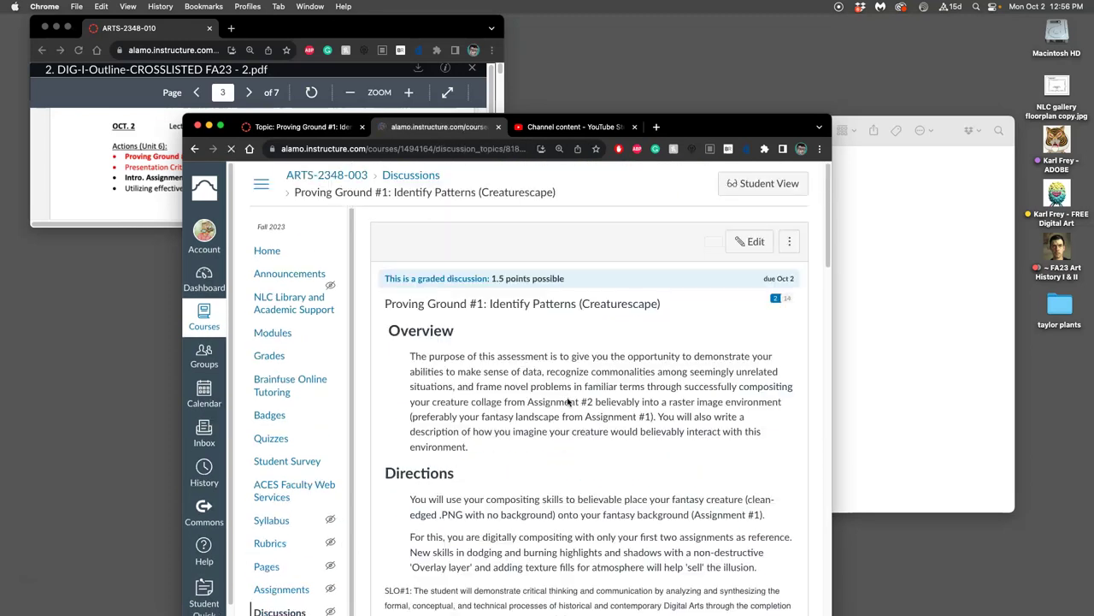
scroll(574, 401, "down", 20)
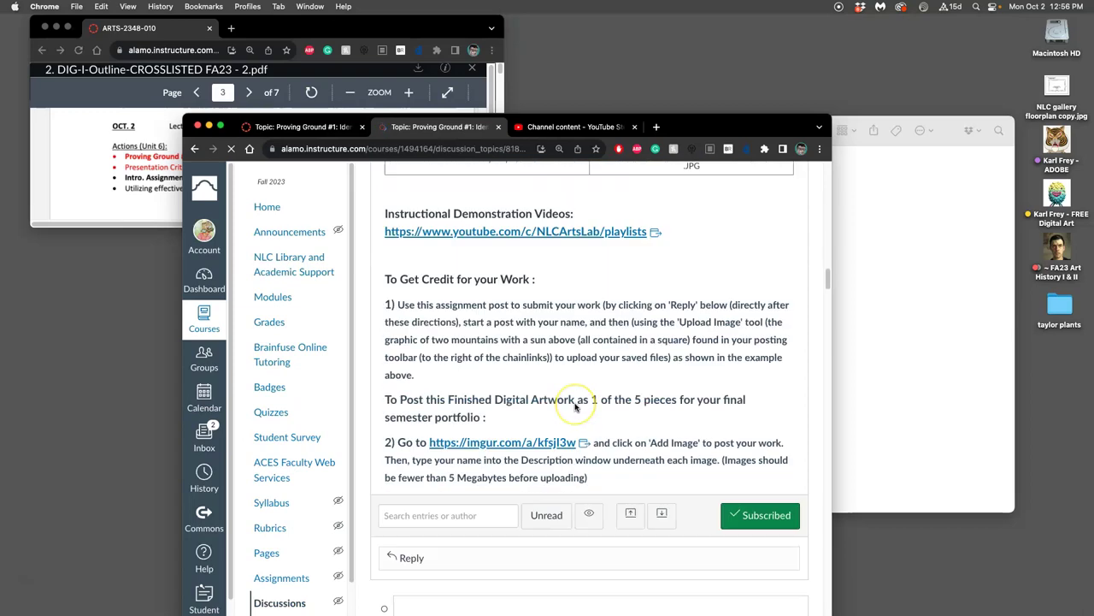
scroll(574, 407, "down", 20)
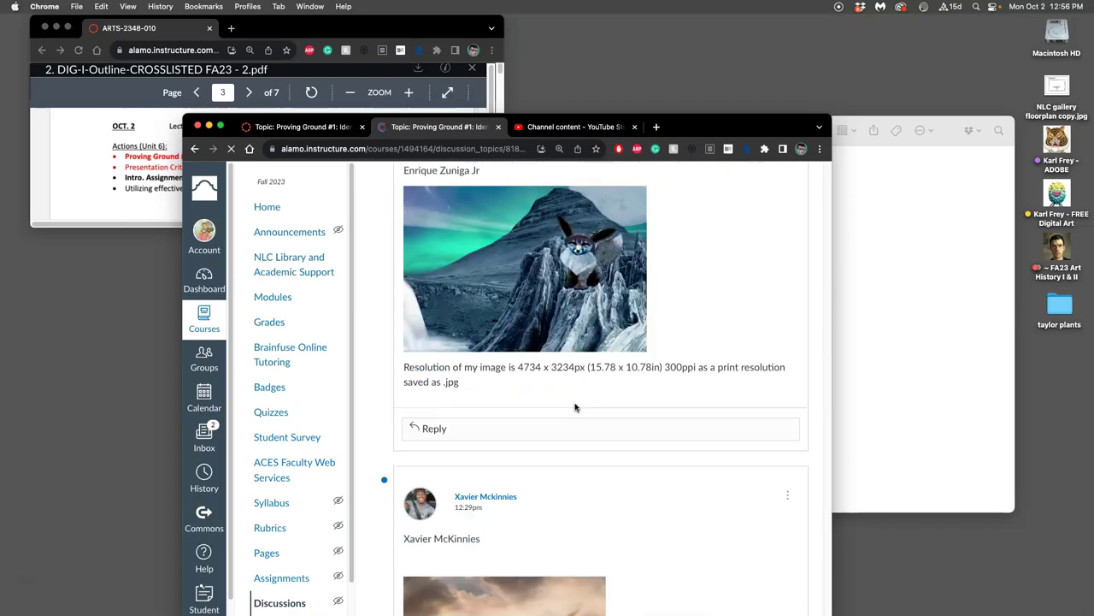
scroll(575, 407, "down", 20)
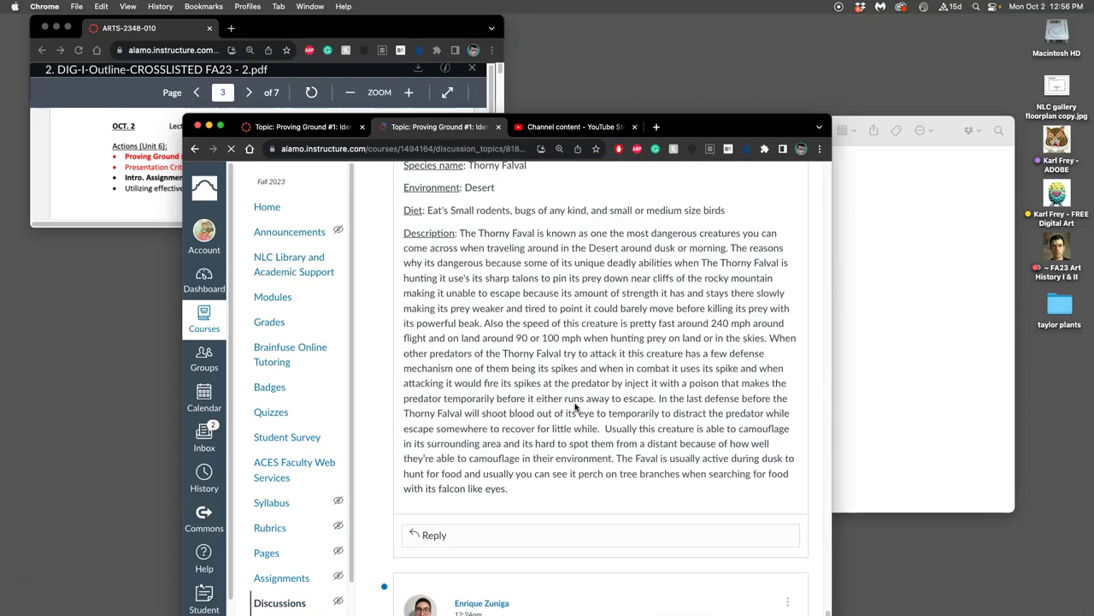
scroll(574, 407, "up", 15)
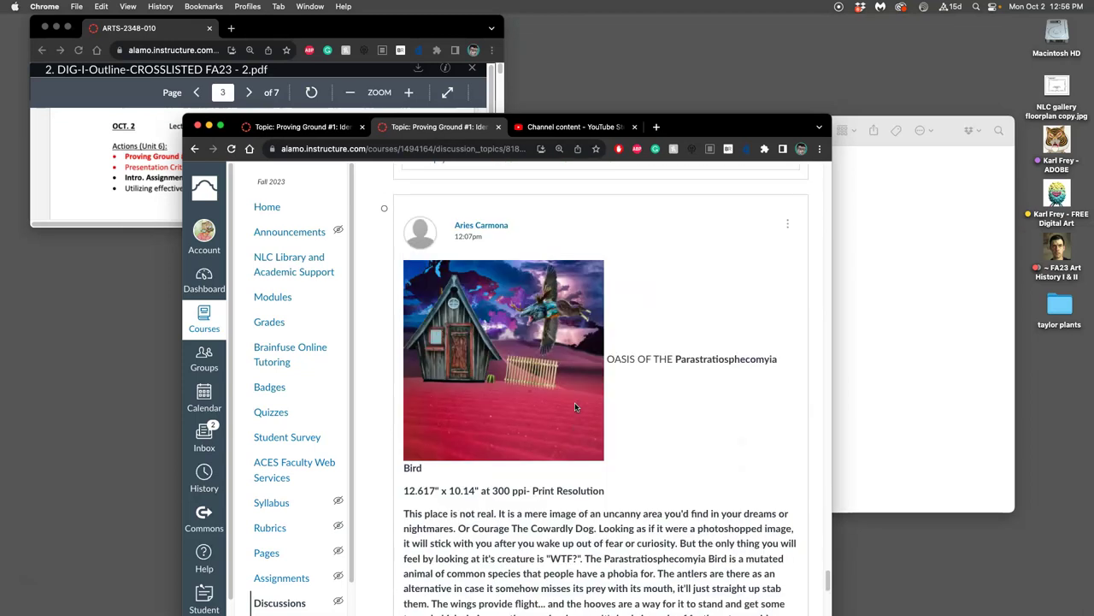
scroll(575, 407, "up", 10)
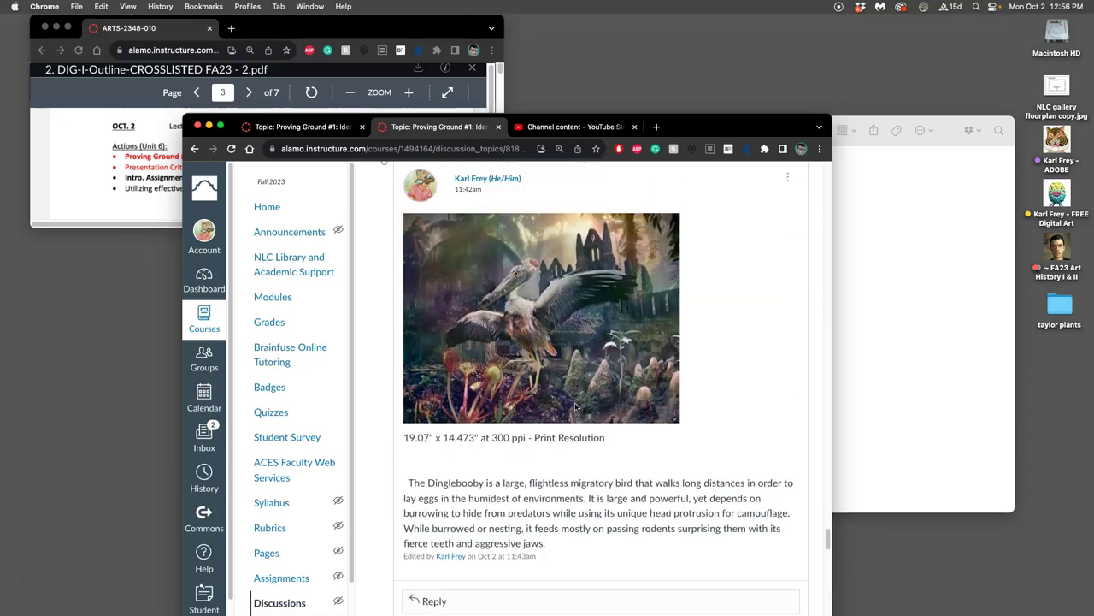
scroll(576, 407, "down", 1)
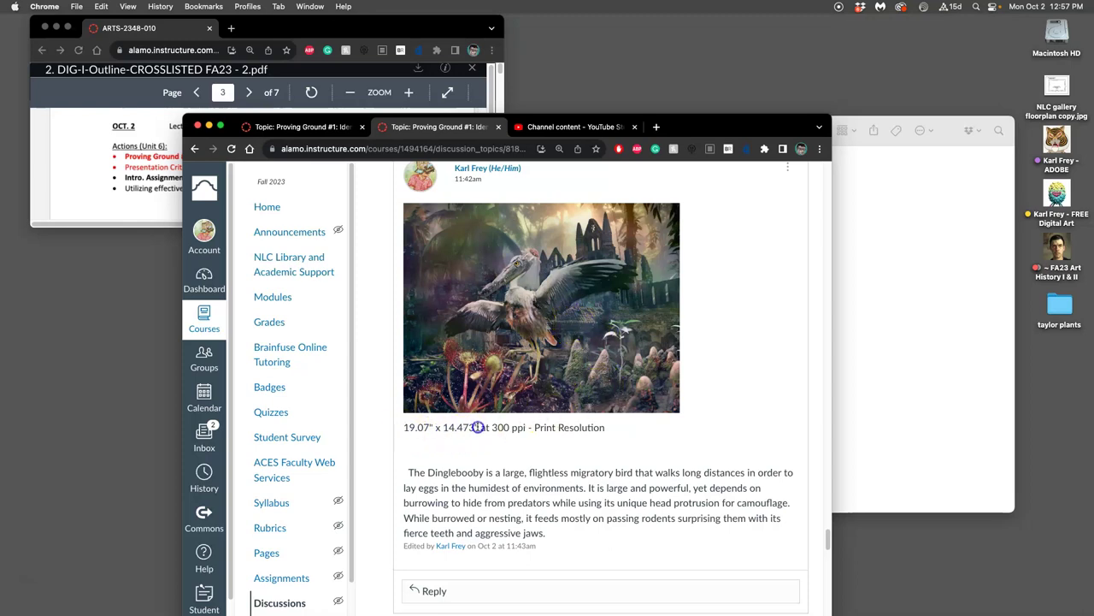
left_click_drag(477, 427, 478, 427)
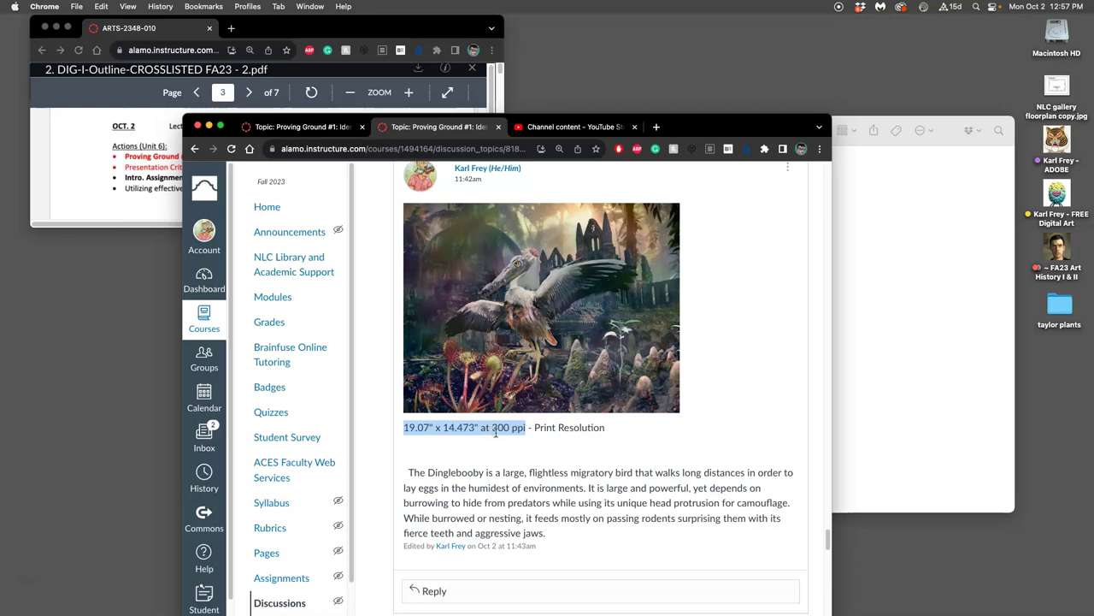
left_click(446, 430)
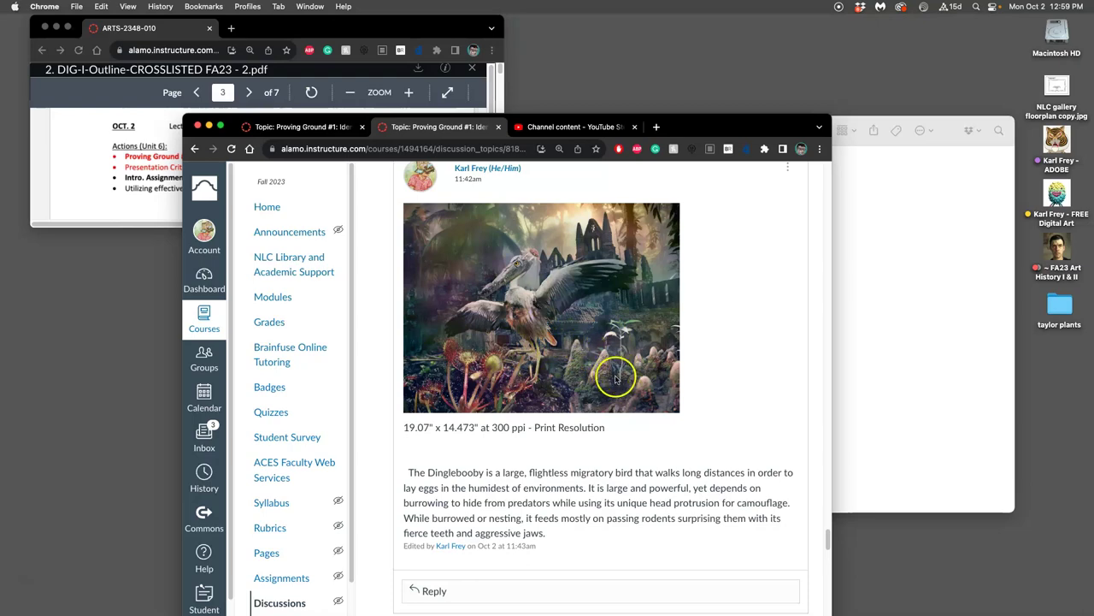
Step: Return to the first Proving Ground #1 discussion tab showing the 'To Get Credit for your Work' instructions
scroll(606, 423, "up", 20)
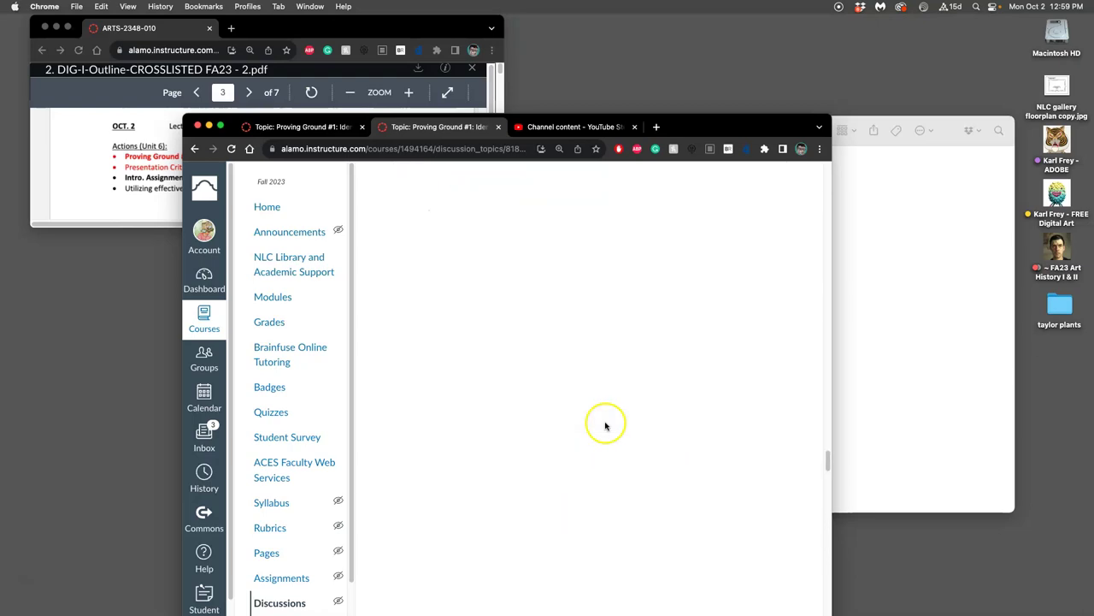
scroll(606, 422, "down", 10)
scroll(477, 395, "down", 3)
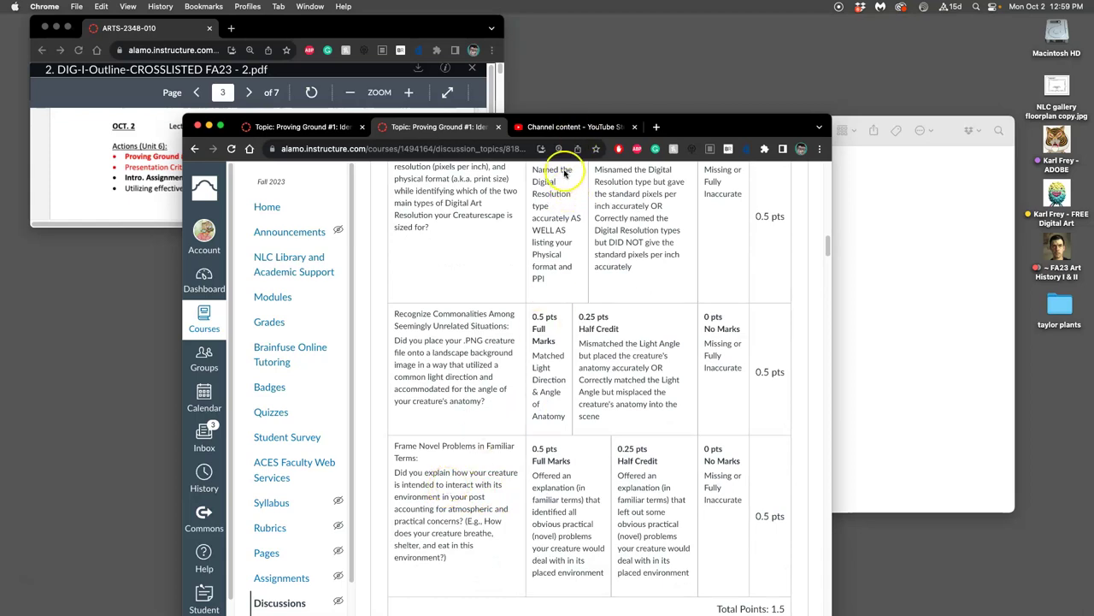
left_click(315, 128)
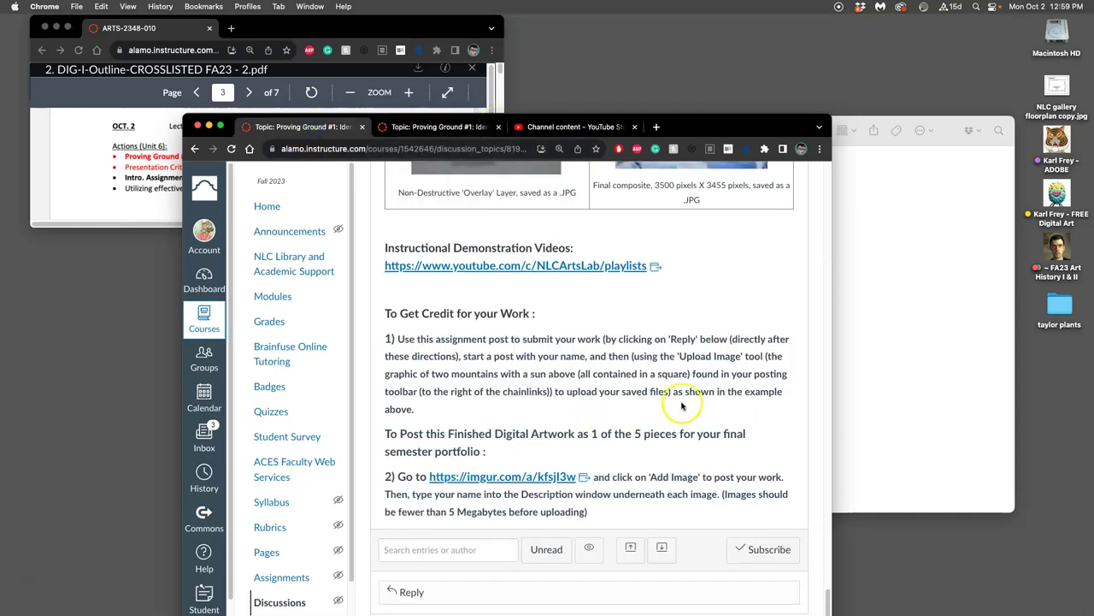
left_click(923, 275)
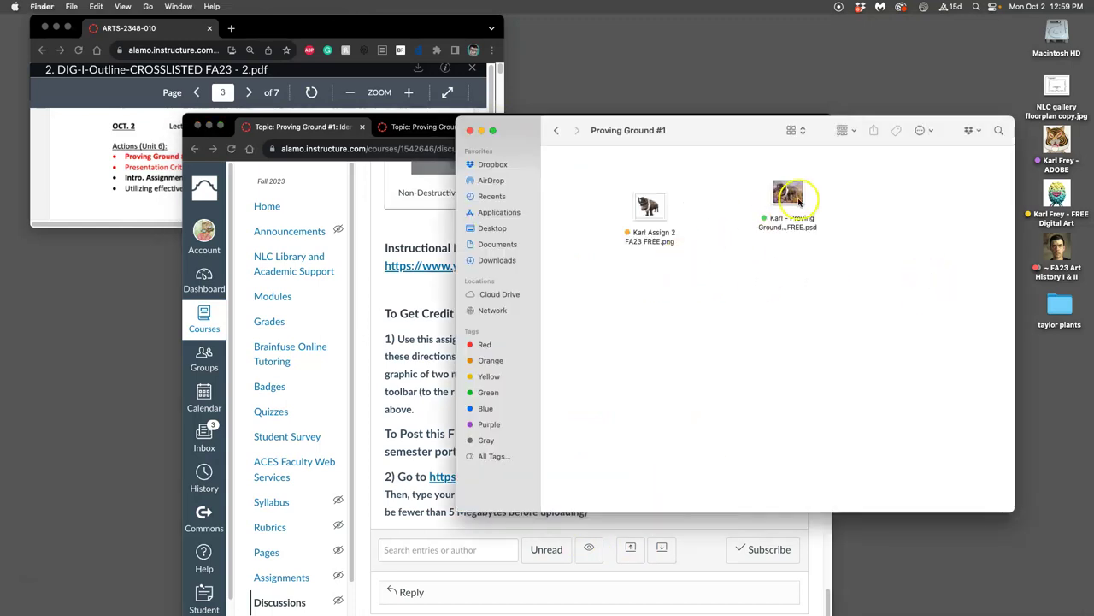
left_click(395, 227)
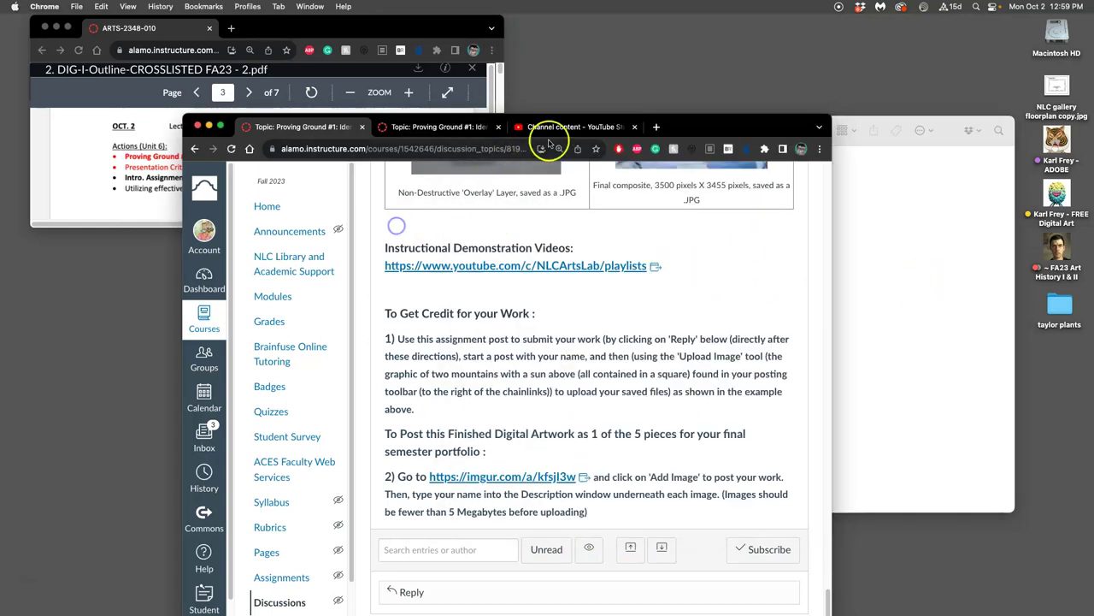
Step: Load photopea.com in a new browser tab
left_click(658, 127)
type("photop")
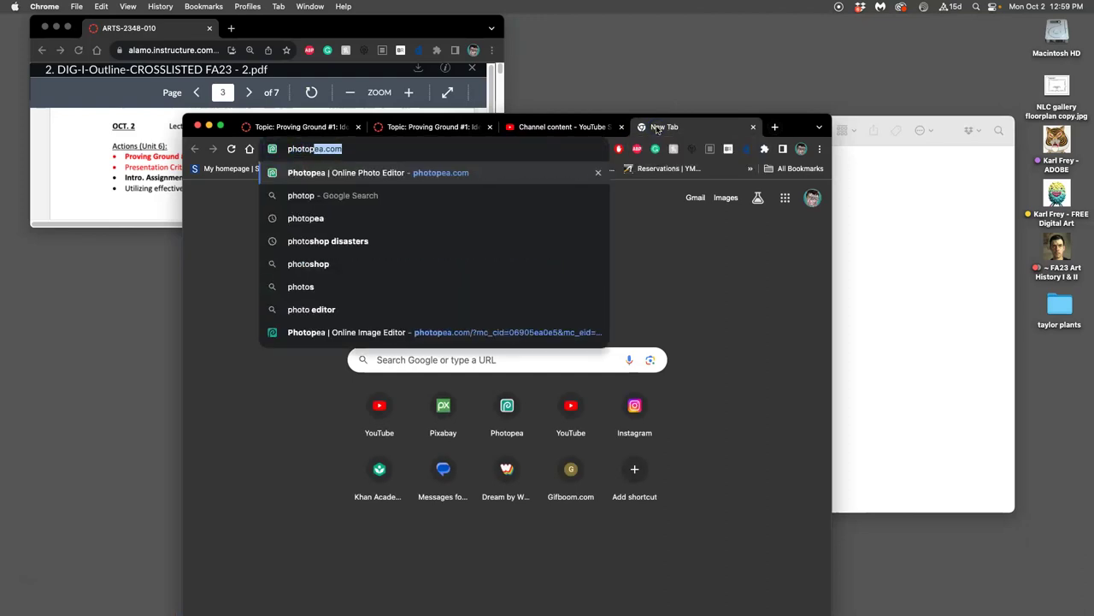
type("ea.com")
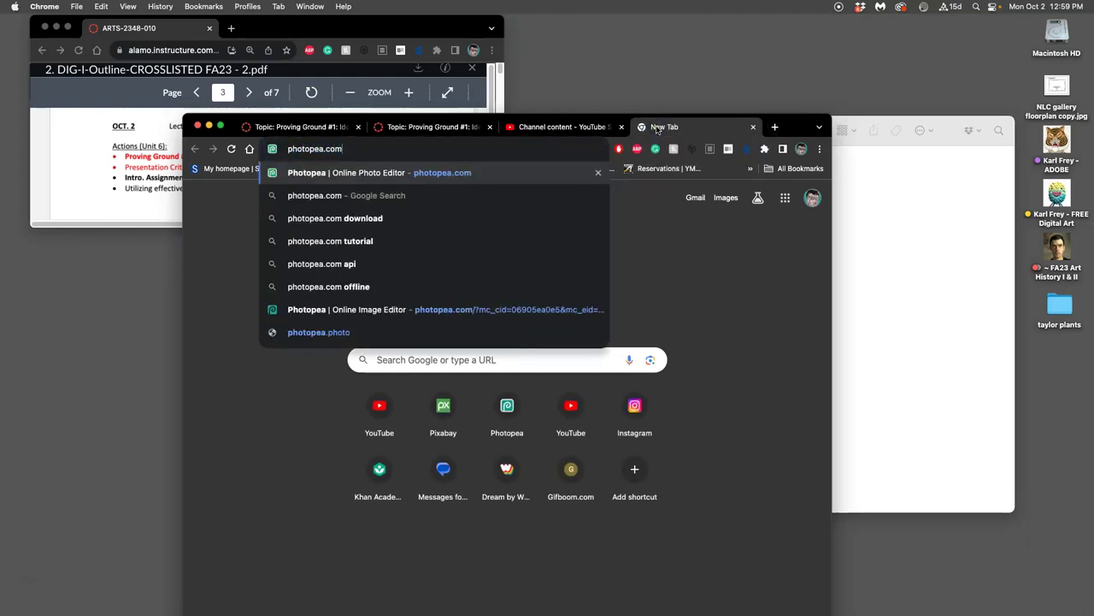
key("Return")
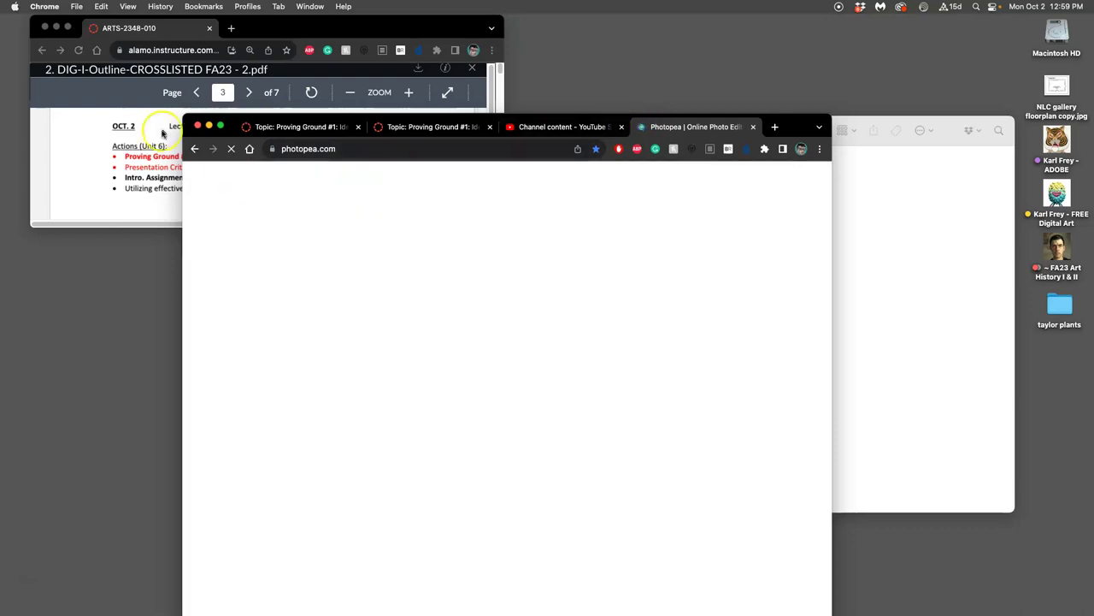
Step: Close the course outline PDF and drop the creature-scene PSD from Proving Ground #1 into Photopea
left_click(158, 130)
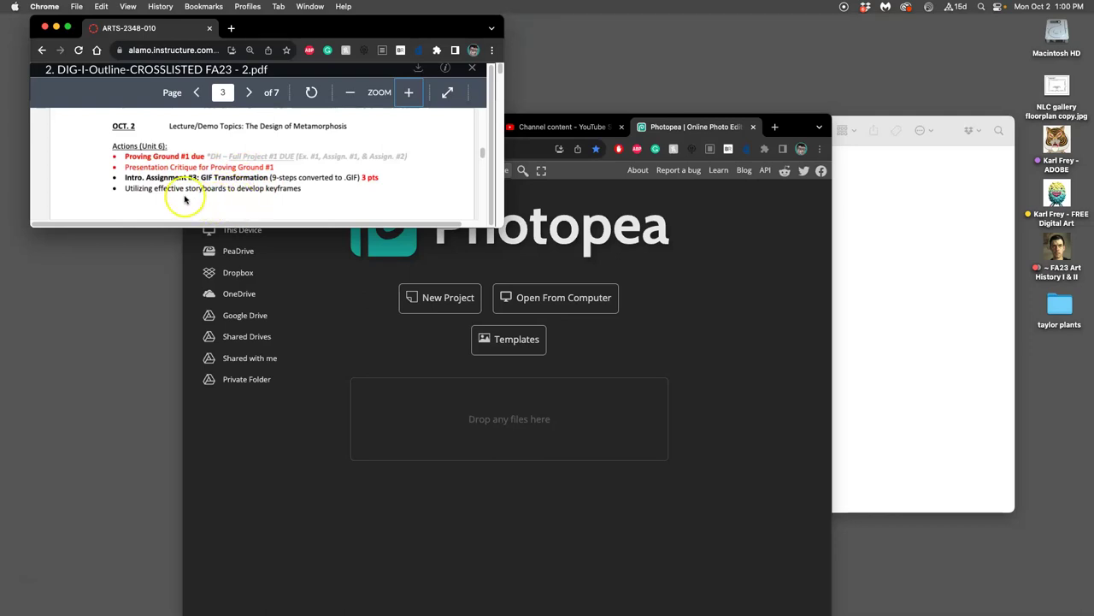
left_click(44, 28)
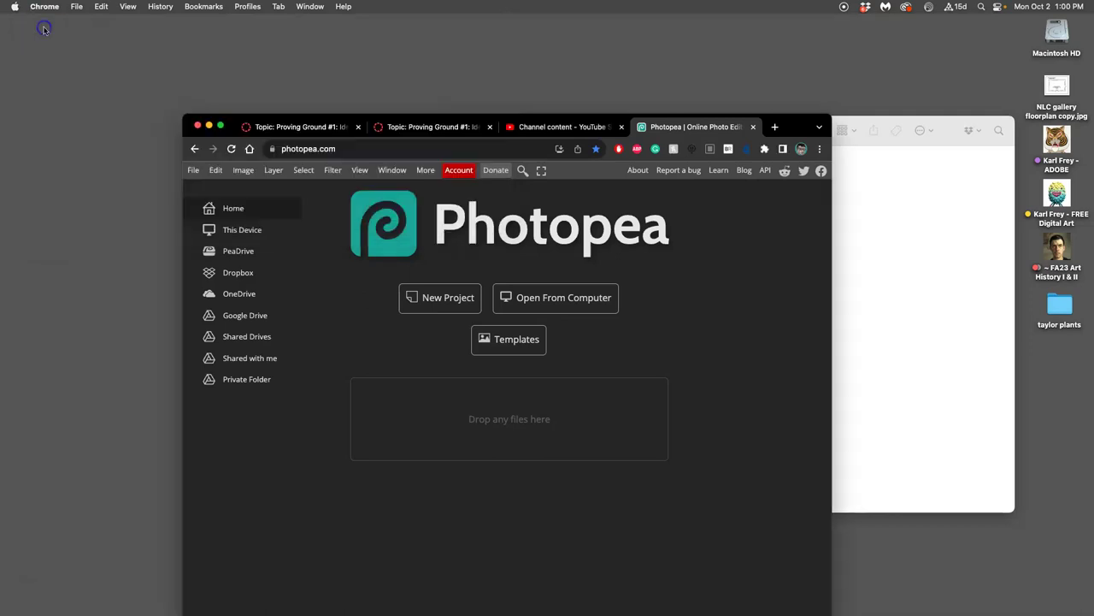
left_click(867, 235)
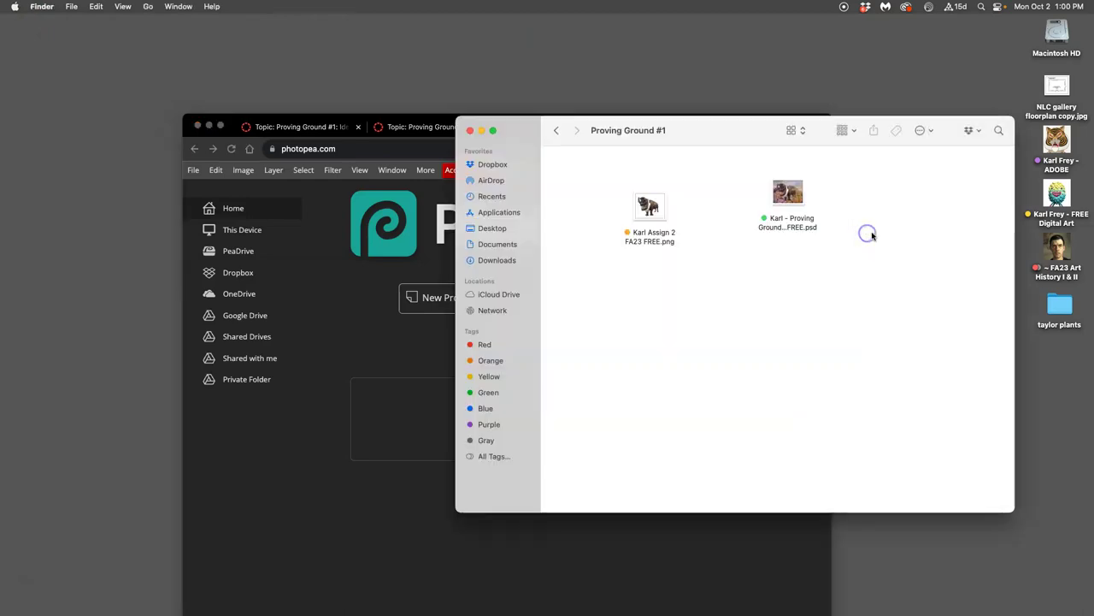
left_click_drag(788, 193, 430, 417)
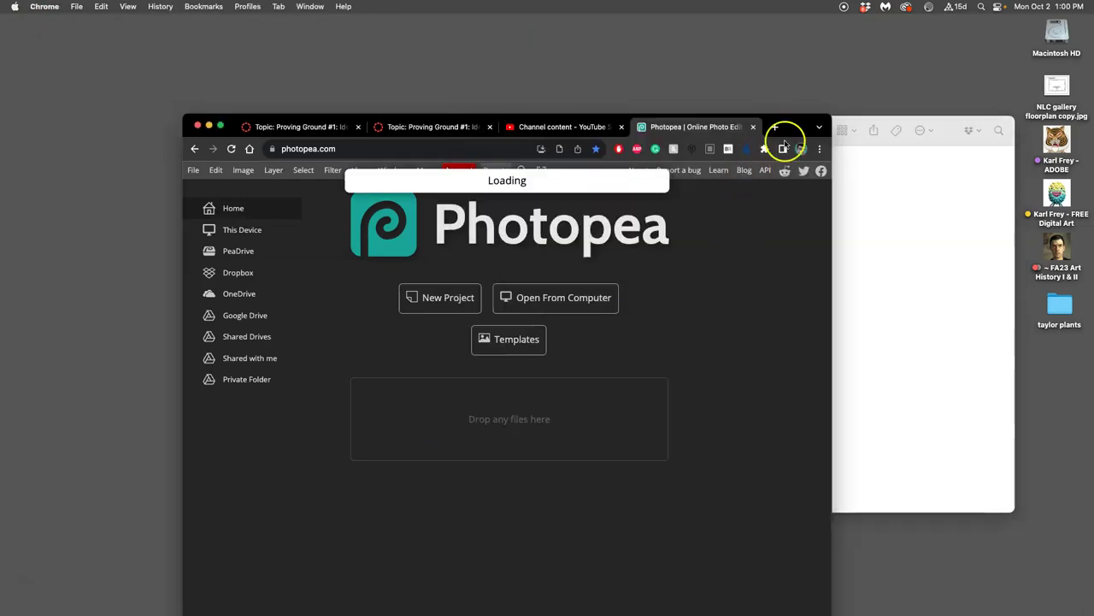
Step: Enlarge the browser window and show the hidden abstraction layer
left_click_drag(795, 124, 706, 31)
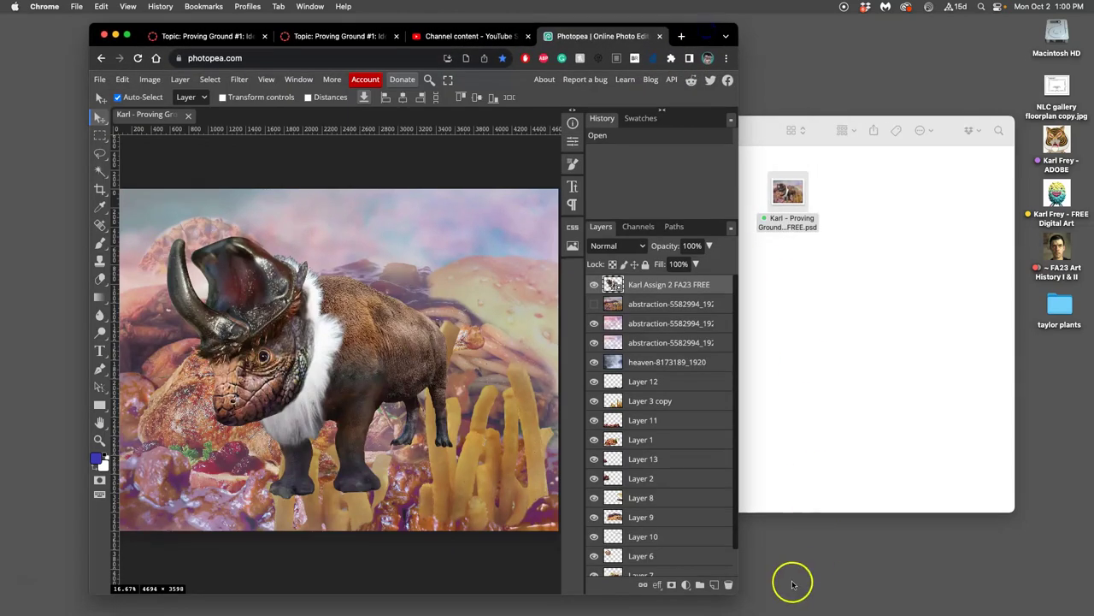
left_click_drag(800, 593, 986, 592)
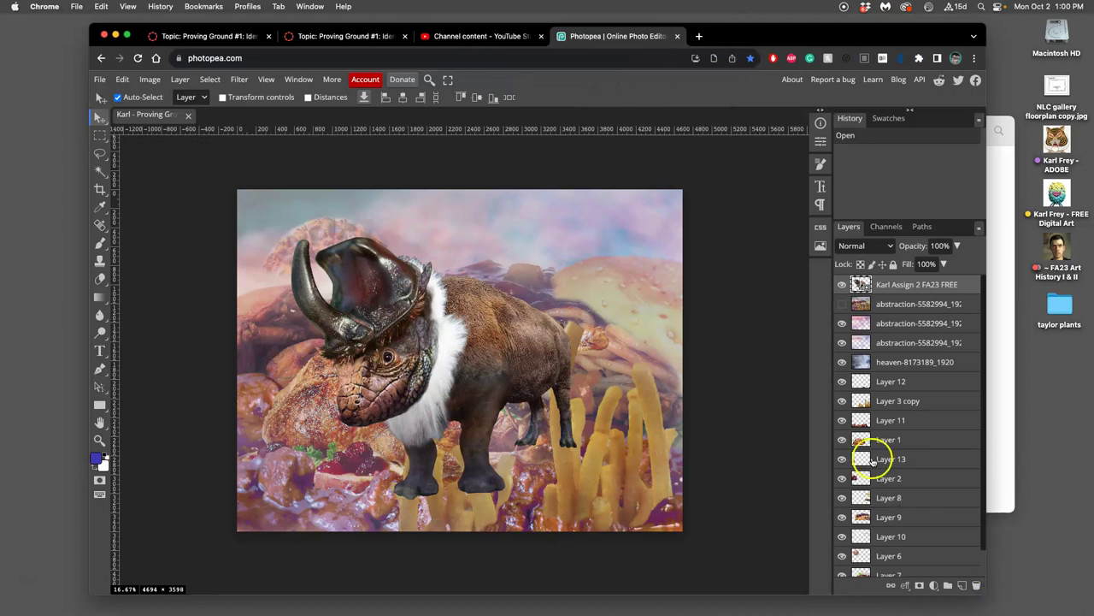
left_click(842, 303)
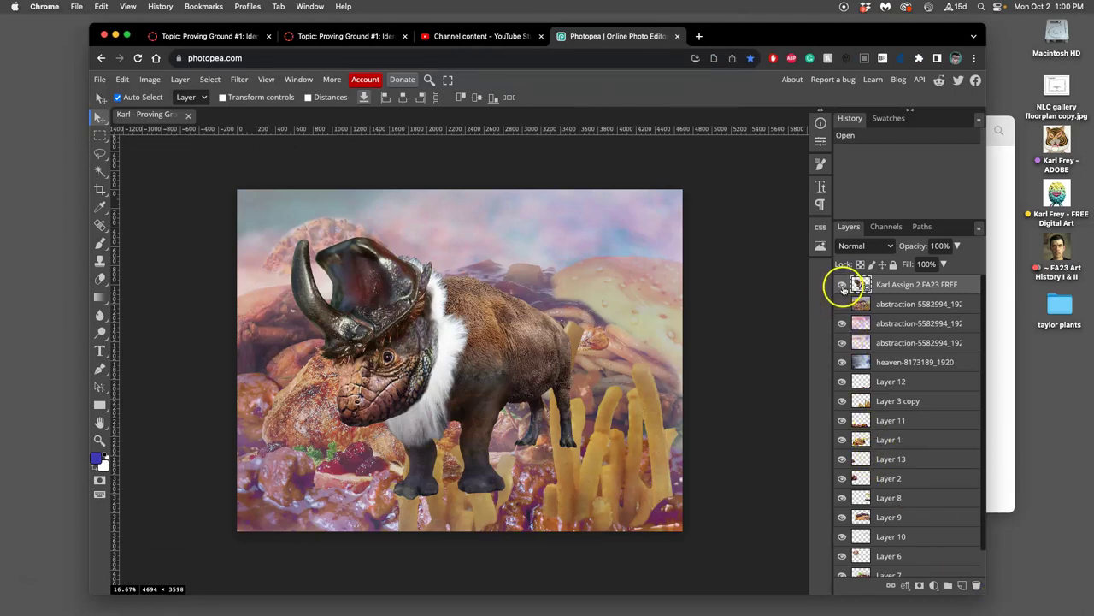
left_click(842, 284)
left_click(842, 284)
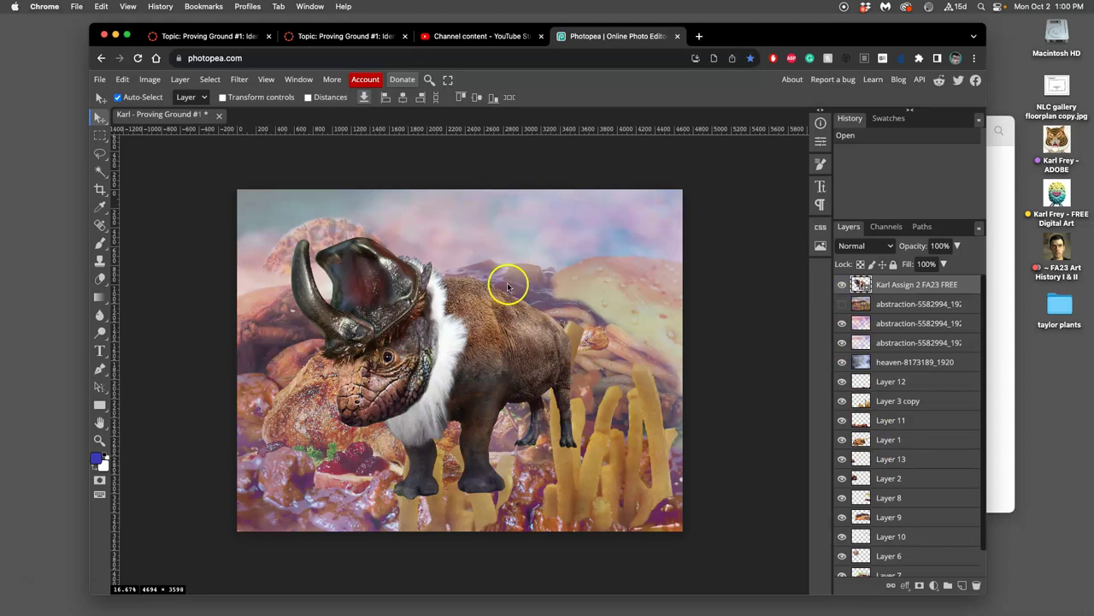
Step: Save the document as a PSD on the Desktop
left_click(98, 79)
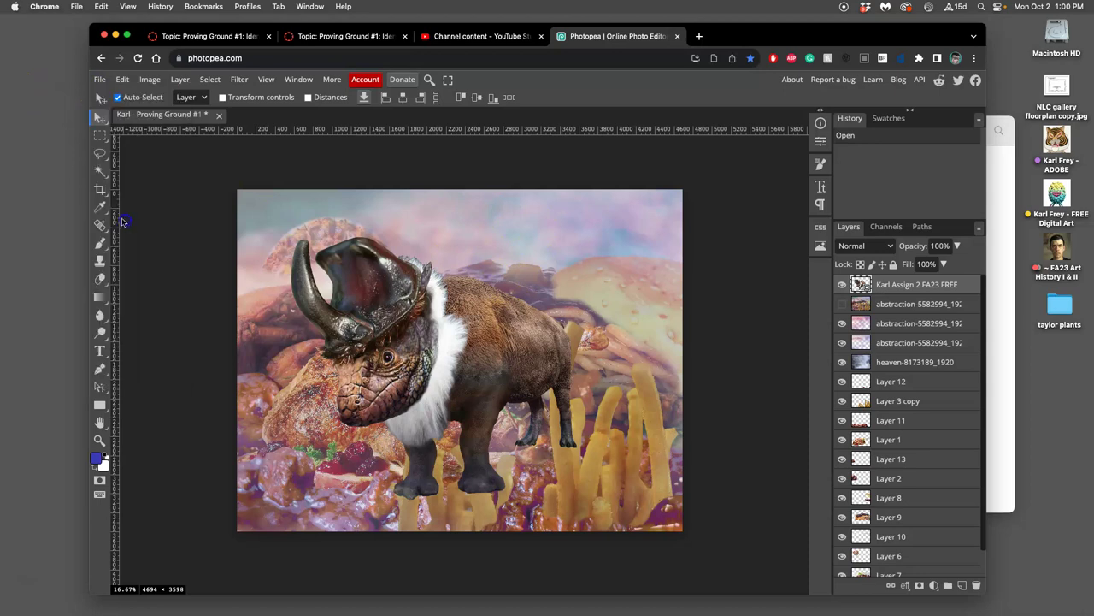
key("super+s")
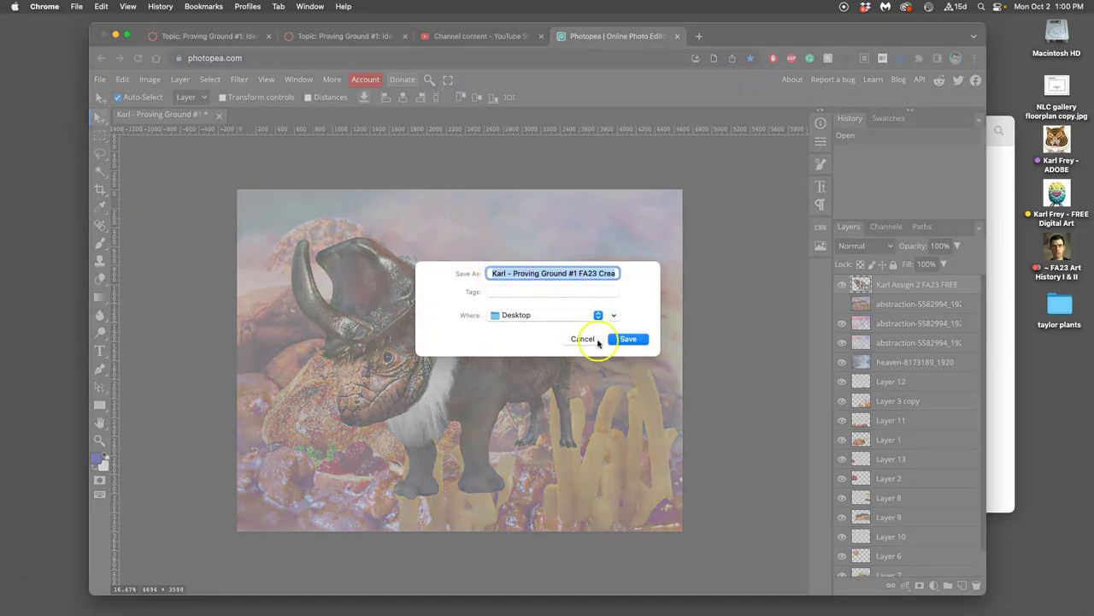
left_click(626, 340)
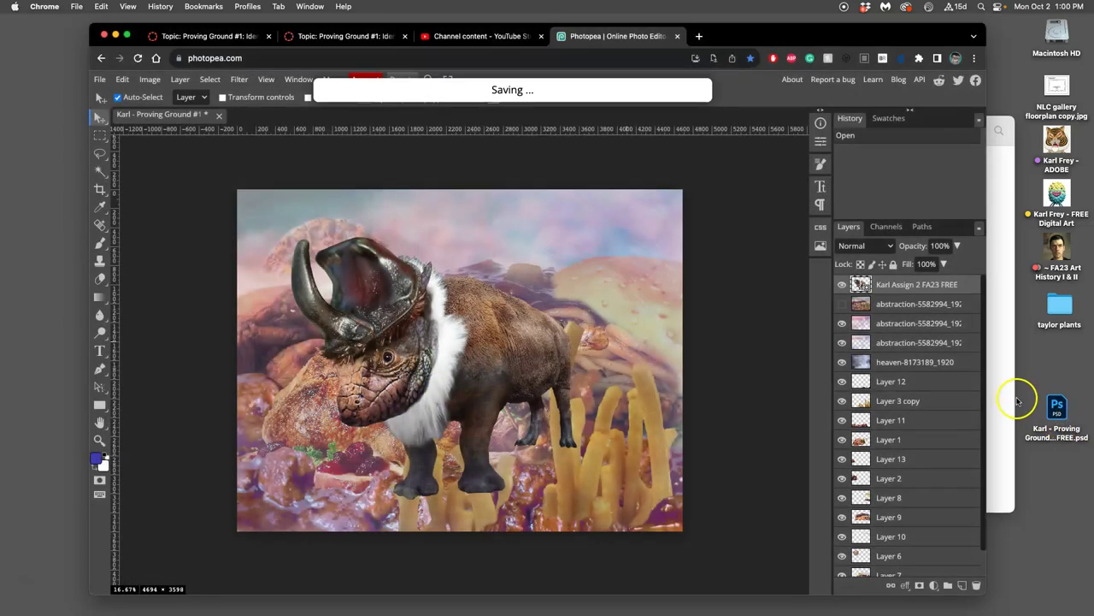
Step: Give the Desktop PSD file a green Finder tag
right_click(1055, 432)
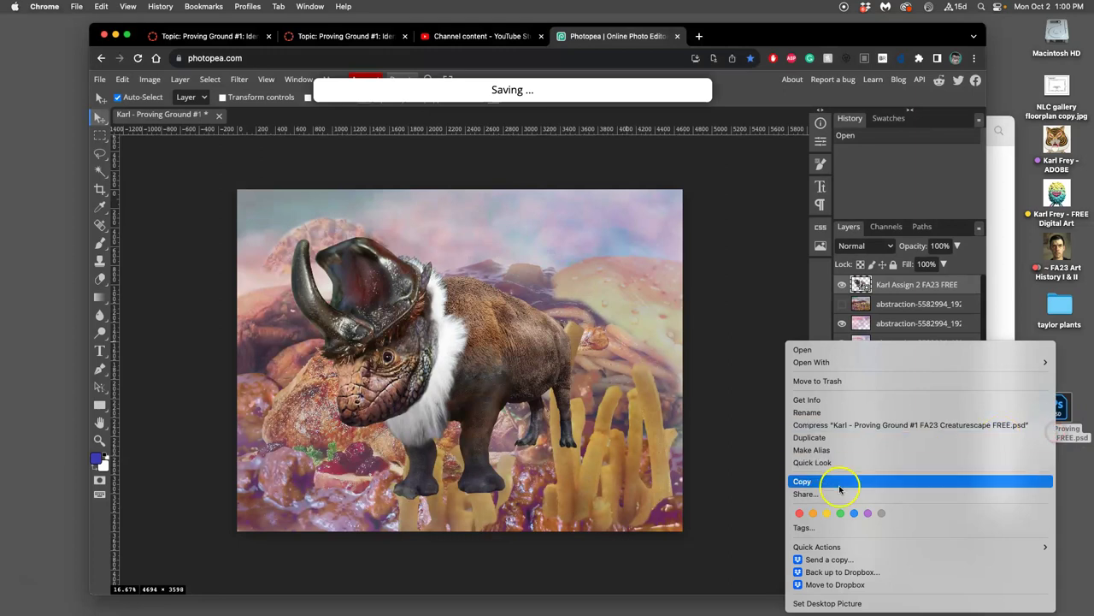
left_click(1041, 430)
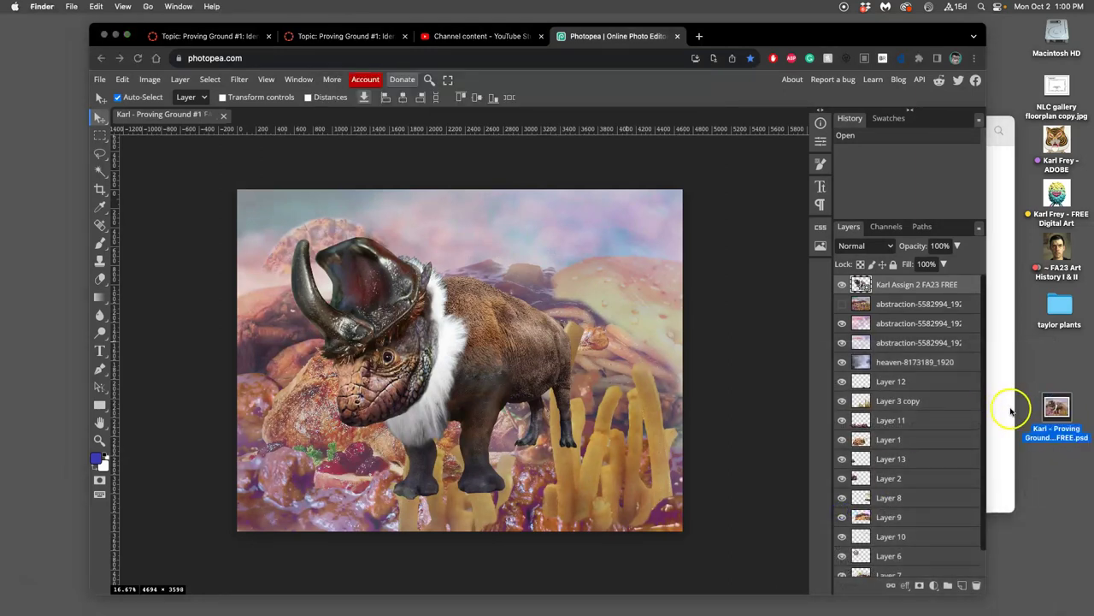
right_click(1055, 408)
left_click(836, 513)
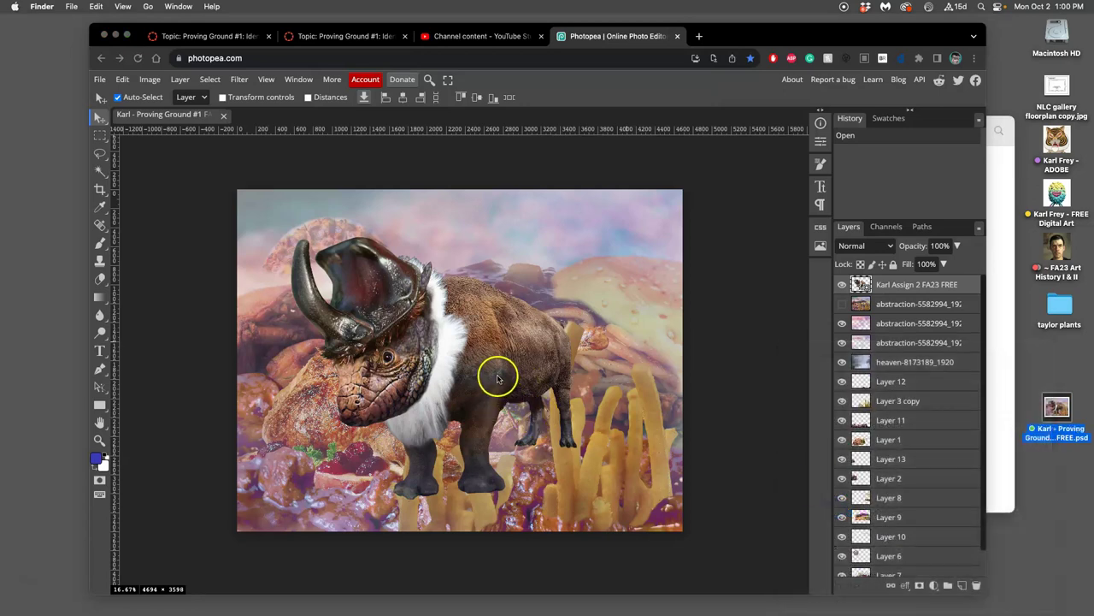
left_click(842, 285)
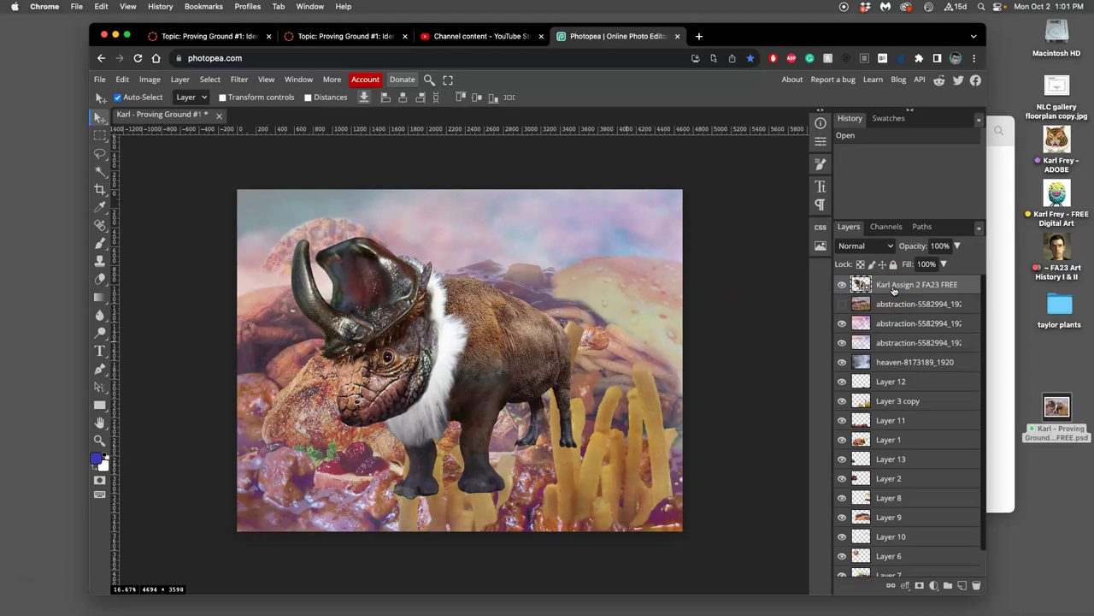
Step: Duplicate the creature layer, hide one copy, and scale another to ~33.7% onto the roast hill
key("super+j")
key("super+j")
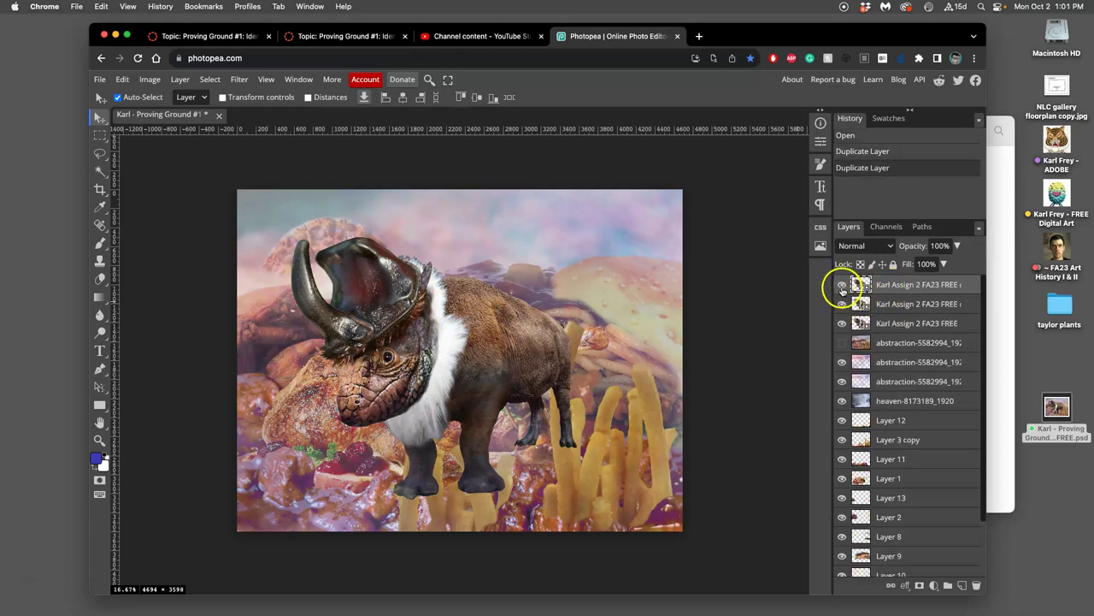
left_click(843, 304)
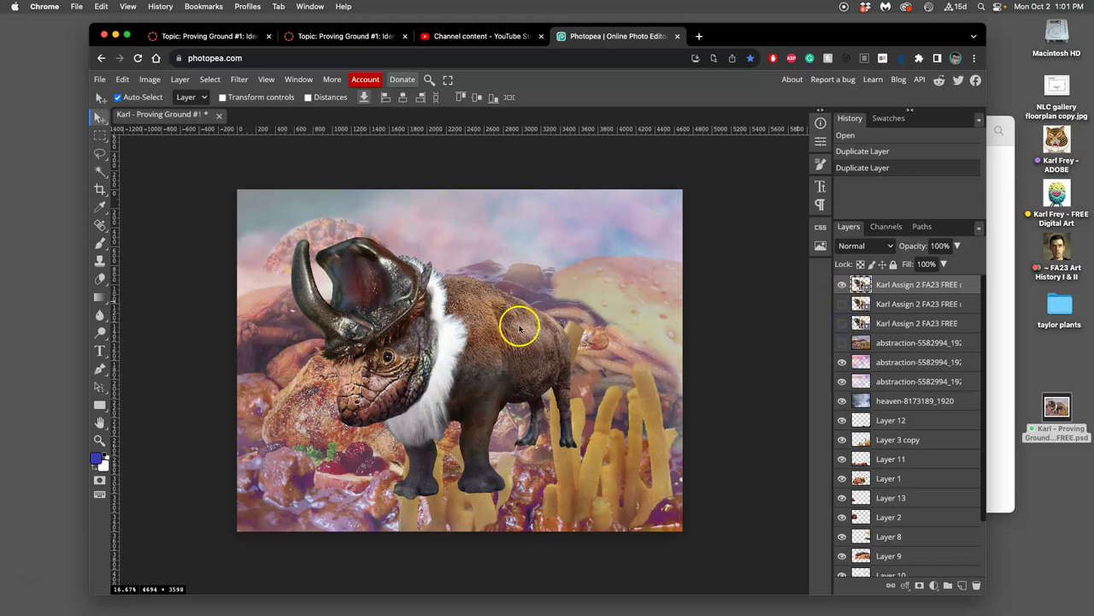
left_click(122, 79)
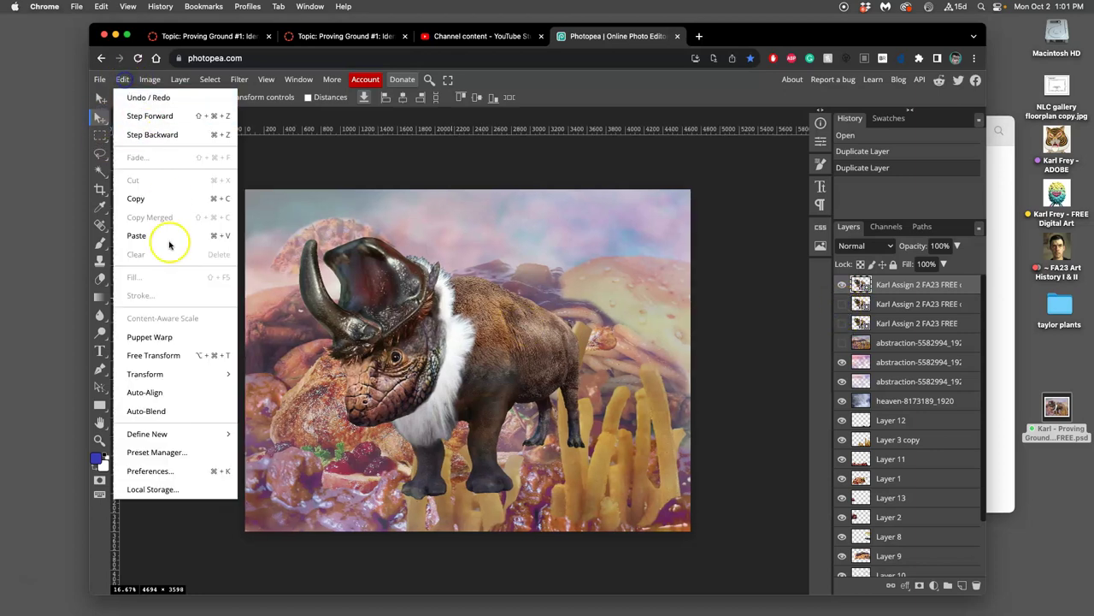
left_click(168, 355)
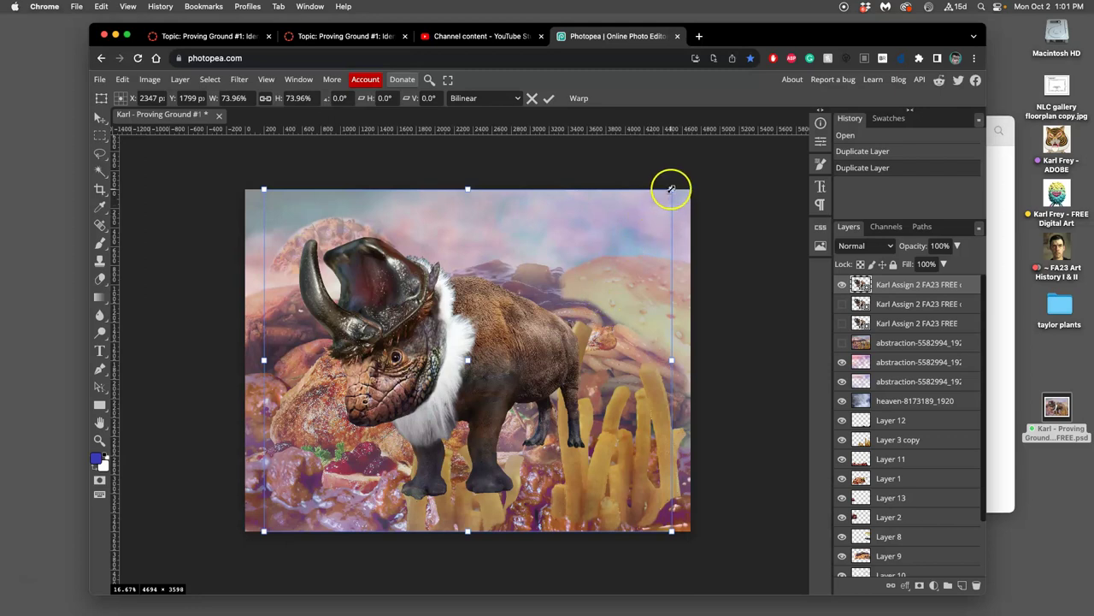
left_click_drag(665, 194, 453, 332)
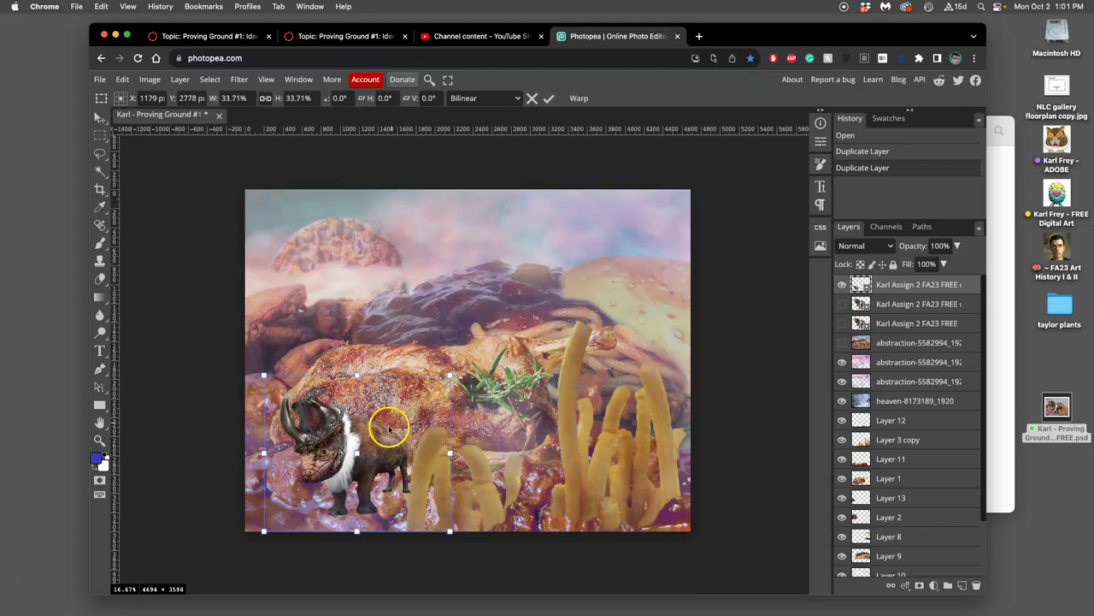
left_click_drag(386, 434, 395, 301)
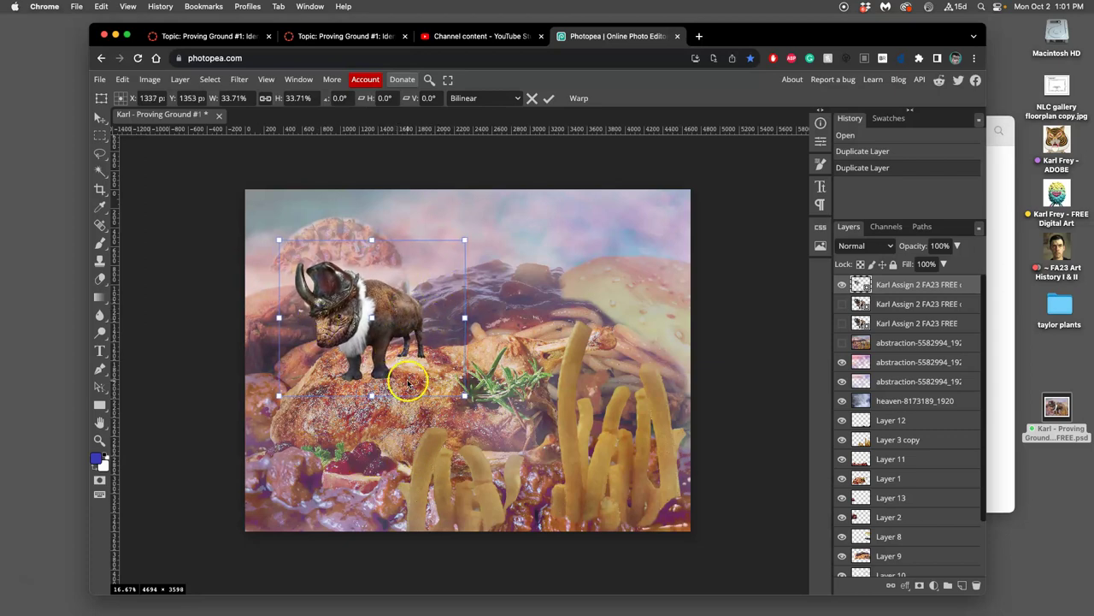
key("Return")
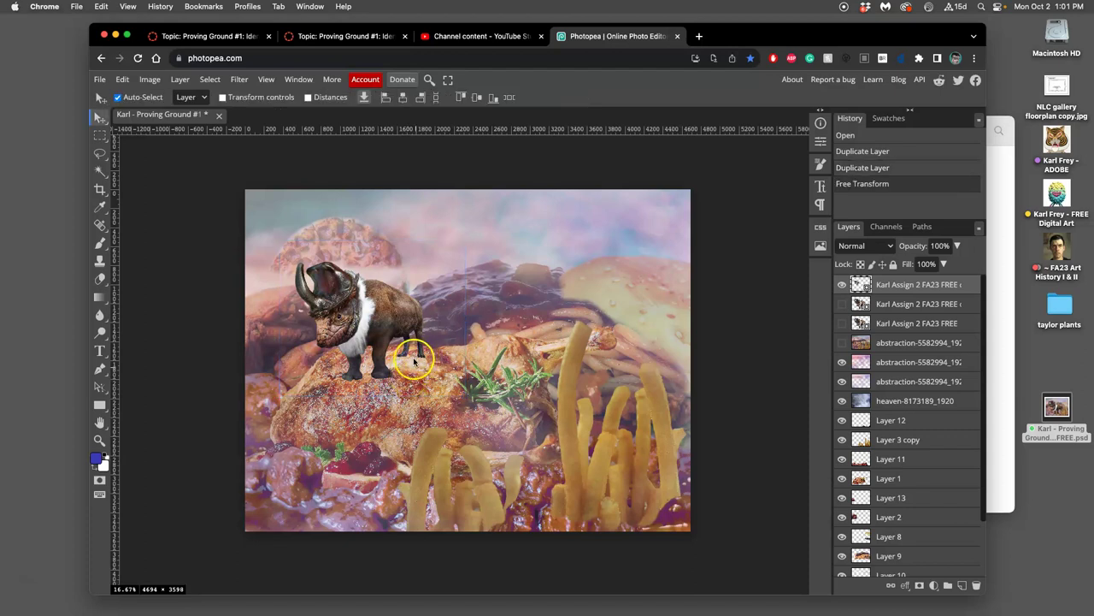
scroll(414, 360, "up", 4)
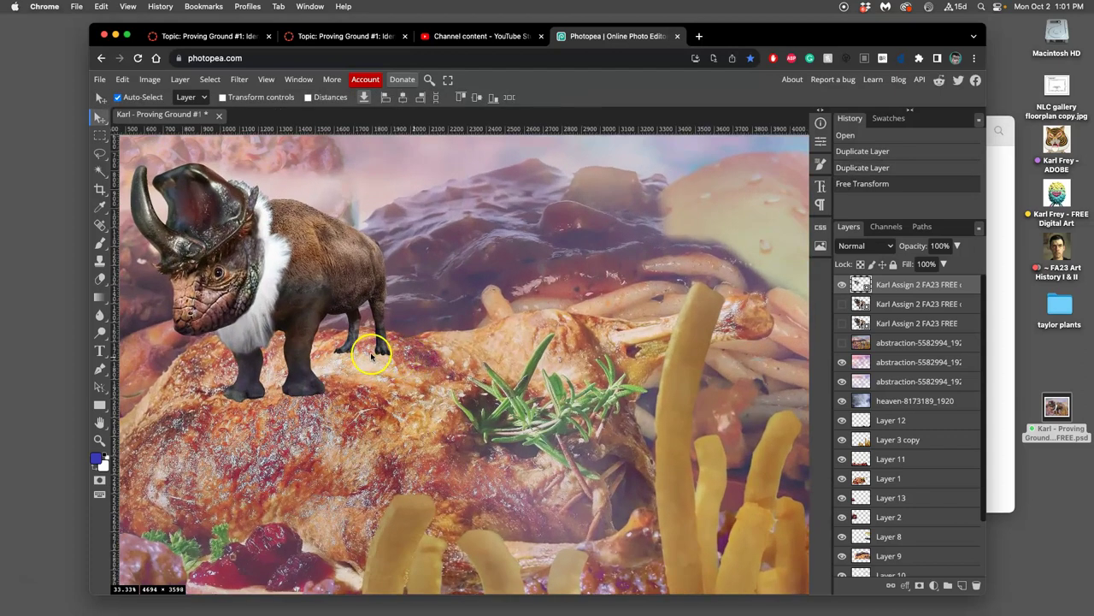
scroll(381, 373, "left", 2)
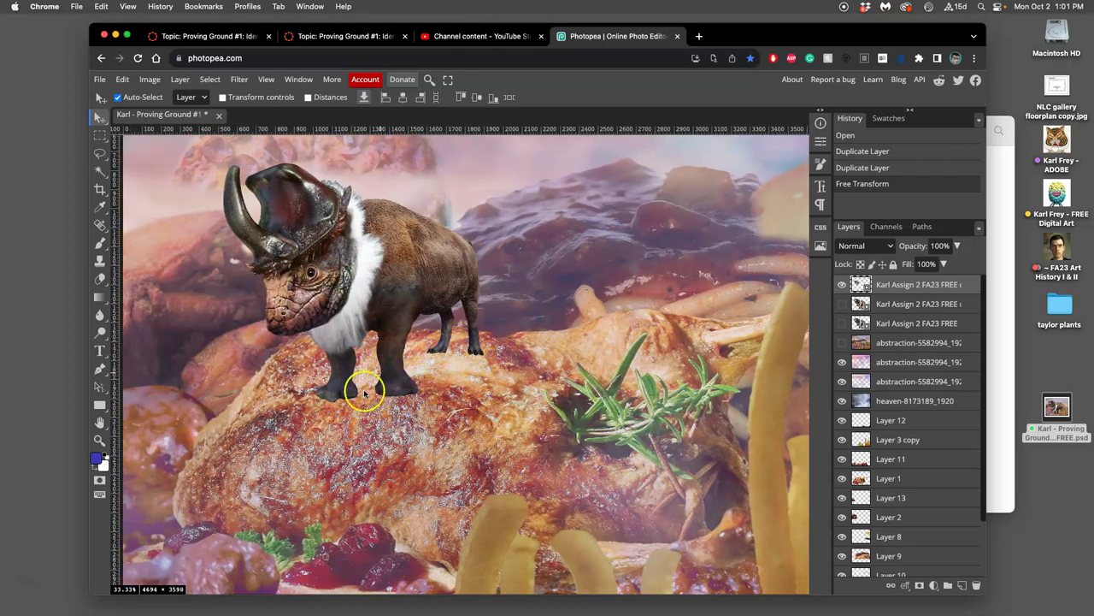
scroll(468, 353, "up", 3)
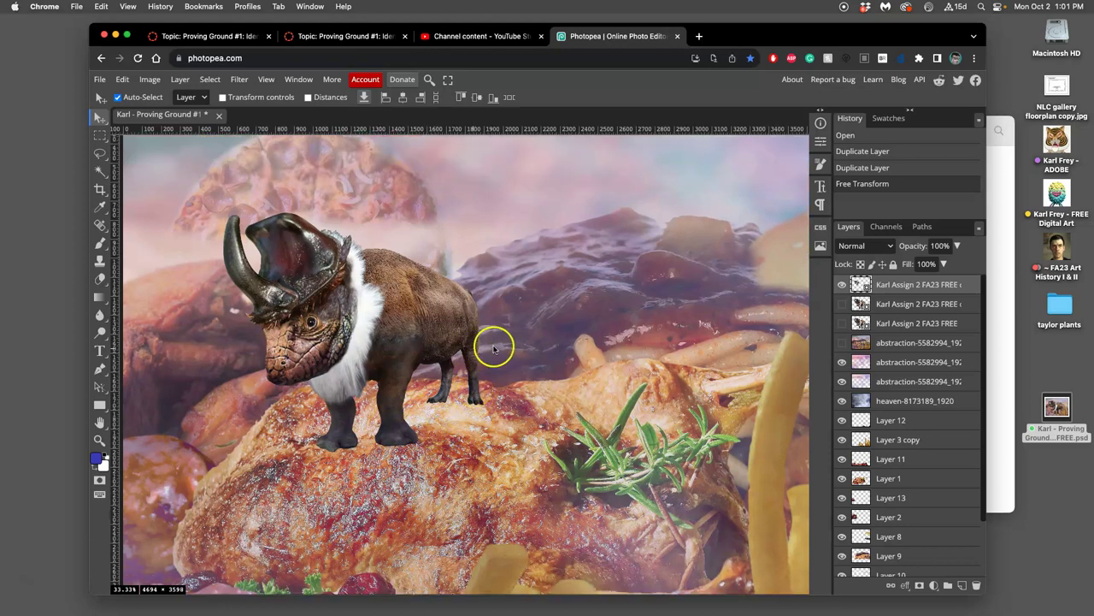
scroll(494, 344, "down", 2)
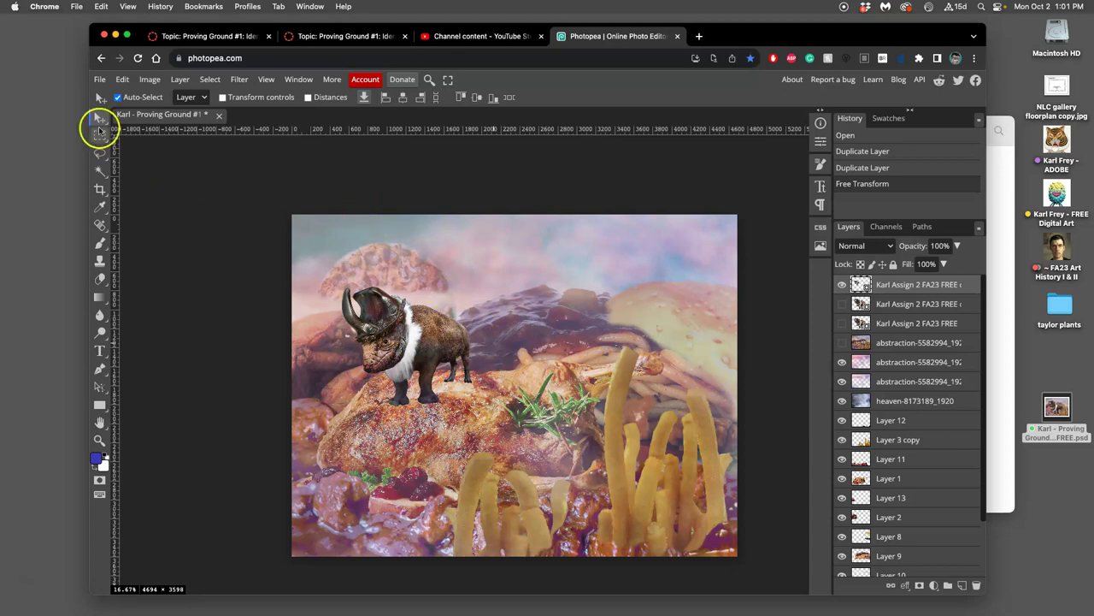
Step: Add horizontal and vertical guides marking a portrait area, then crop the canvas to it
left_click_drag(496, 128, 501, 225)
left_click_drag(117, 291, 536, 319)
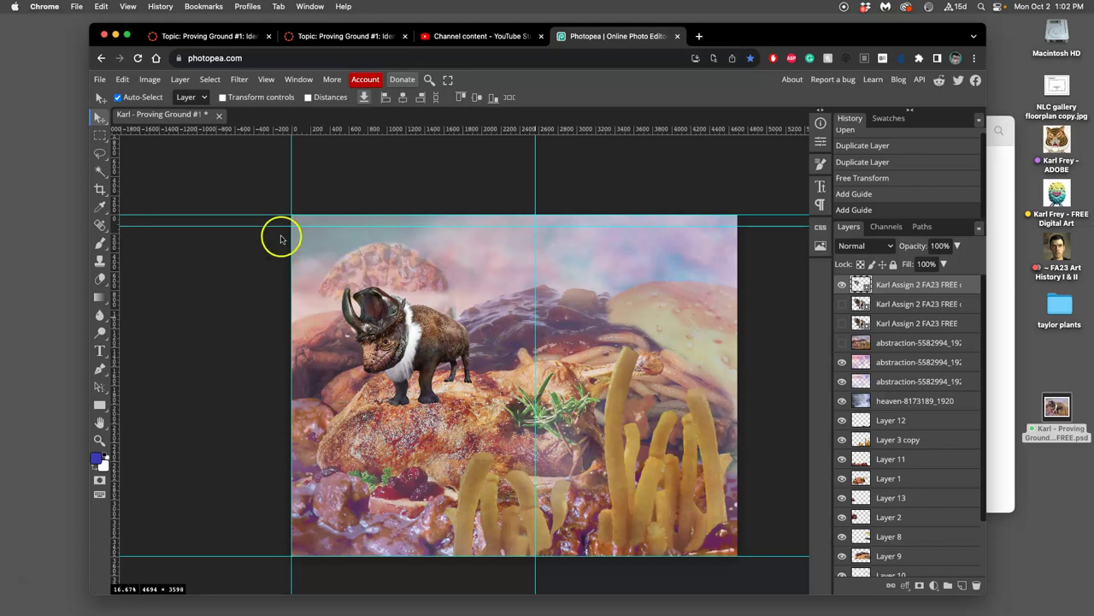
left_click(100, 188)
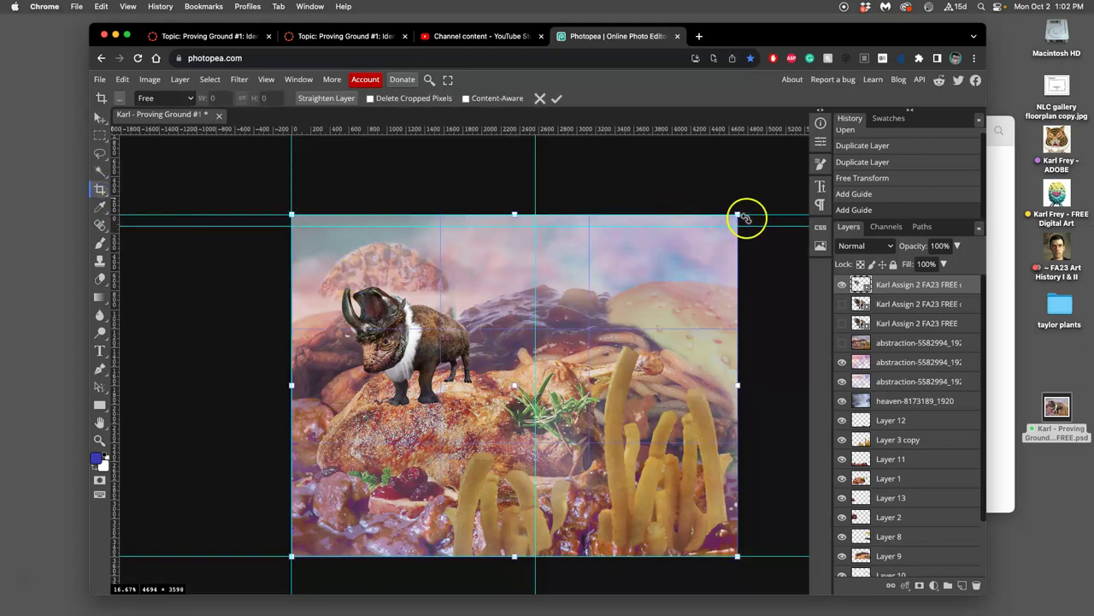
left_click_drag(738, 214, 535, 227)
key("Return")
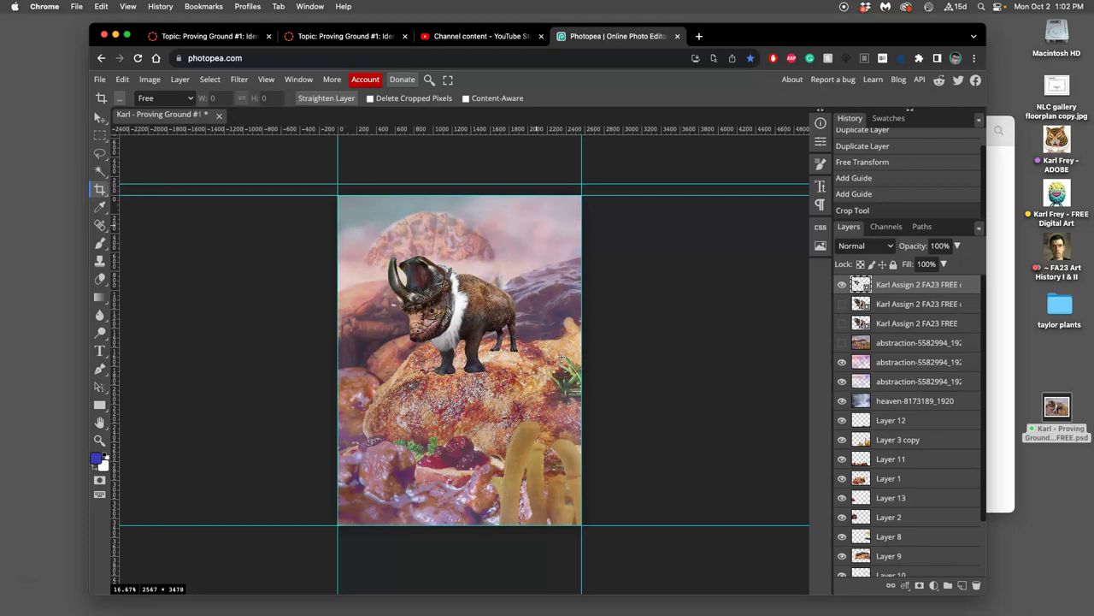
Step: Undo the crop back to 4694×3598 and swap the shrunken creature for the full-size copy
key("super+z")
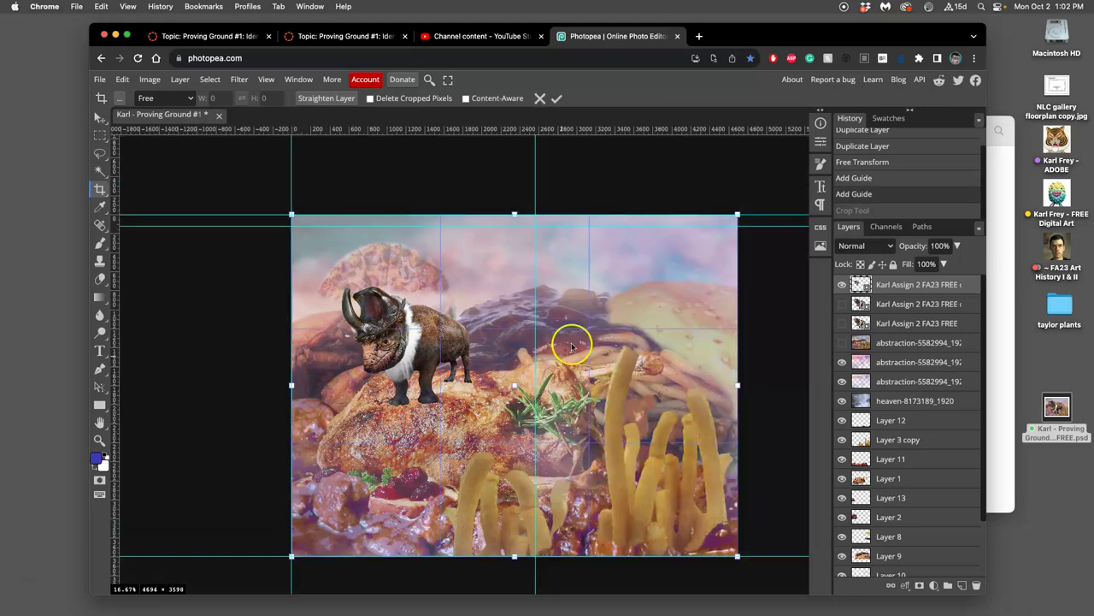
left_click(842, 306)
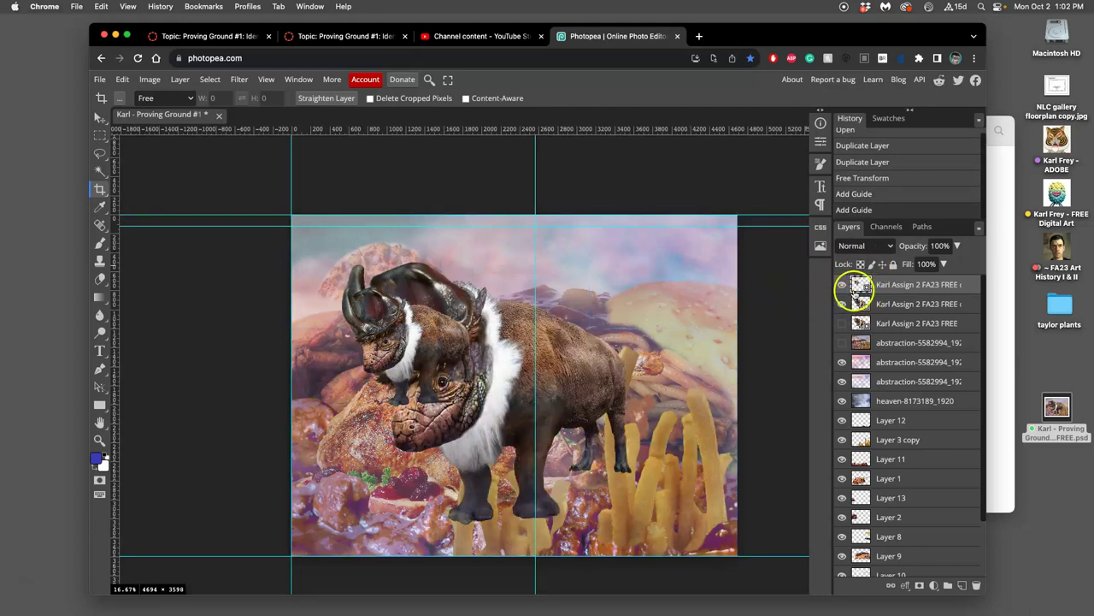
left_click(842, 285)
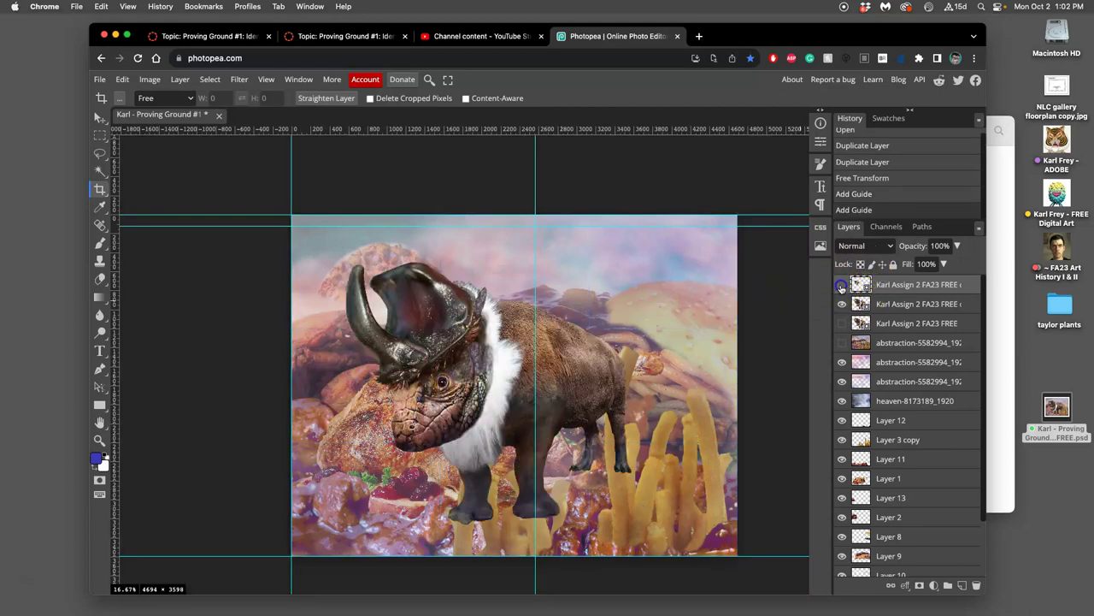
left_click(896, 306)
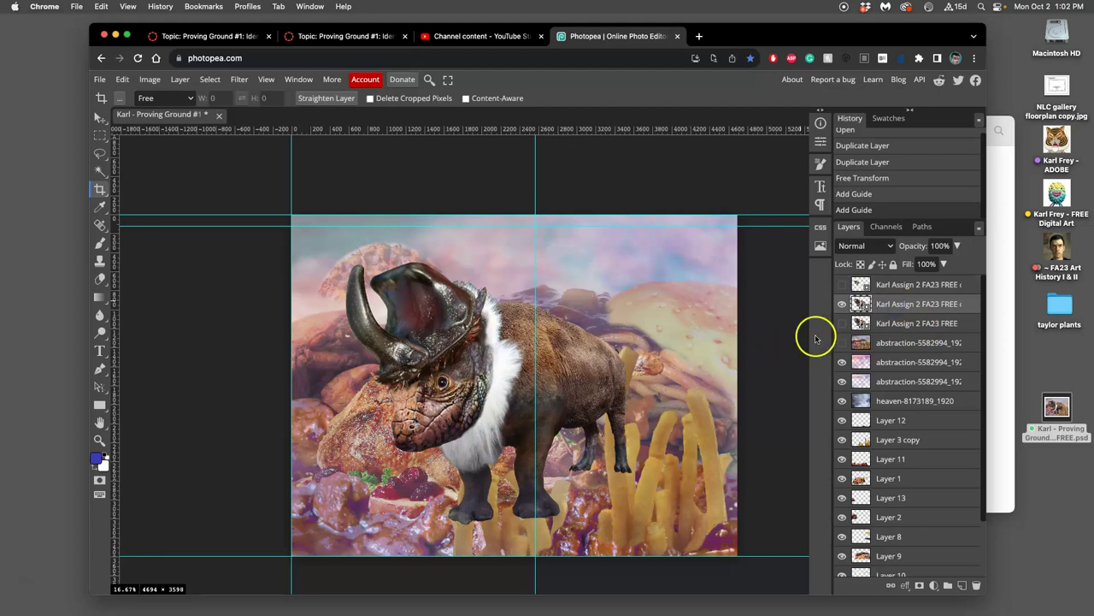
key("c")
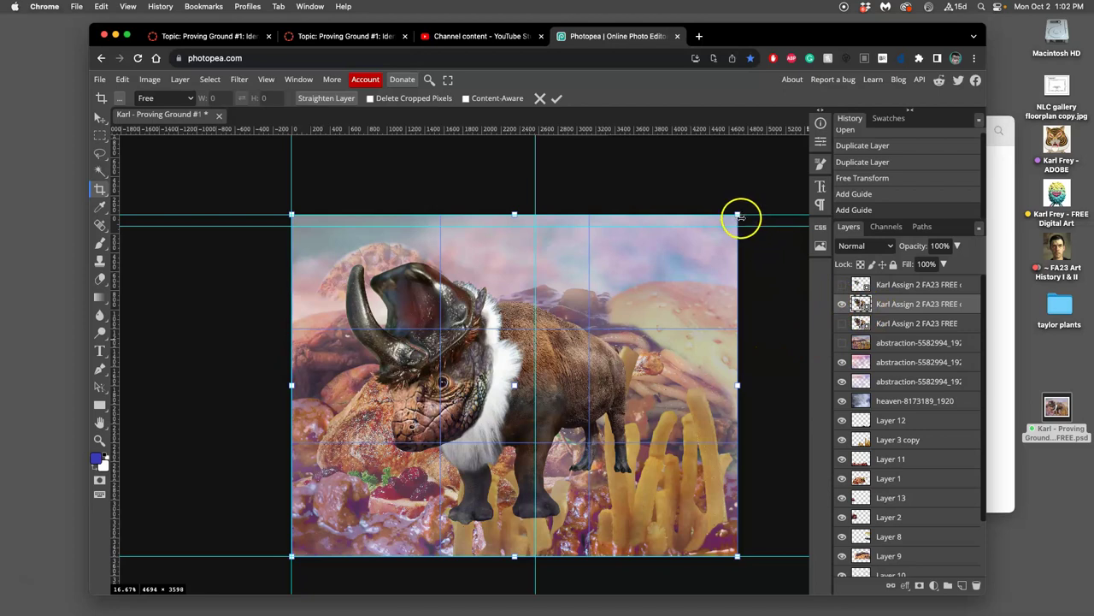
left_click_drag(741, 217, 703, 237)
key("Escape")
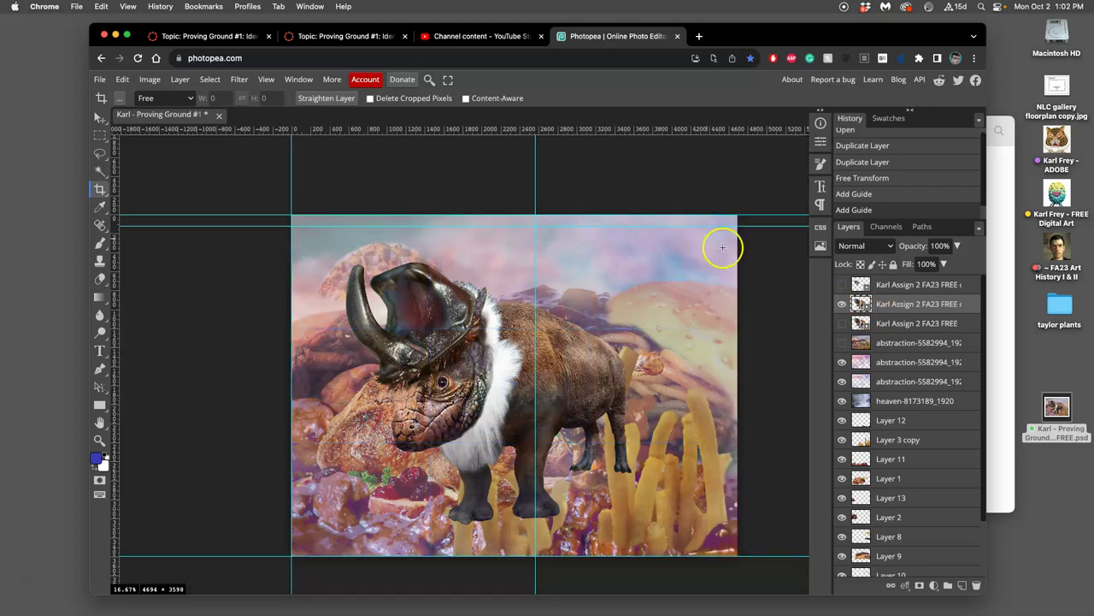
left_click(122, 78)
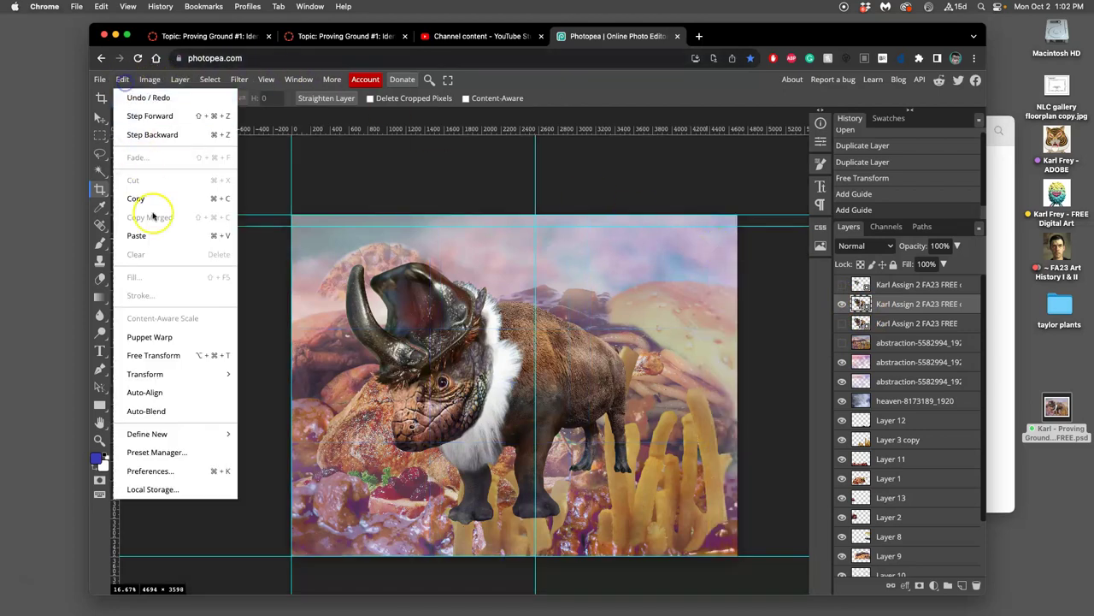
left_click(159, 355)
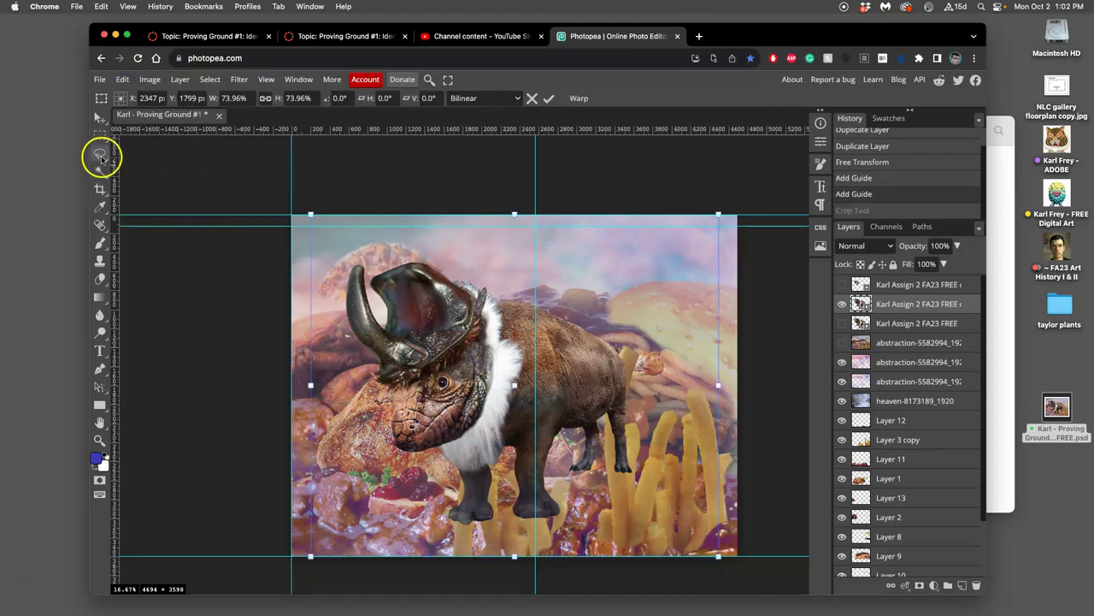
key("Return")
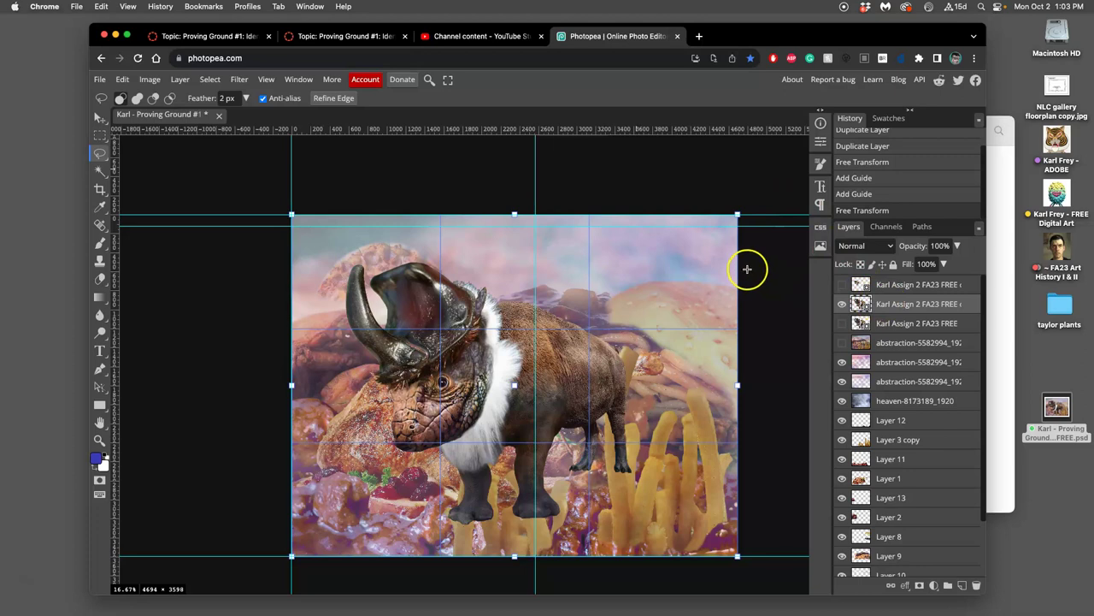
left_click(888, 304)
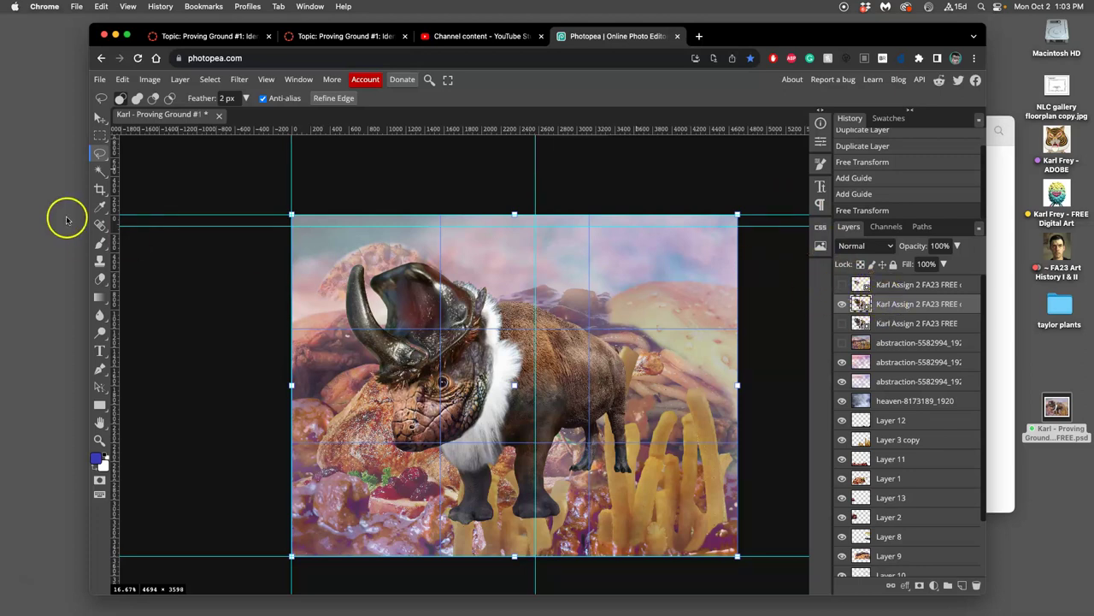
left_click(100, 118)
left_click(158, 167)
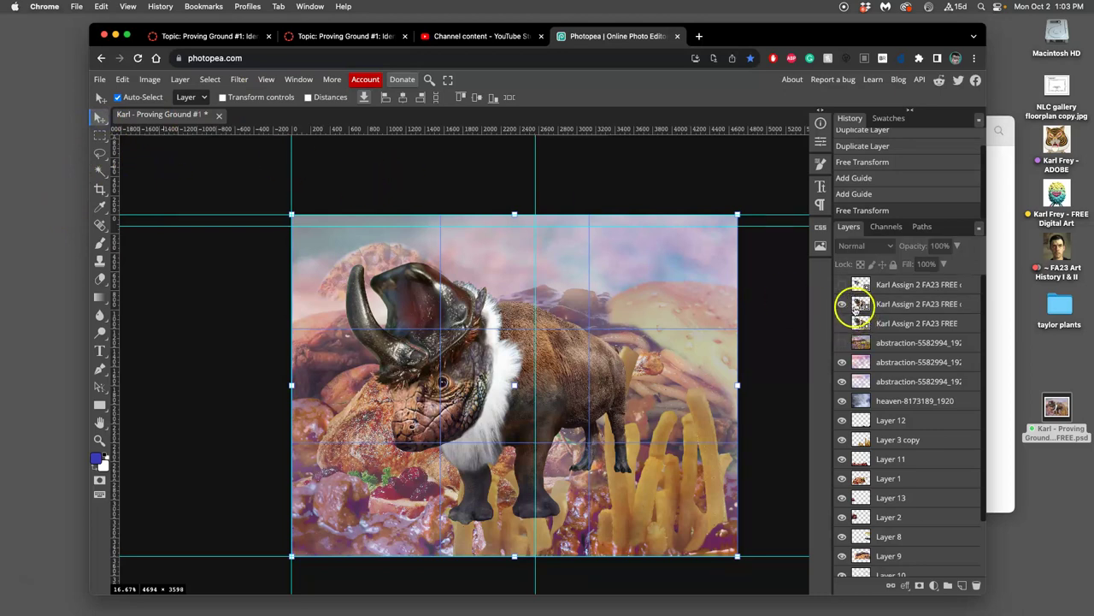
left_click(843, 304)
left_click(883, 307)
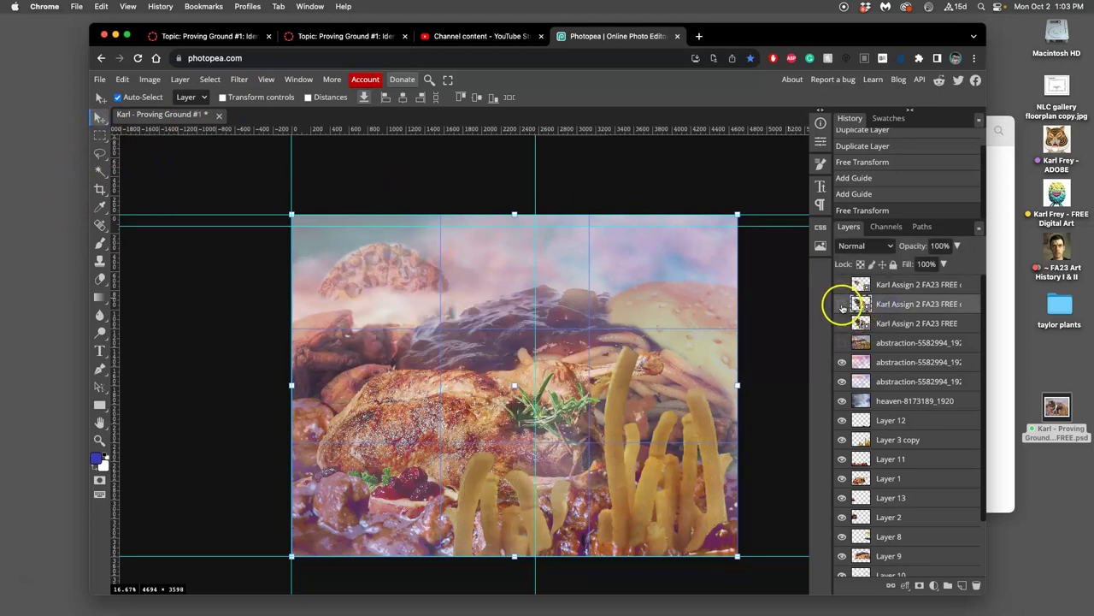
left_click(843, 306)
left_click(841, 305)
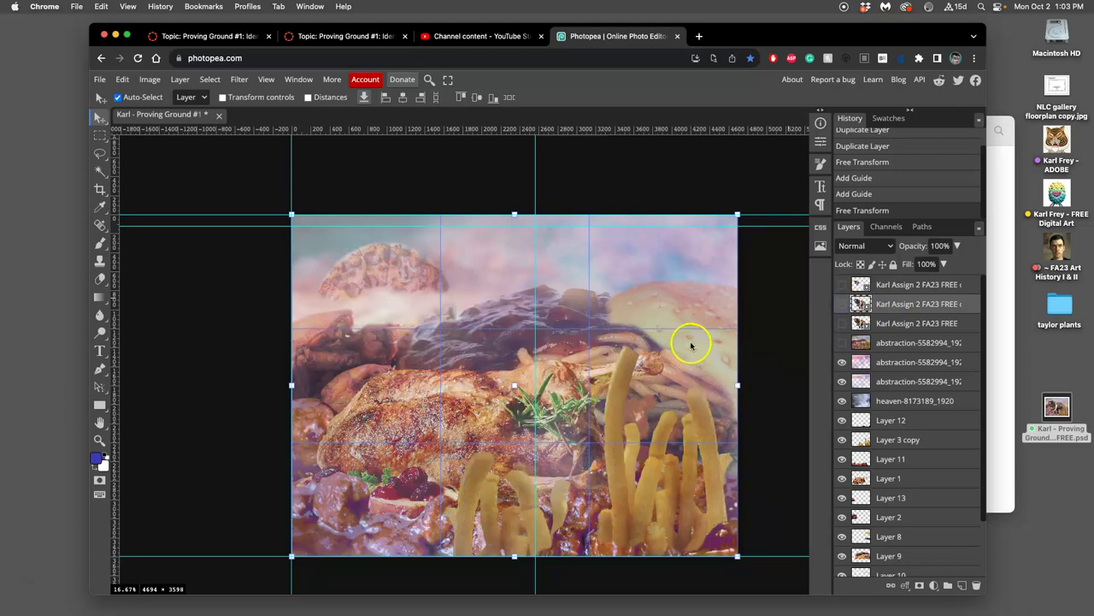
left_click(240, 349)
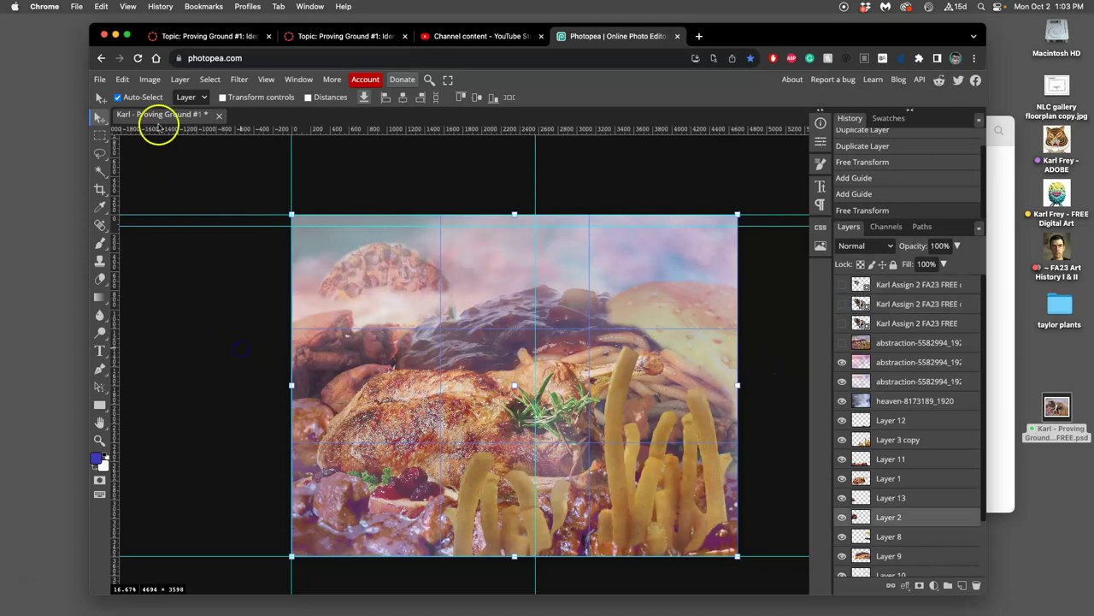
left_click(122, 78)
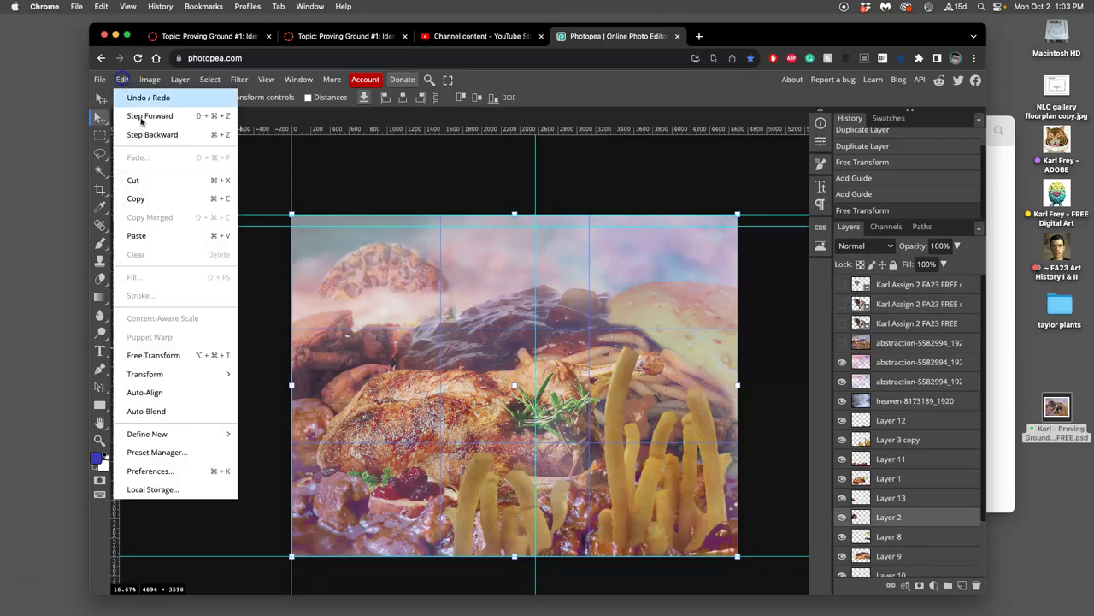
left_click(168, 356)
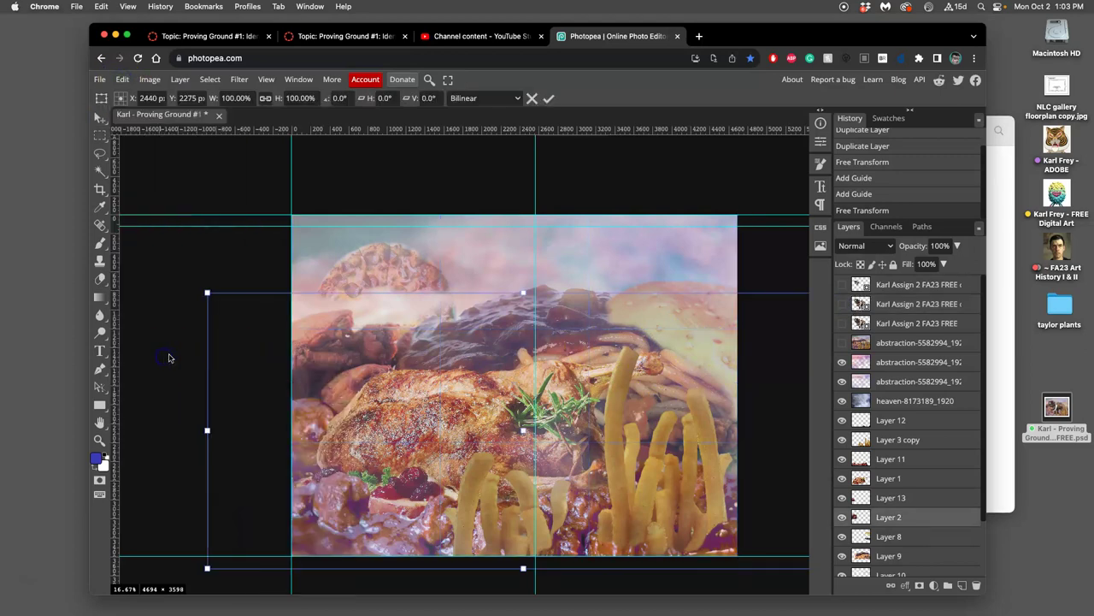
double_click(319, 341)
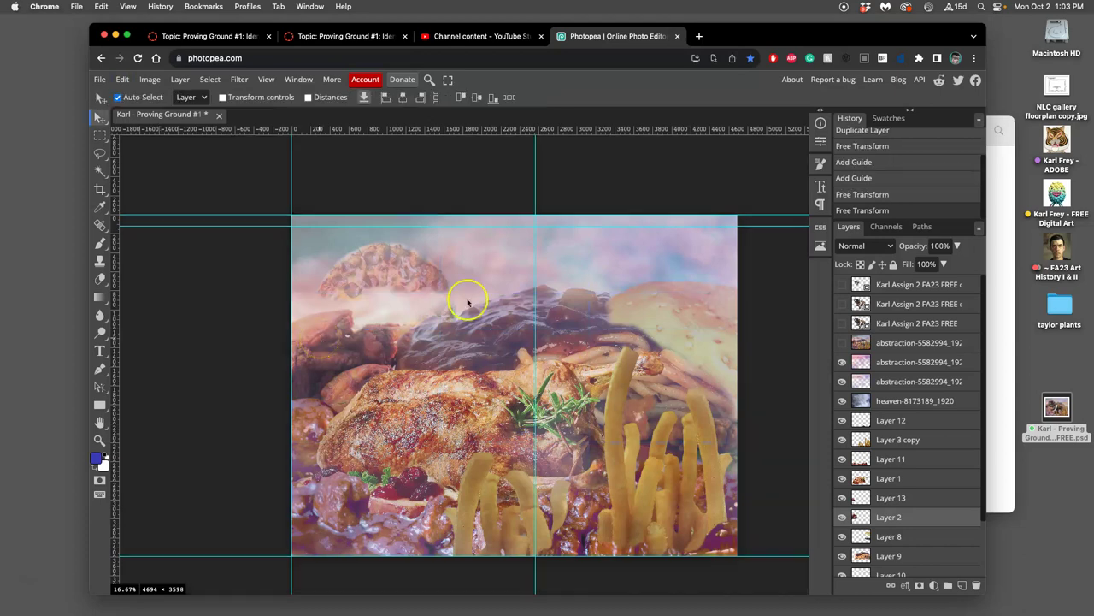
left_click(843, 304)
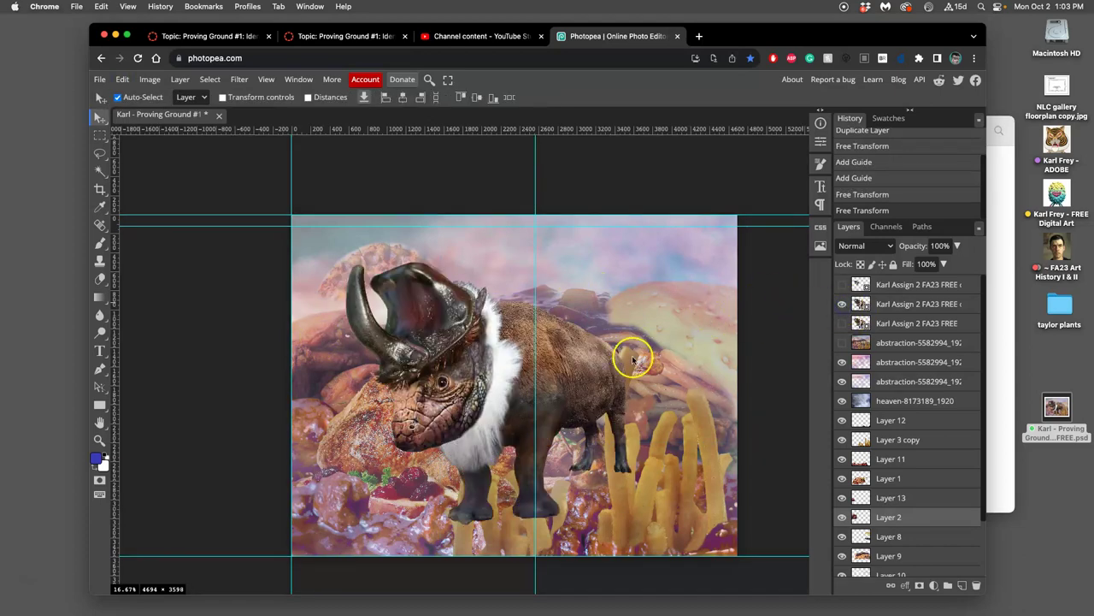
key("super+semicolon")
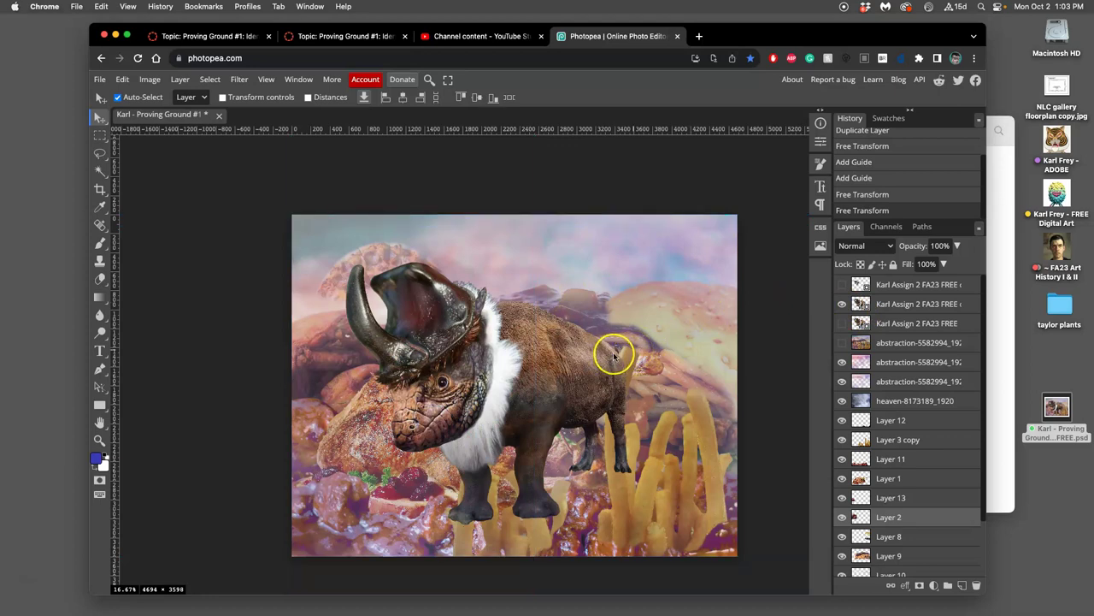
key("alt+super+t")
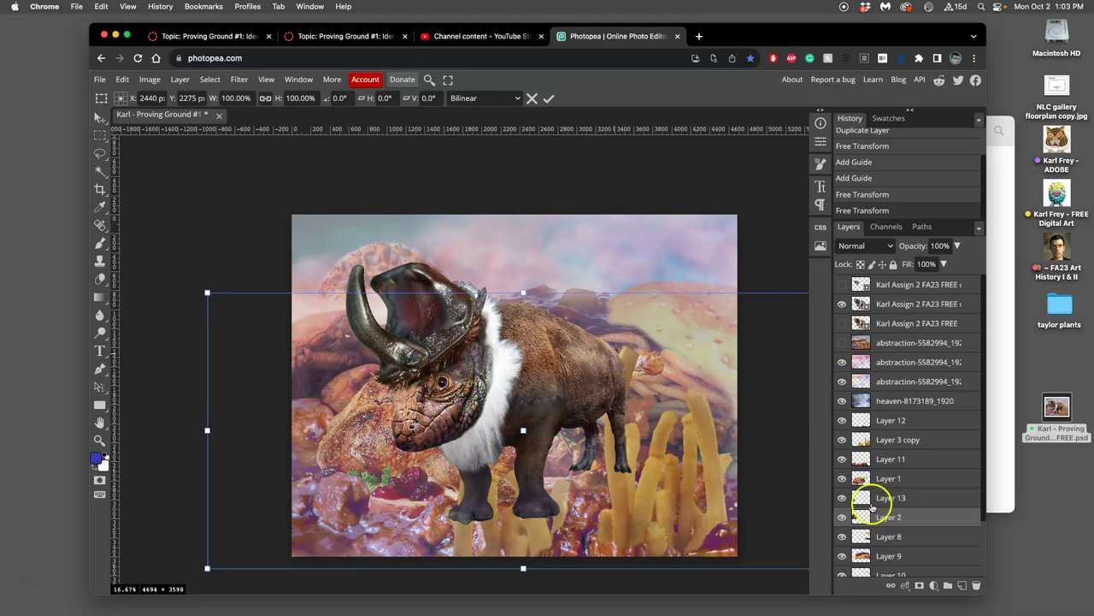
left_click(891, 305)
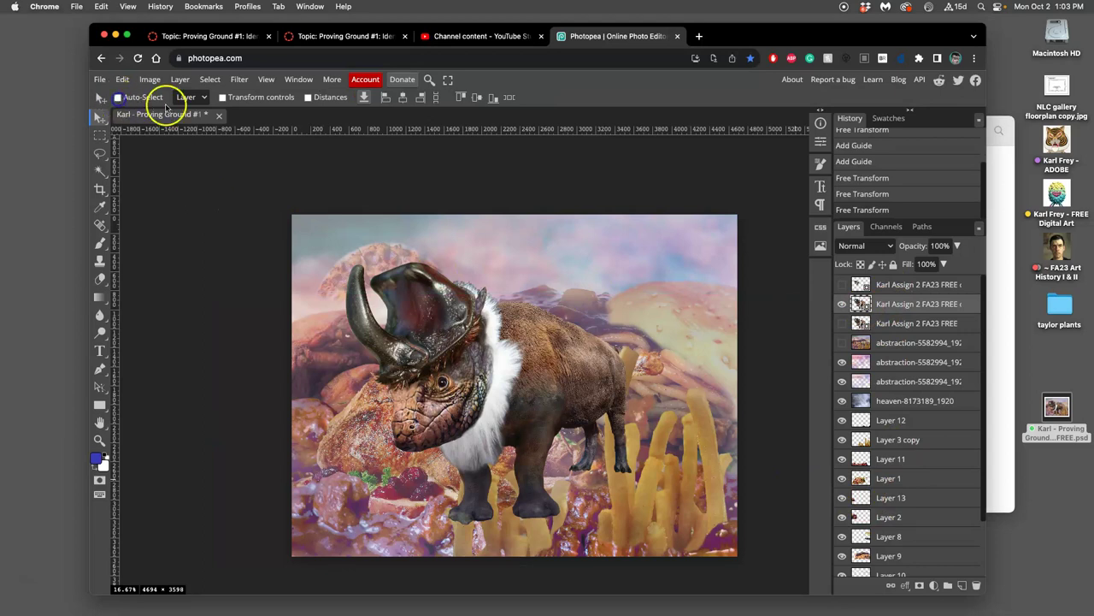
left_click(843, 305)
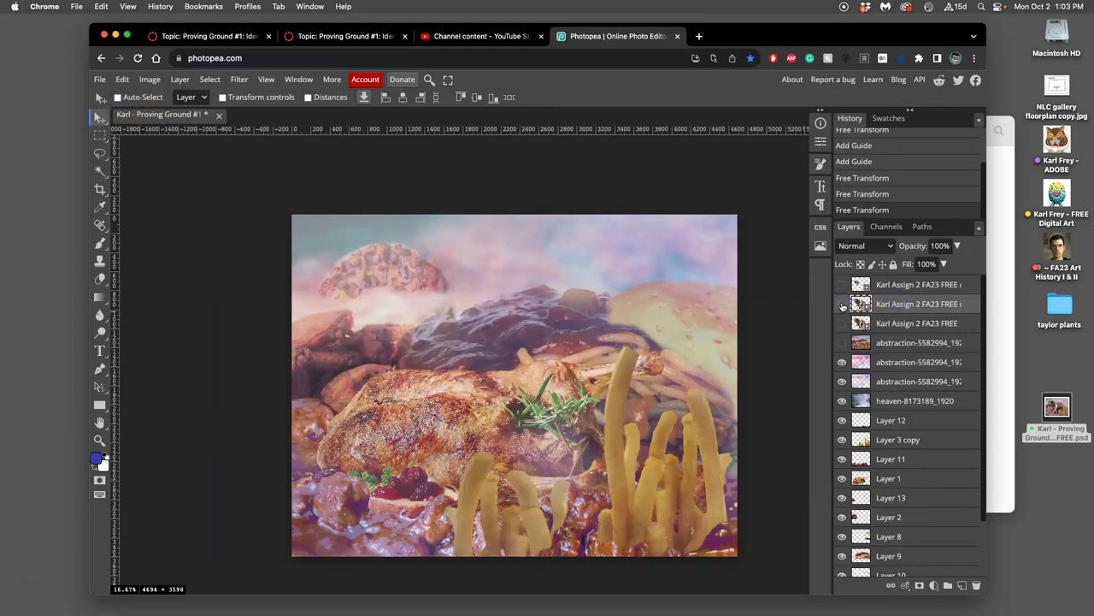
left_click(842, 305)
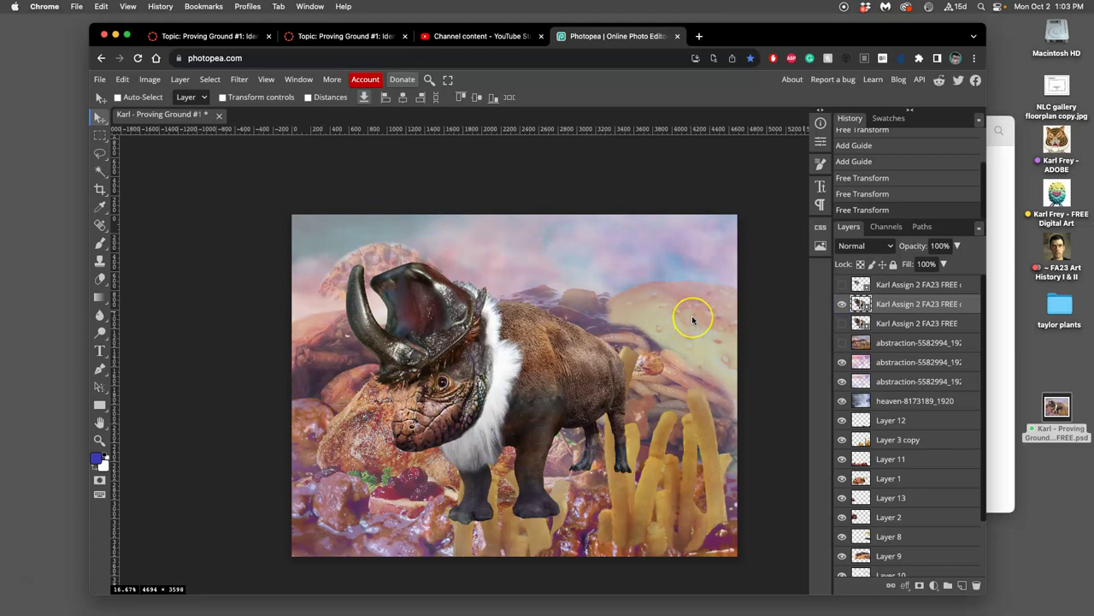
Step: Scale the horned creature to about 29%, tilt it 13.8°, and tuck it behind the fries
key("ctrl+t")
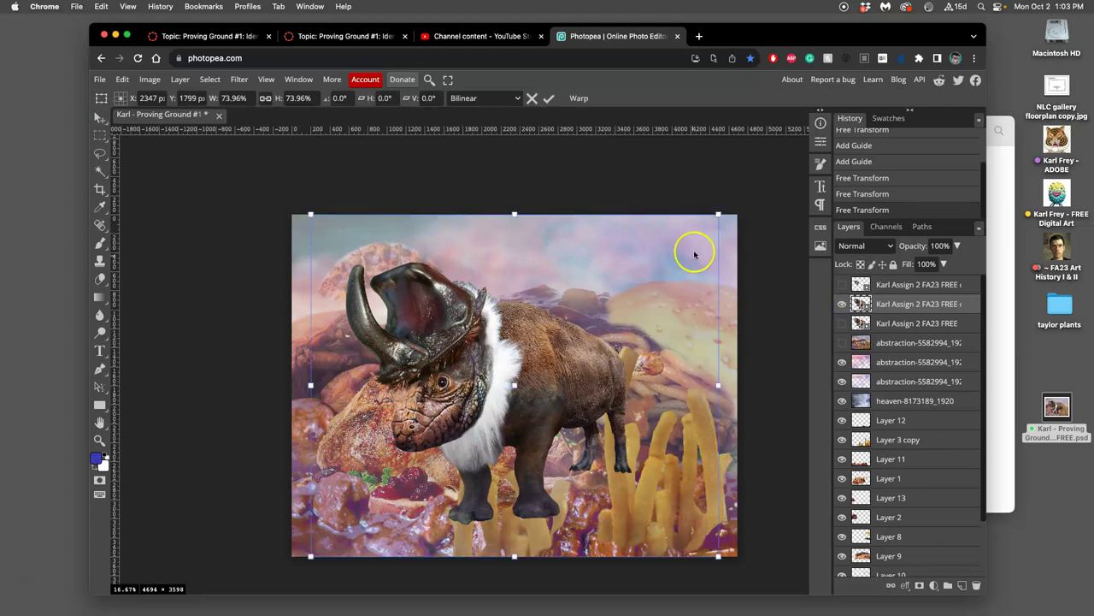
left_click_drag(721, 215, 538, 323)
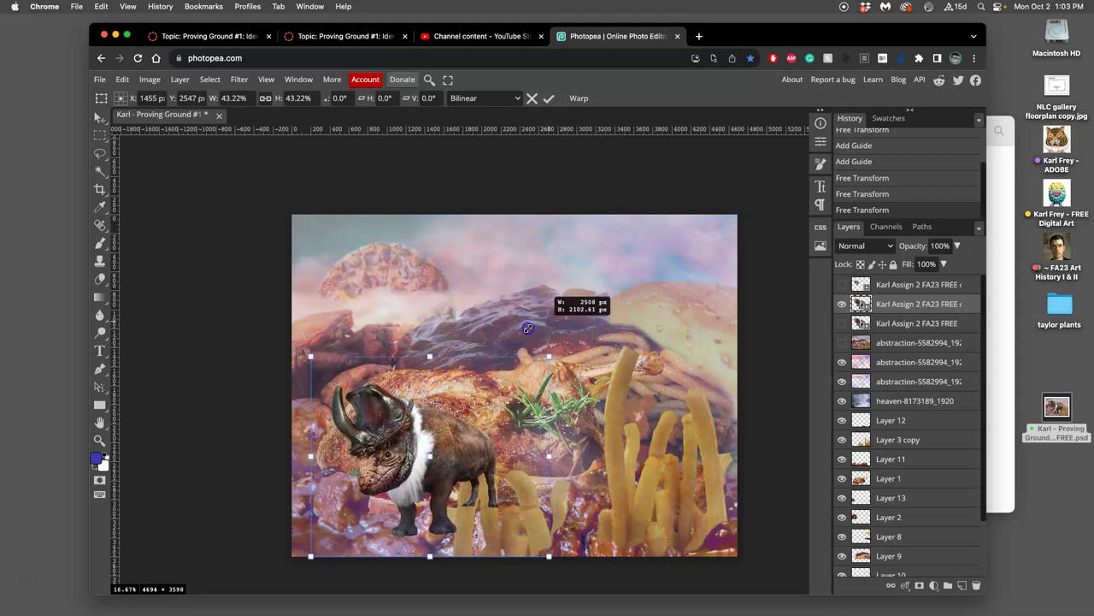
left_click_drag(519, 332, 474, 355)
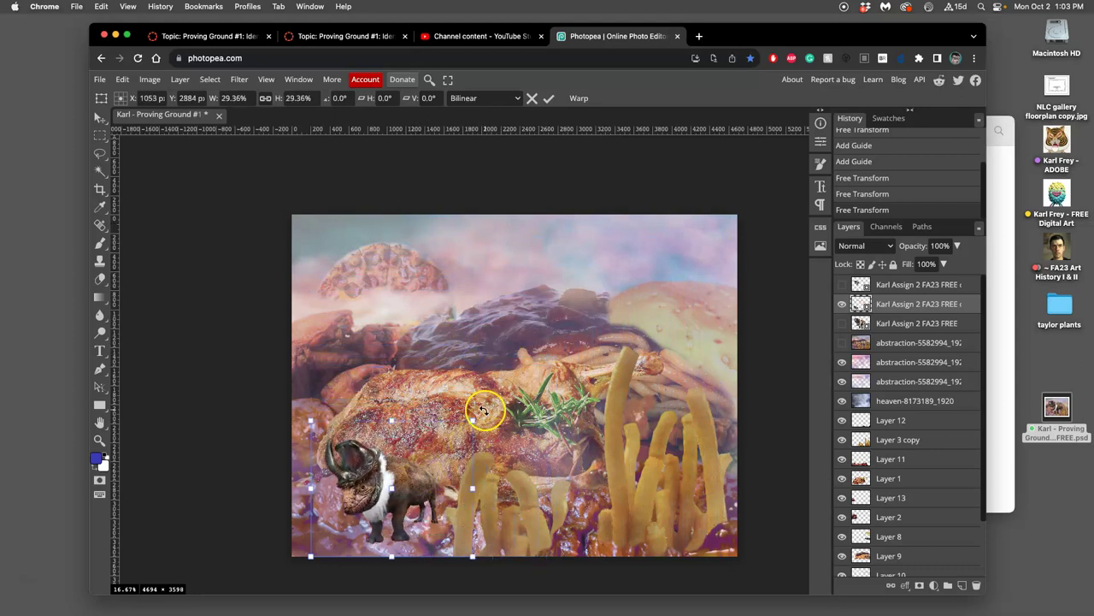
left_click_drag(486, 416, 500, 441)
left_click_drag(416, 468, 578, 471)
key("Return")
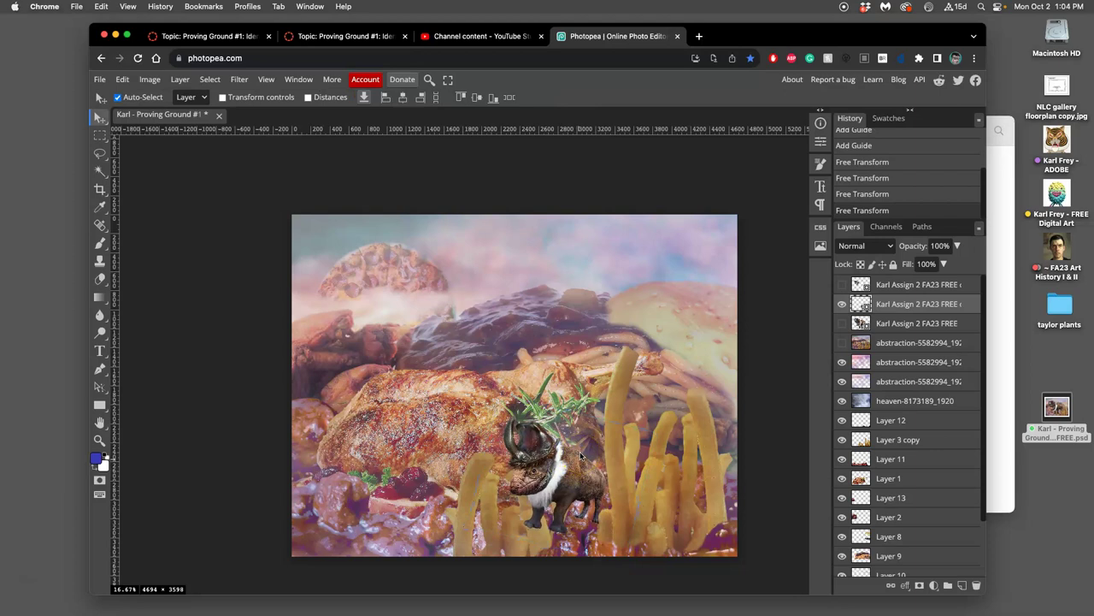
key("super+bracketleft")
key("super+bracketleft")
key("super+bracketleft")
key("super+bracketleft")
key("super+bracketleft")
key("super+bracketleft")
key("super+bracketleft")
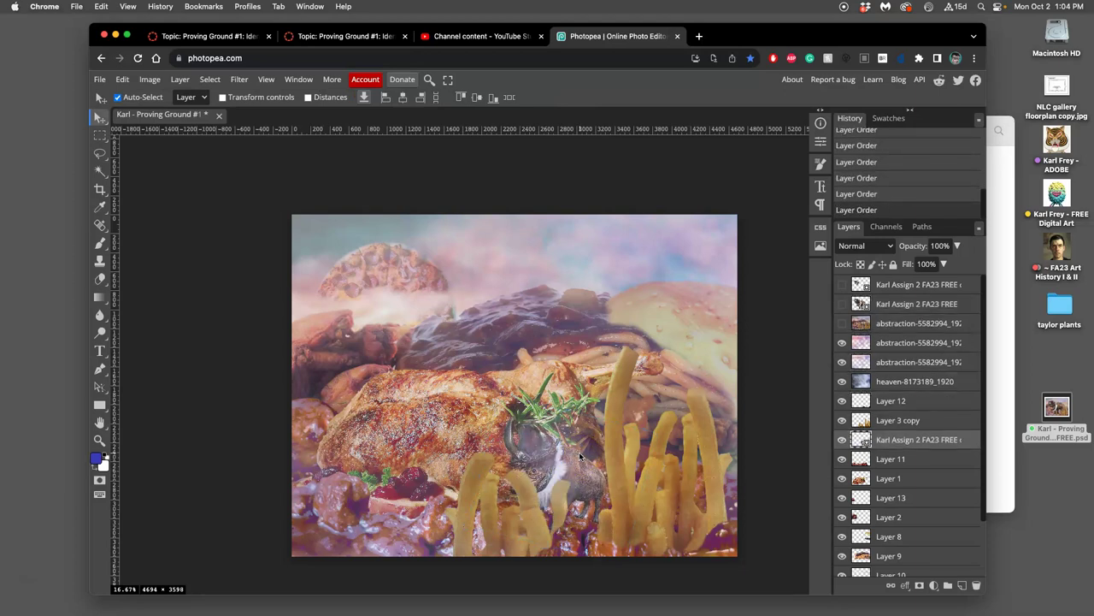
Step: Duplicate the creature onto the distant hill and flip the copy horizontally
left_click_drag(580, 451, 640, 277)
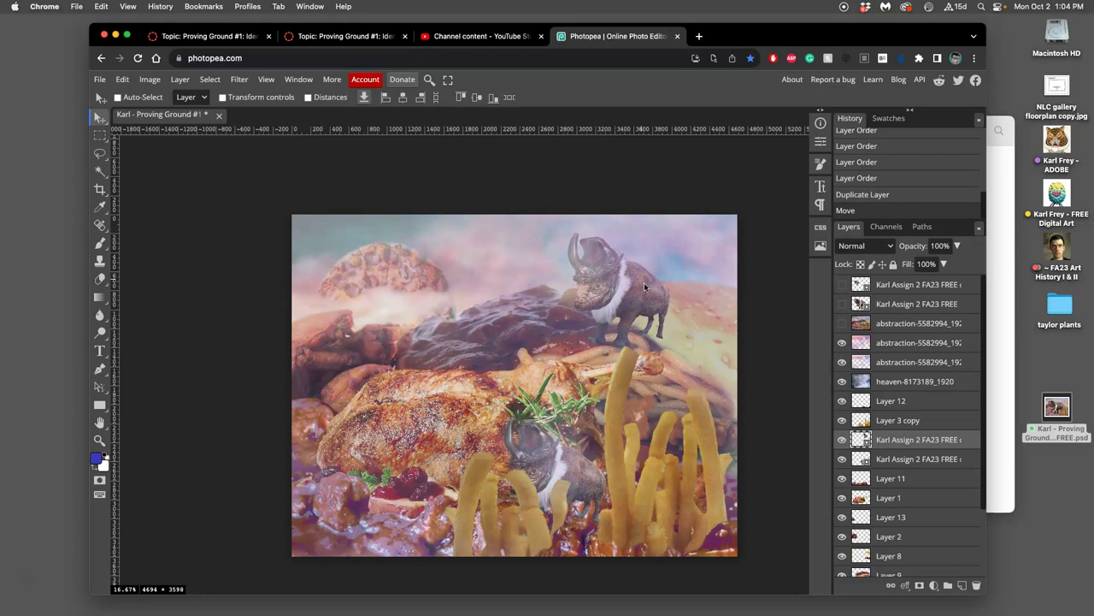
key("super+t")
right_click(645, 284)
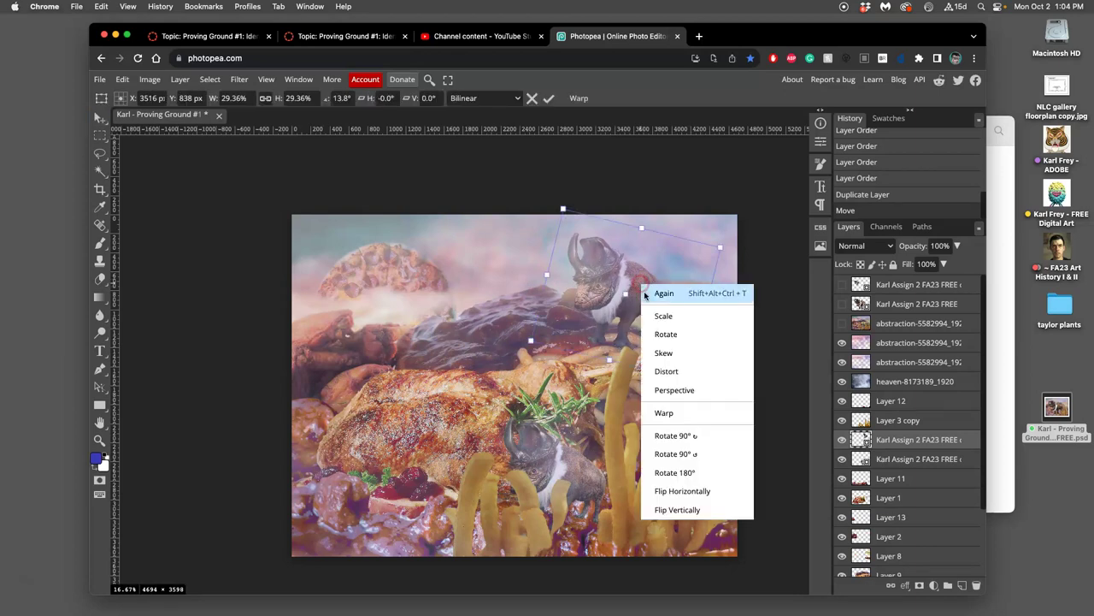
left_click(703, 493)
left_click_drag(664, 299, 689, 296)
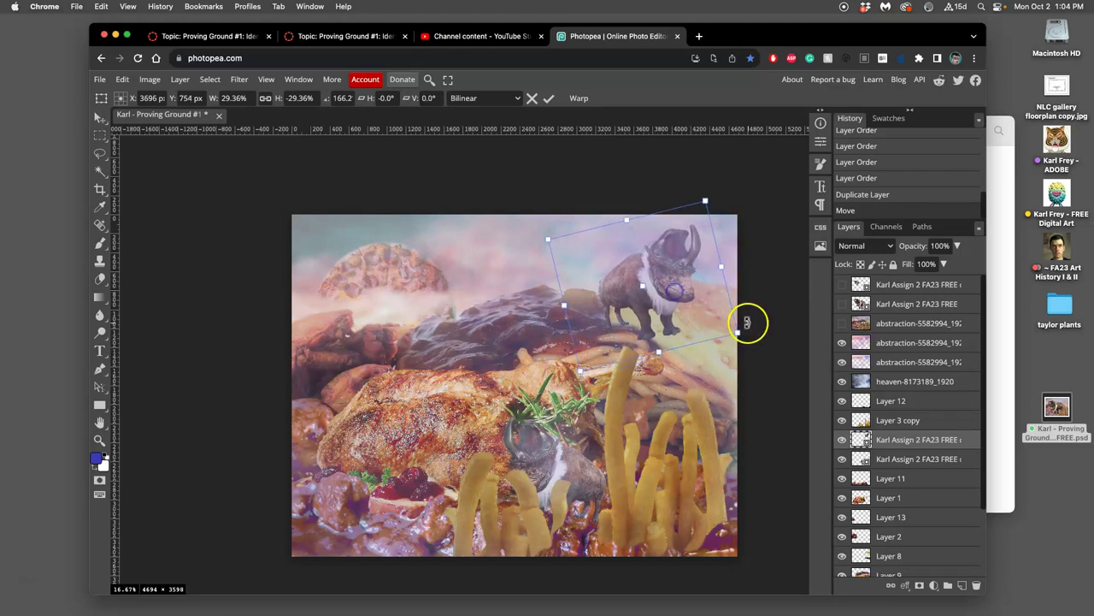
Step: Shrink the distant copy to 7.5% and duplicate its layer
left_click_drag(737, 332, 627, 316)
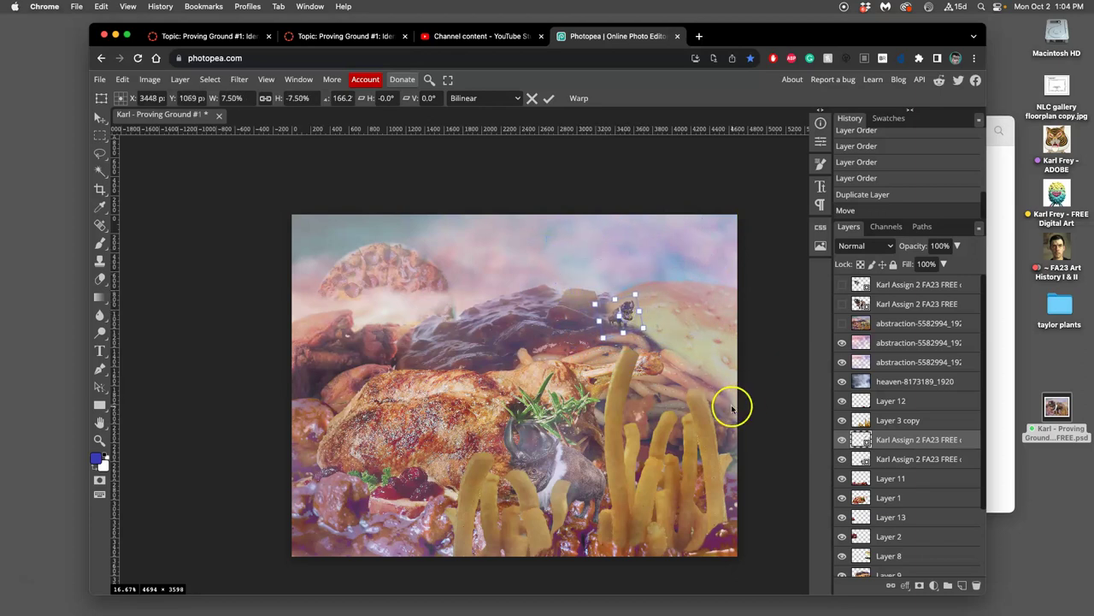
key("Return")
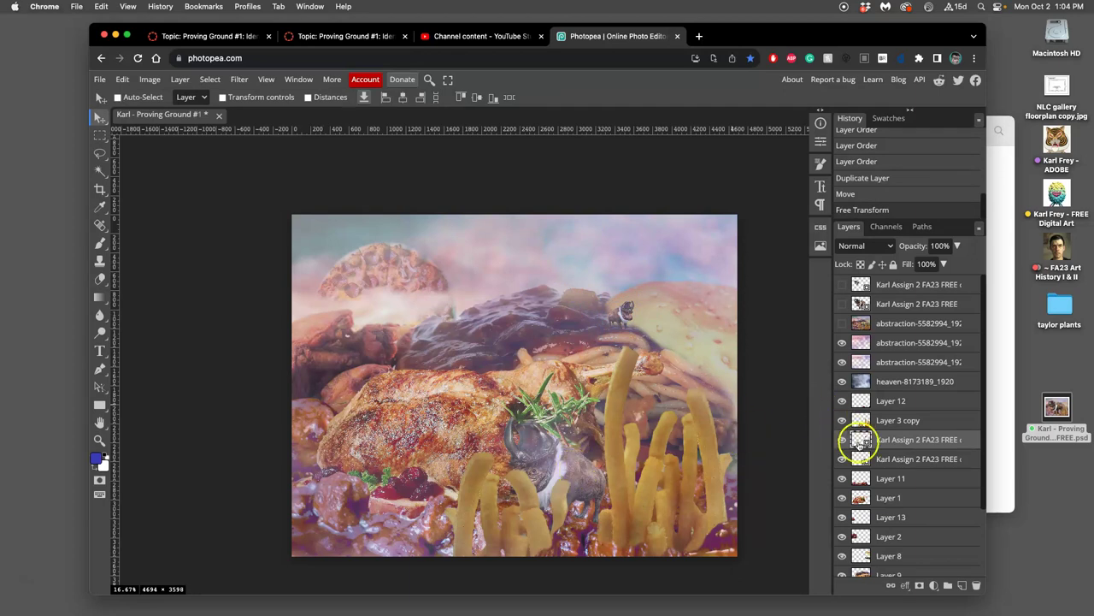
left_click(889, 459)
key("super+j")
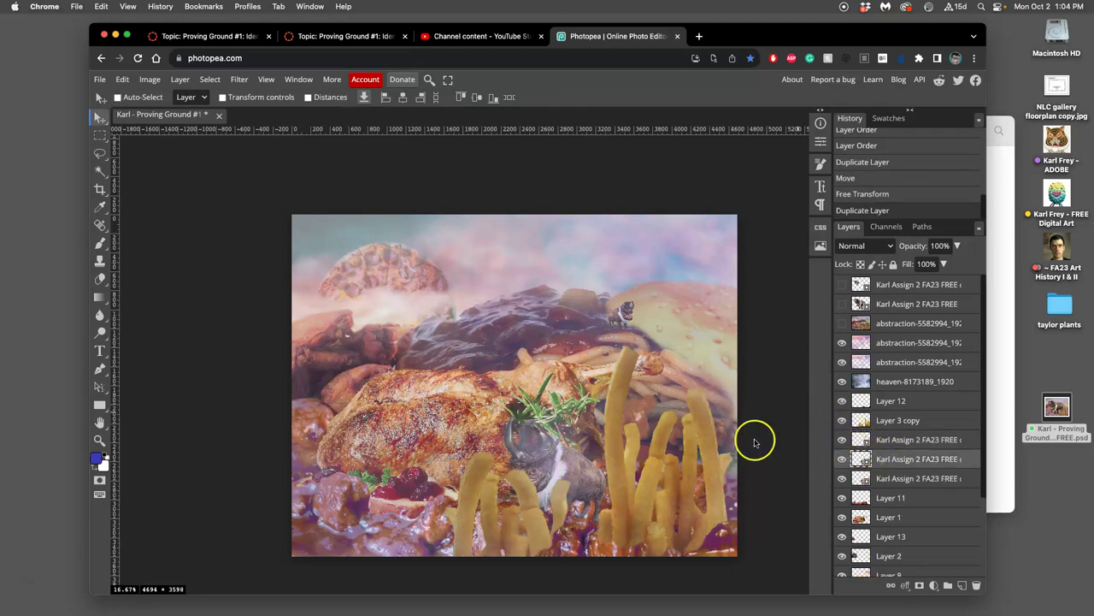
Step: Move the duplicated creature onto the roast and enlarge it to about 38%
key("super+t")
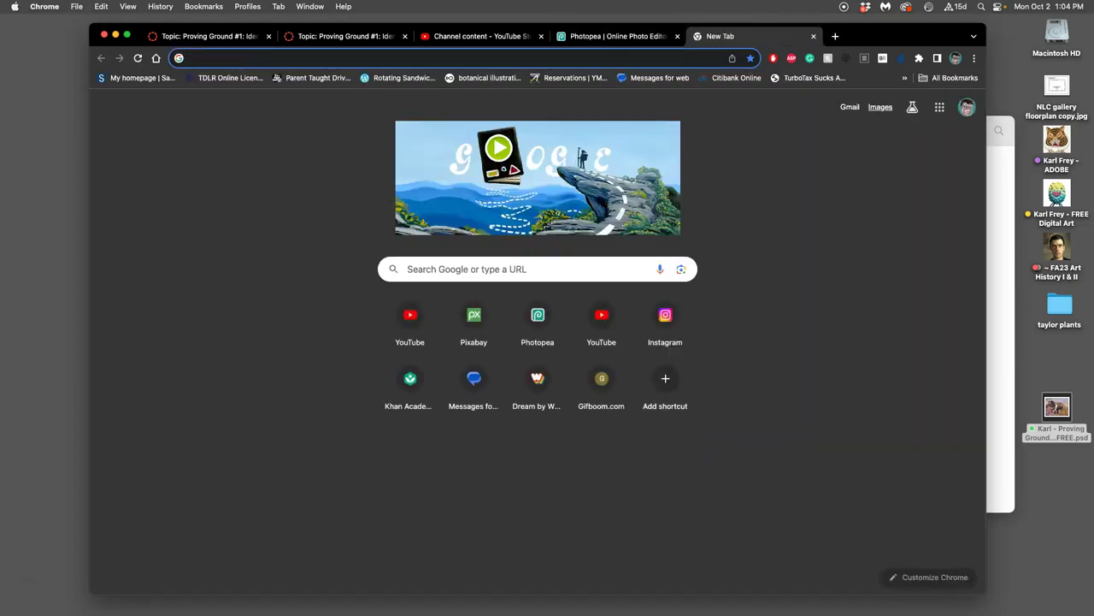
left_click(813, 37)
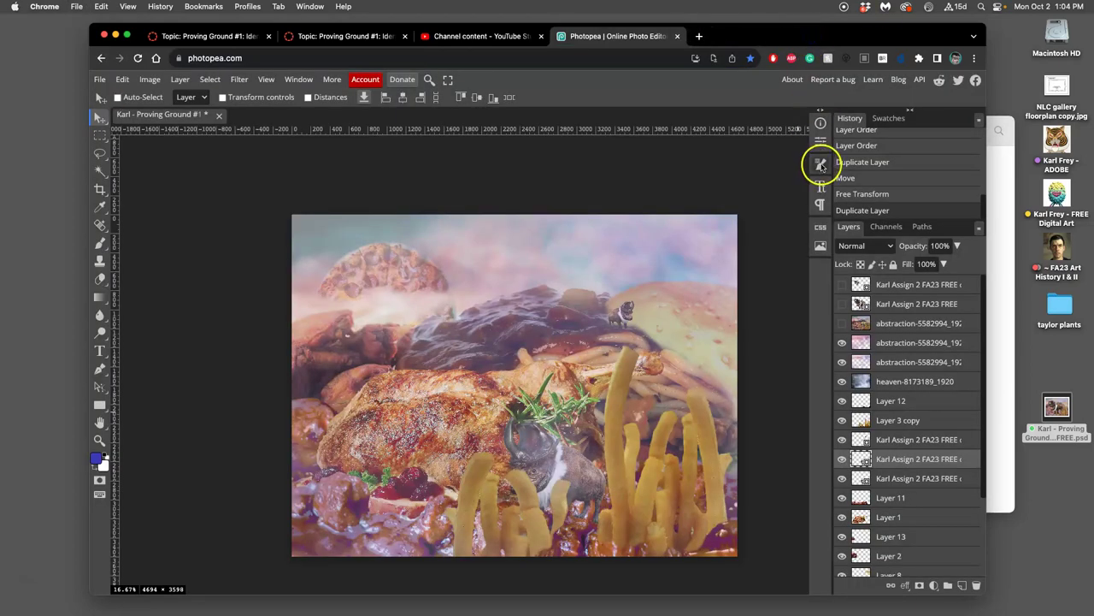
key("alt+super+t")
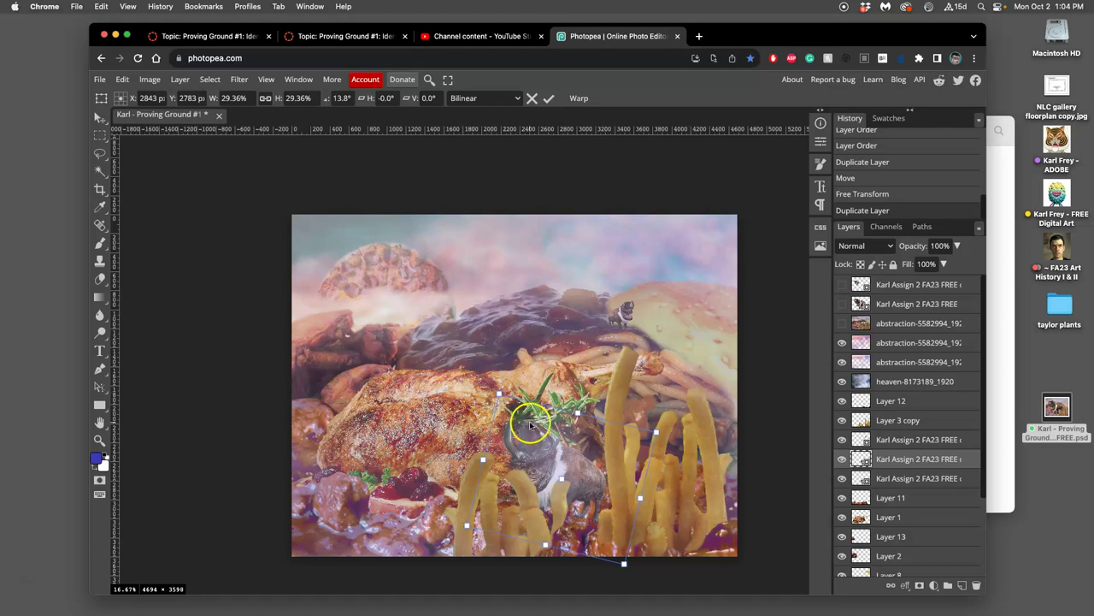
left_click_drag(531, 427, 389, 389)
left_click_drag(514, 388, 581, 342)
Step: Flip the duplicate horizontally, place it bottom-right, and bring it in front of the fries
right_click(477, 400)
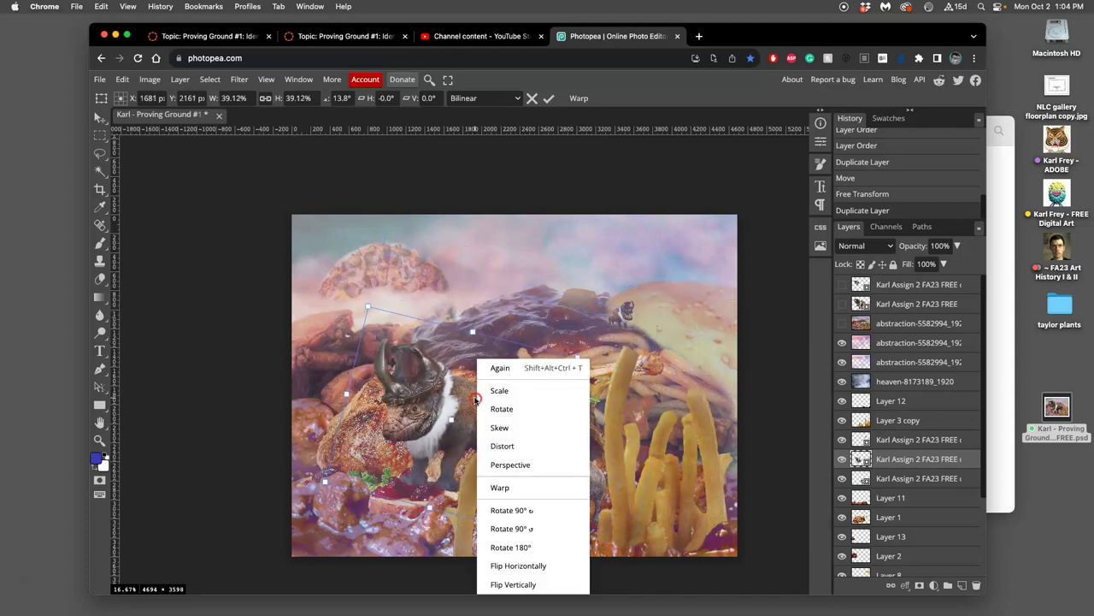
left_click(534, 563)
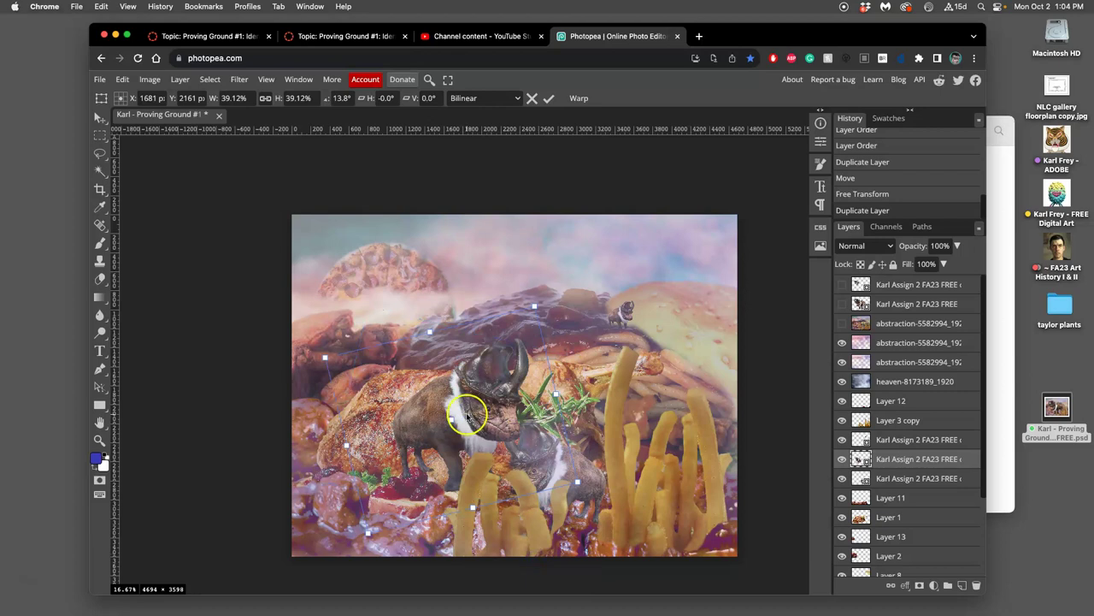
left_click_drag(454, 403, 657, 535)
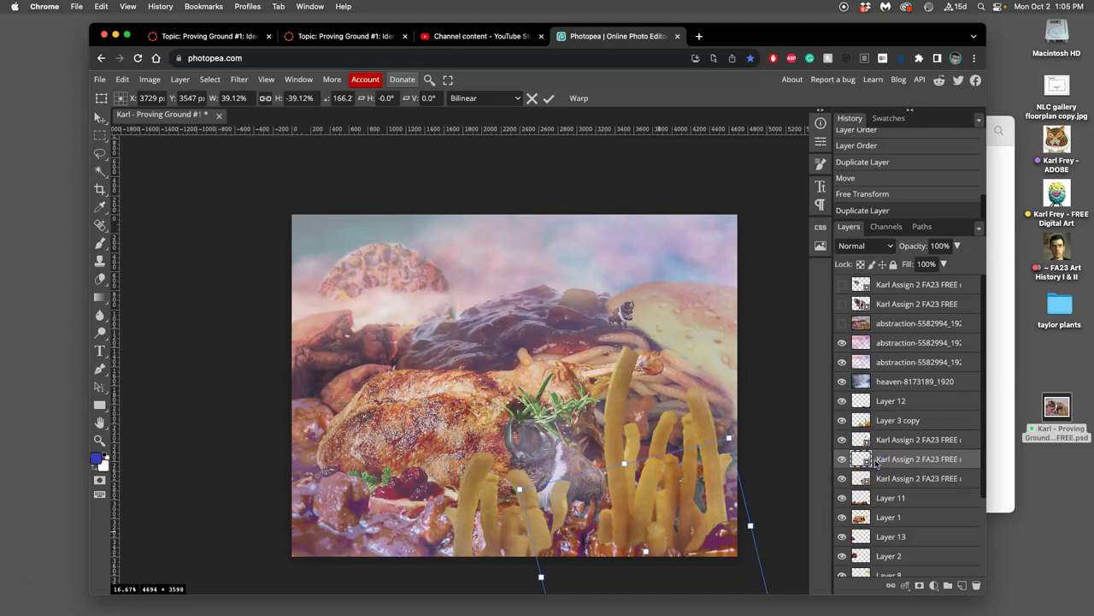
key("Return")
key("ctrl+]")
key("ctrl+]")
key("ctrl+]")
key("ctrl+]")
key("ctrl+]")
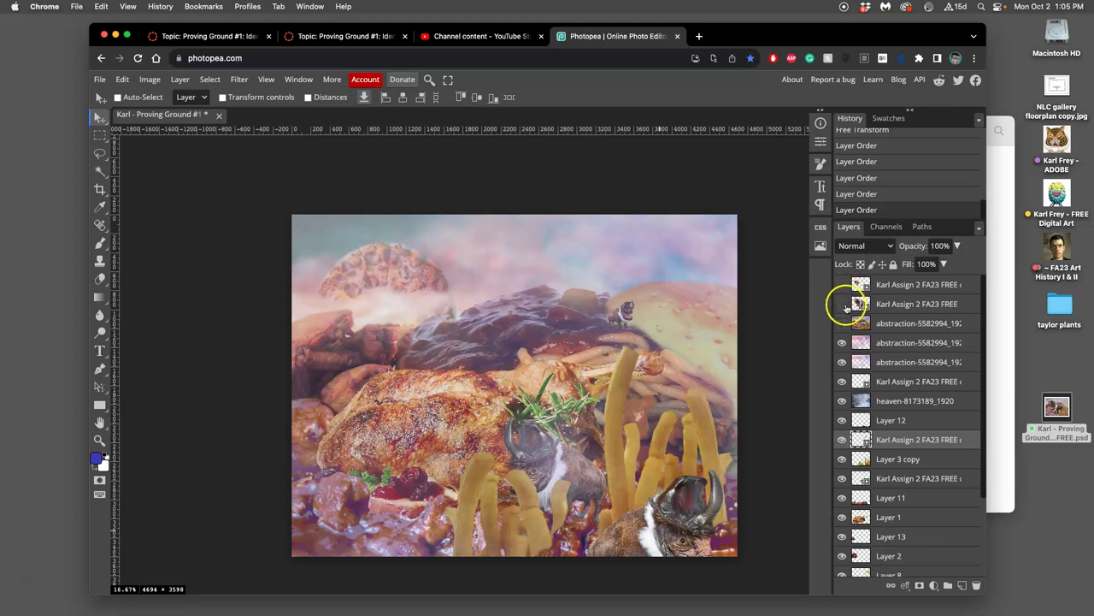
Step: Delete the two small creature layers among the fries and on the far hill
left_click(842, 439)
key("Delete")
left_click(880, 453)
key("Delete")
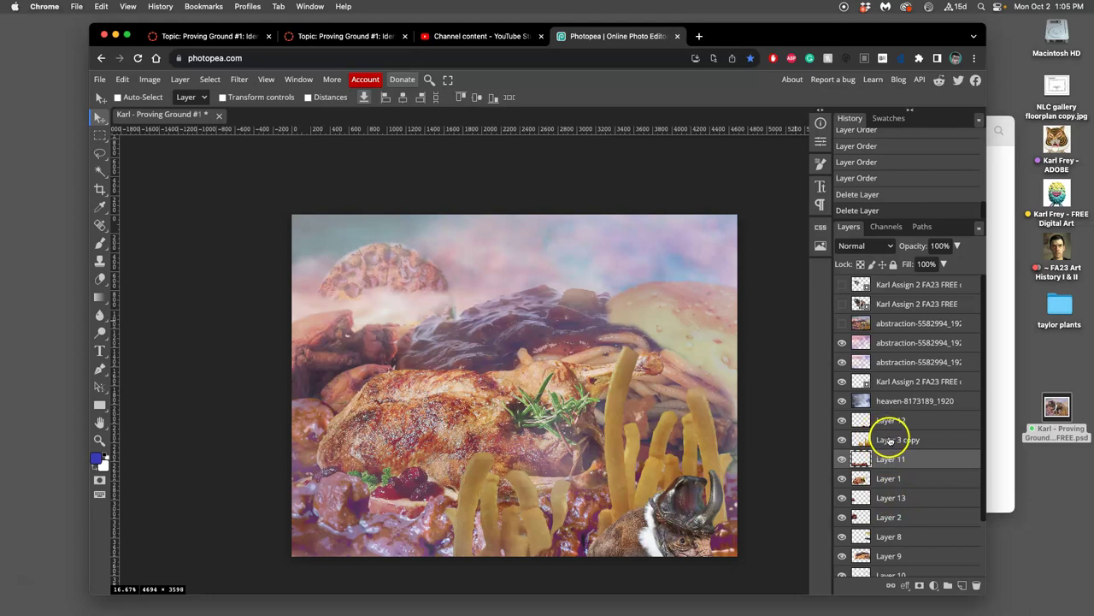
Step: Check Layer 12's content by toggling its visibility, then select the foreground creature copy
scroll(899, 465, "down", 1)
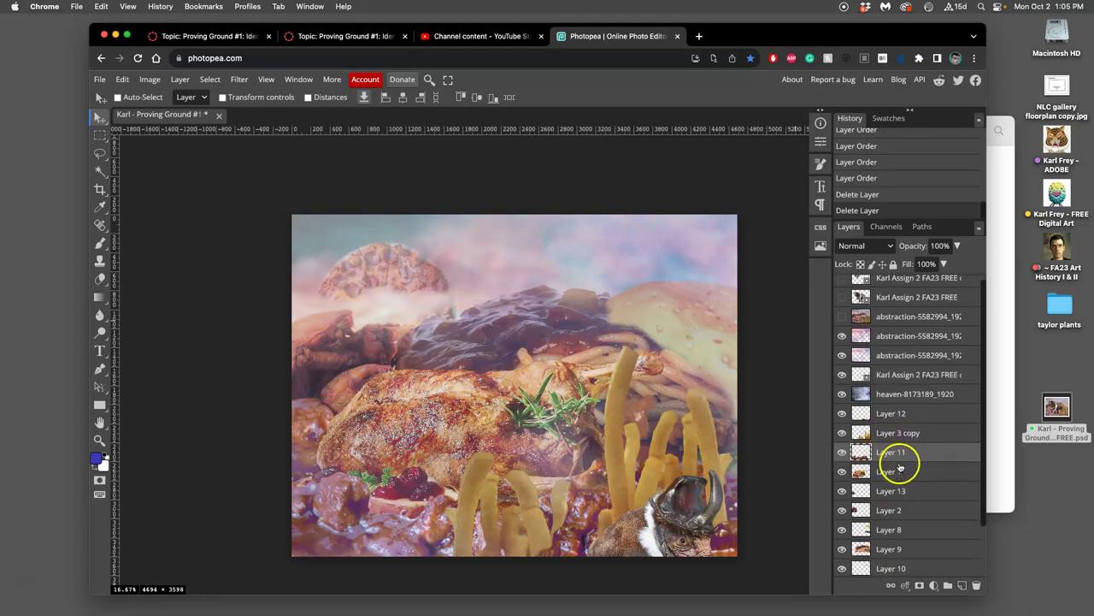
scroll(899, 465, "up", 1)
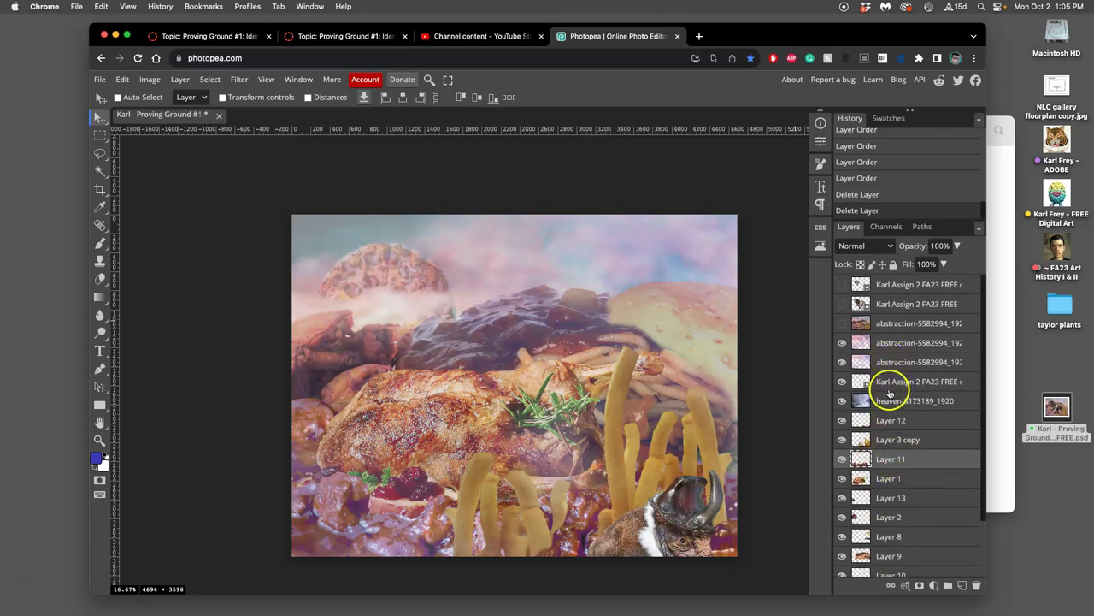
left_click(842, 419)
left_click(841, 419)
left_click(878, 382)
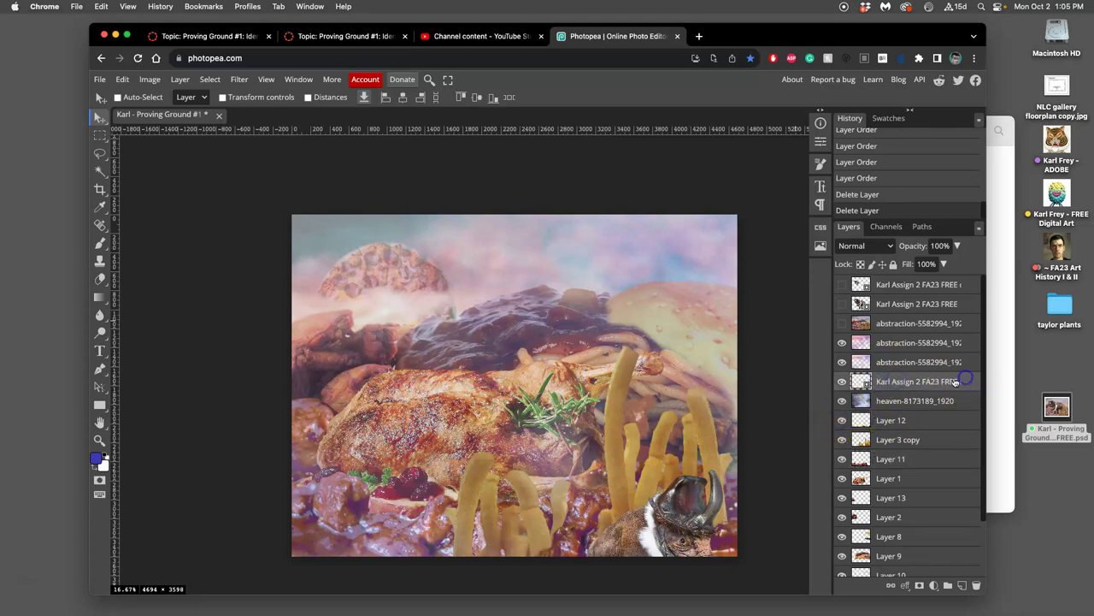
Step: Hide and delete the bottom-right foreground creature copy
left_click(842, 381)
key("Delete")
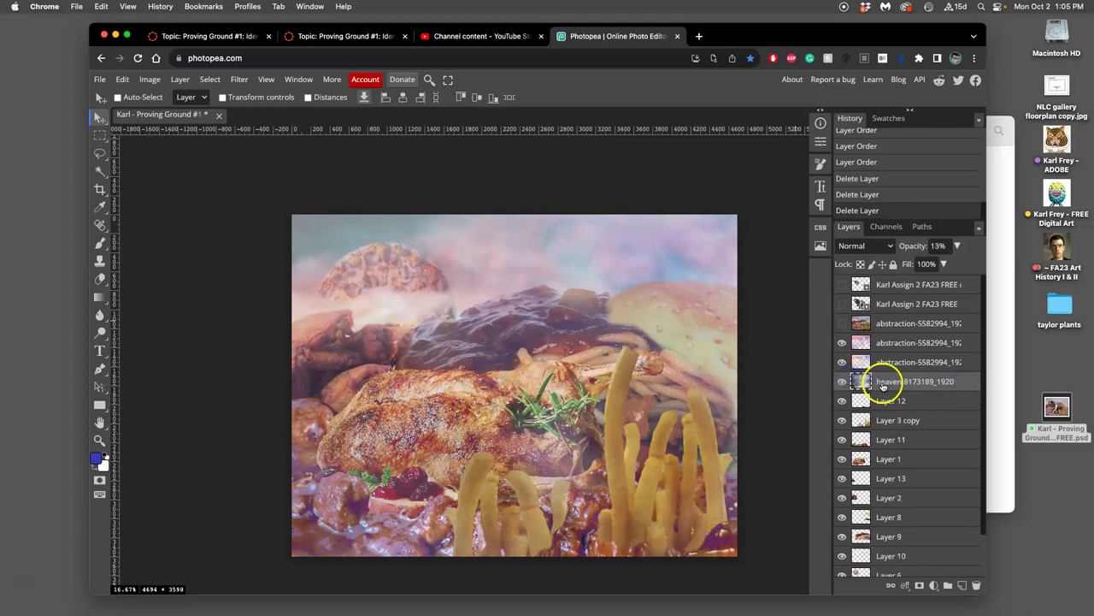
mouse_move(882, 385)
left_mouse_down()
mouse_move(909, 419)
mouse_move(928, 488)
mouse_move(885, 381)
left_mouse_up()
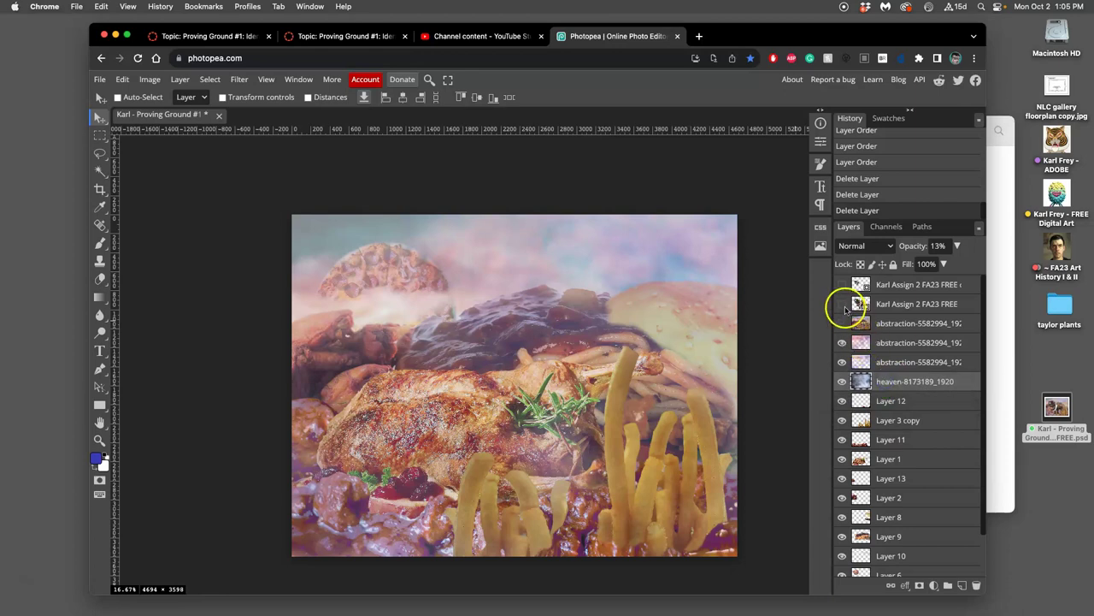
Step: Make the original large creature visible again and select its layer
left_click(842, 305)
left_click(842, 304)
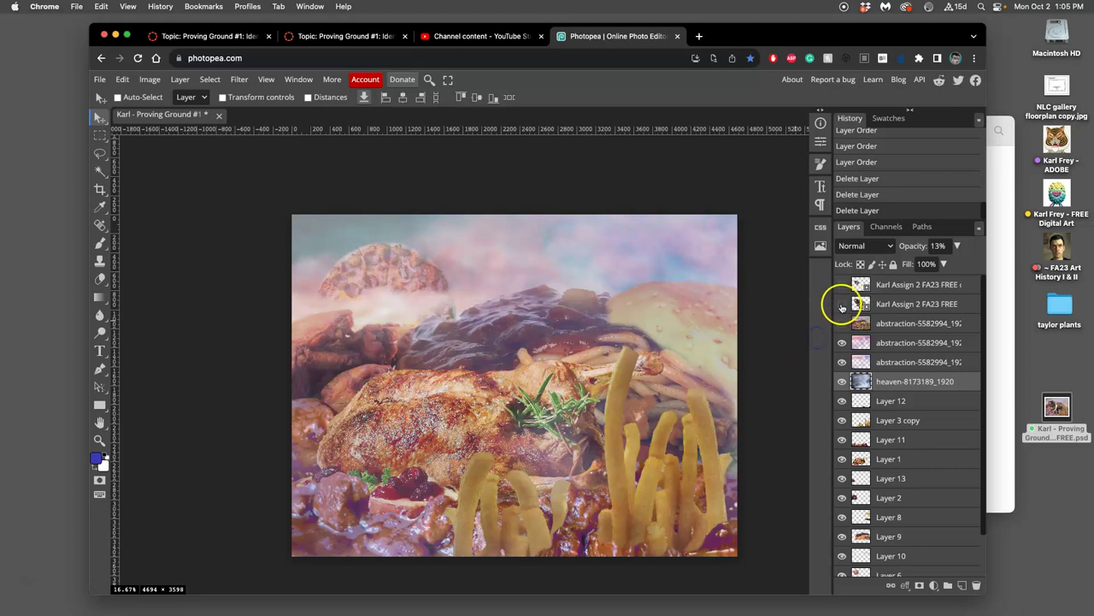
left_click(842, 305)
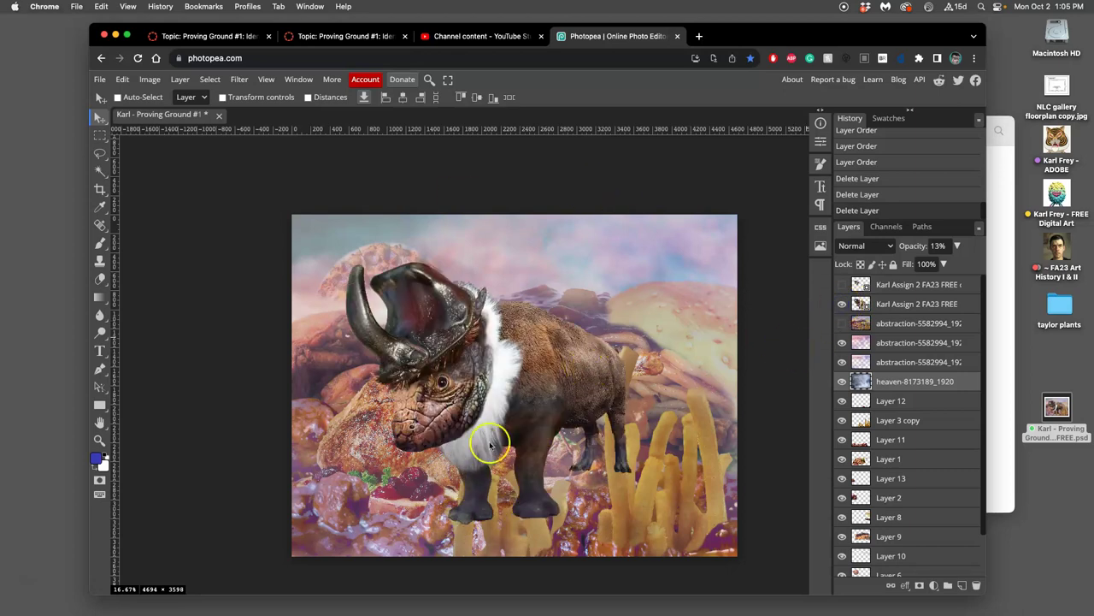
left_click_drag(481, 382, 482, 384)
key("ctrl+z")
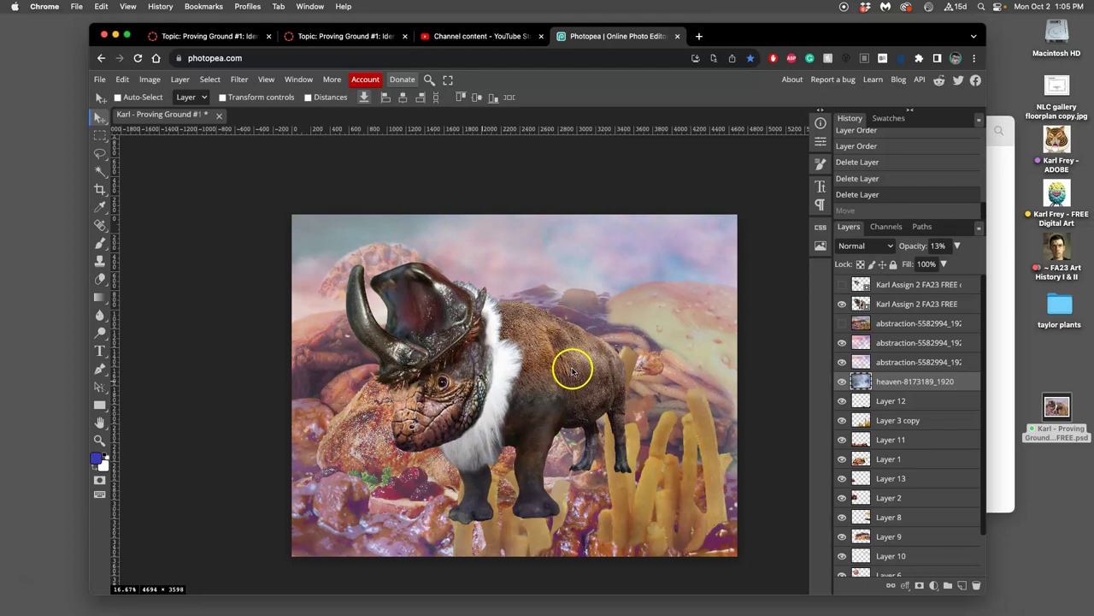
left_click(900, 305)
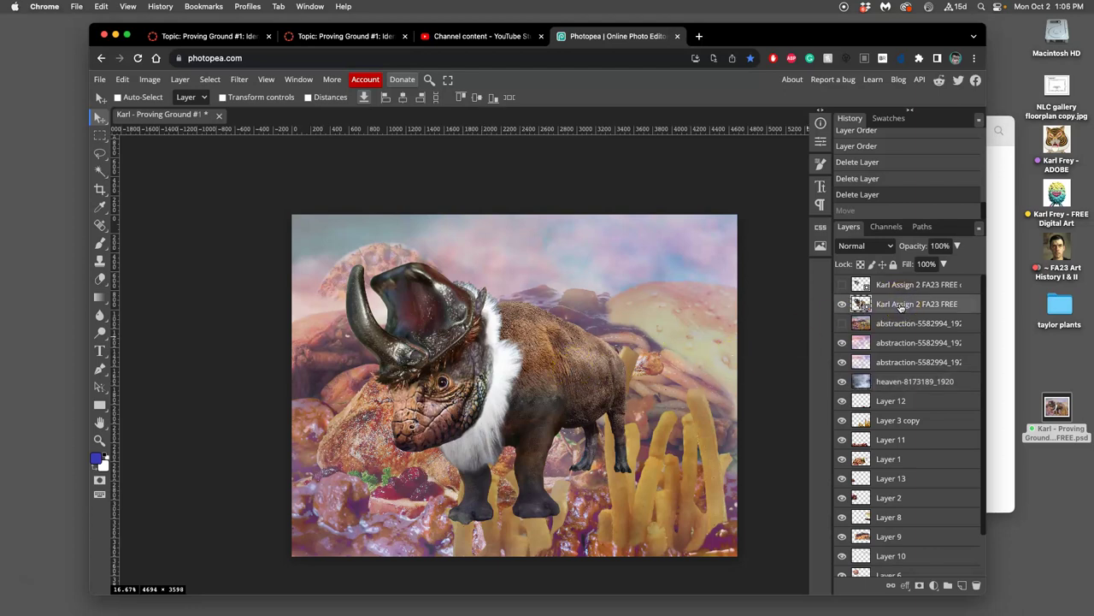
Step: Flip the large creature to face right, rotate it about 9°, and shift it left and down
key("ctrl+t")
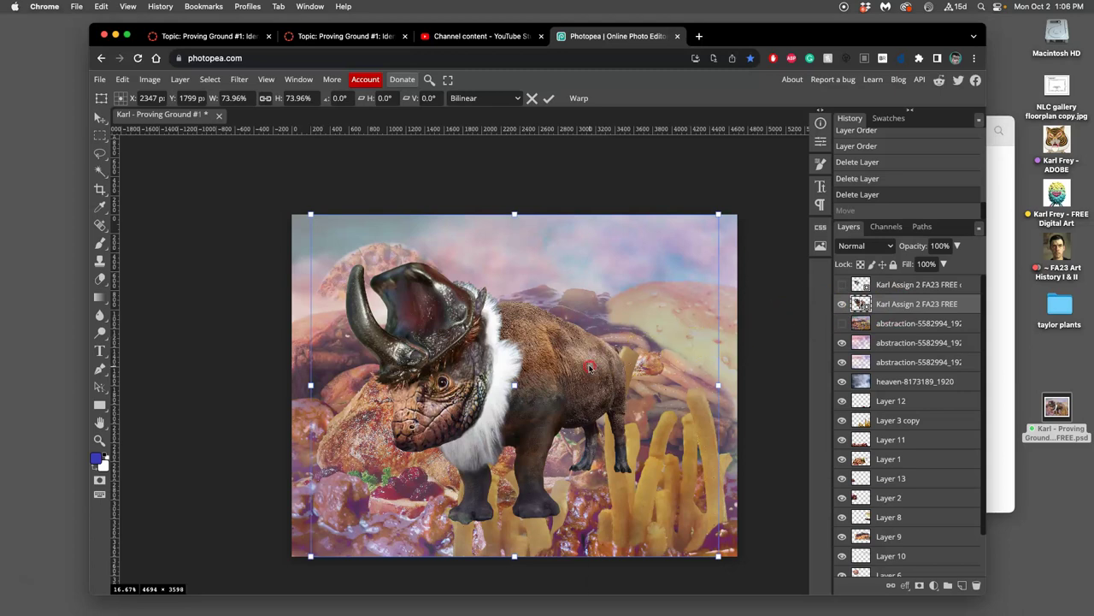
right_click(589, 366)
left_click(642, 564)
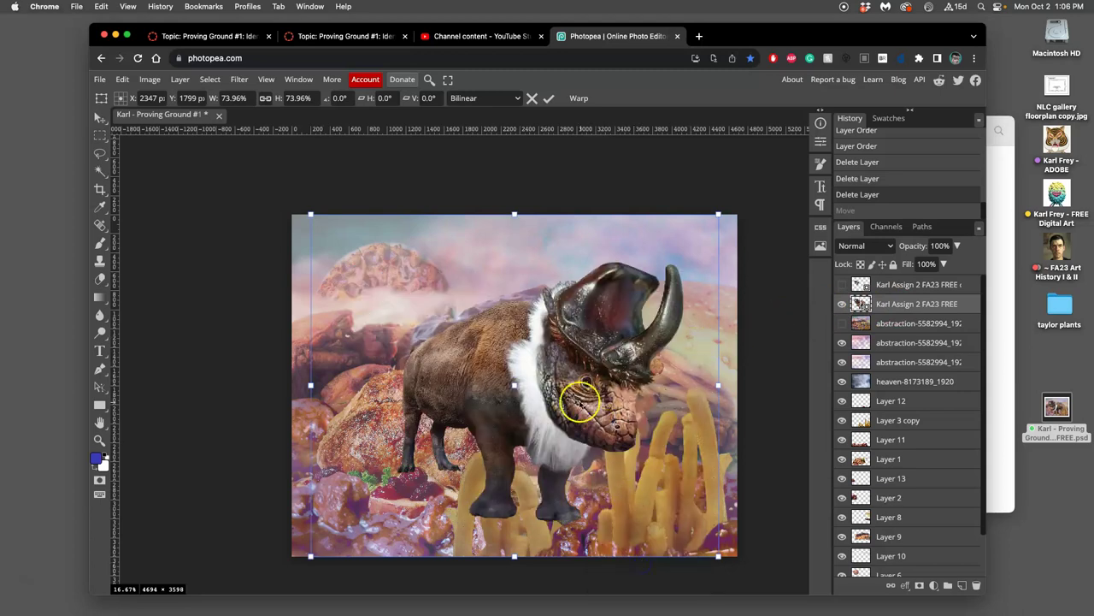
left_click_drag(727, 205, 692, 183)
mouse_move(578, 369)
left_mouse_down()
mouse_move(534, 394)
mouse_move(557, 366)
left_mouse_up()
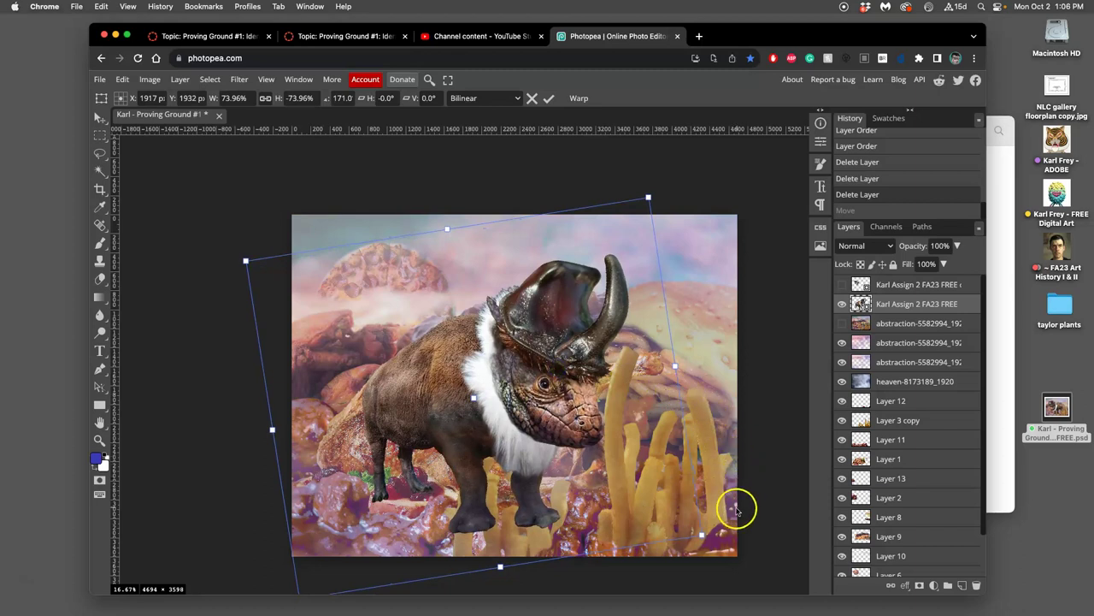
left_click_drag(631, 473, 613, 465)
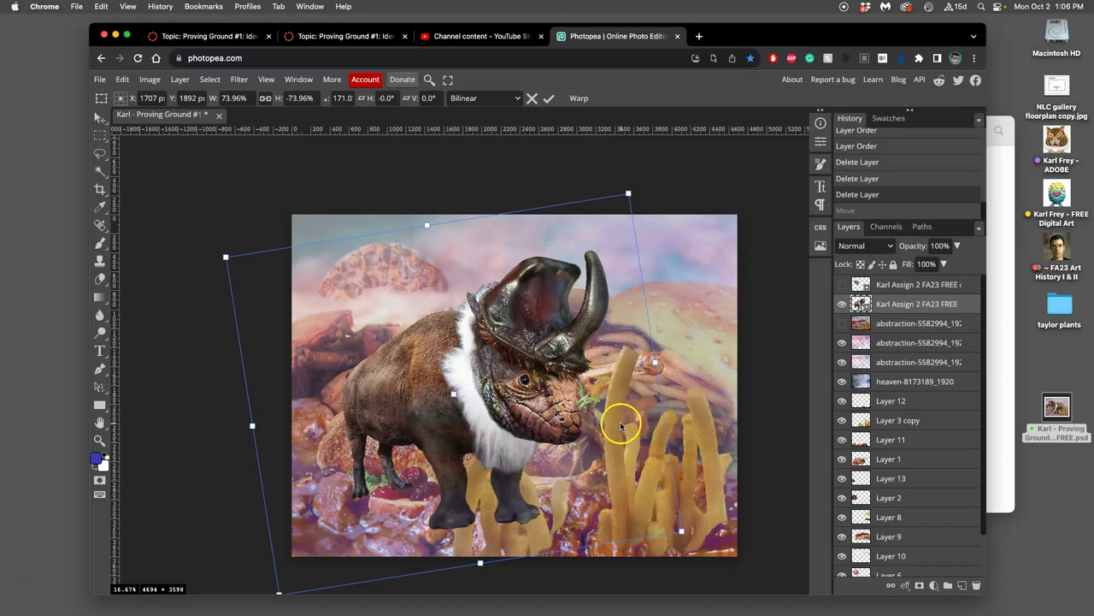
key("Return")
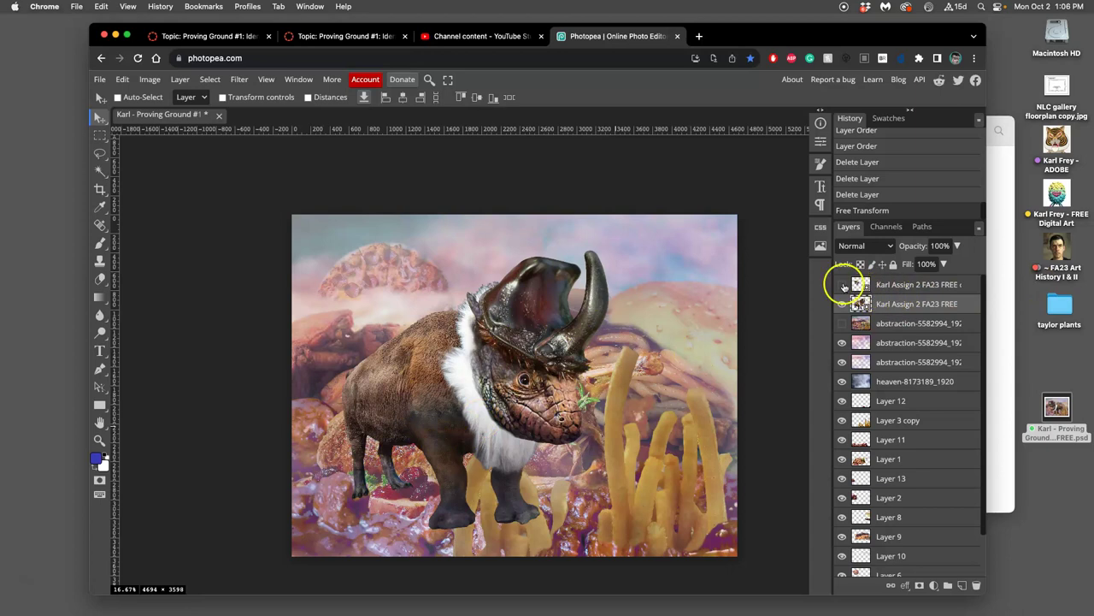
Step: Hide the large creature and show the small creature on the roast hill
left_click(842, 304)
left_click(842, 304)
left_click(842, 304)
left_click(844, 285)
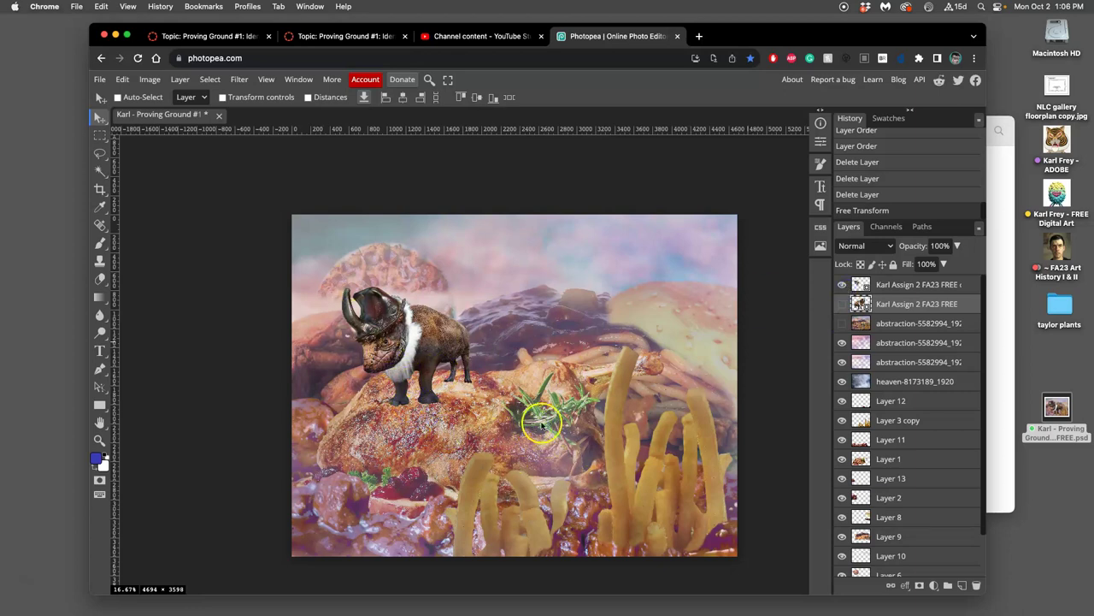
Step: Show the guides and try a crop frame over the image
key("super+semicolon")
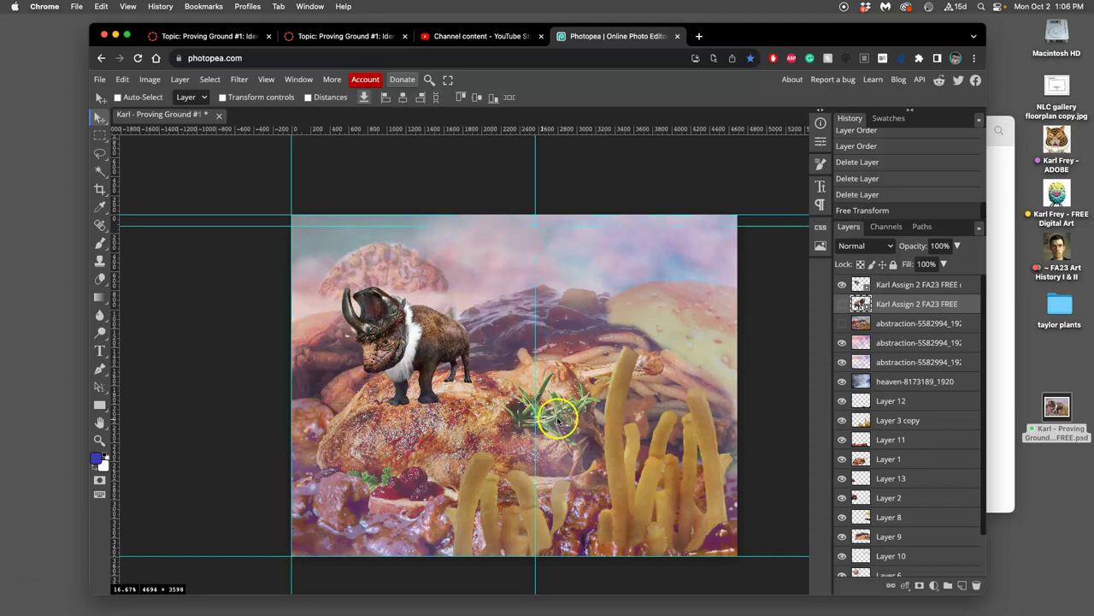
left_click(99, 189)
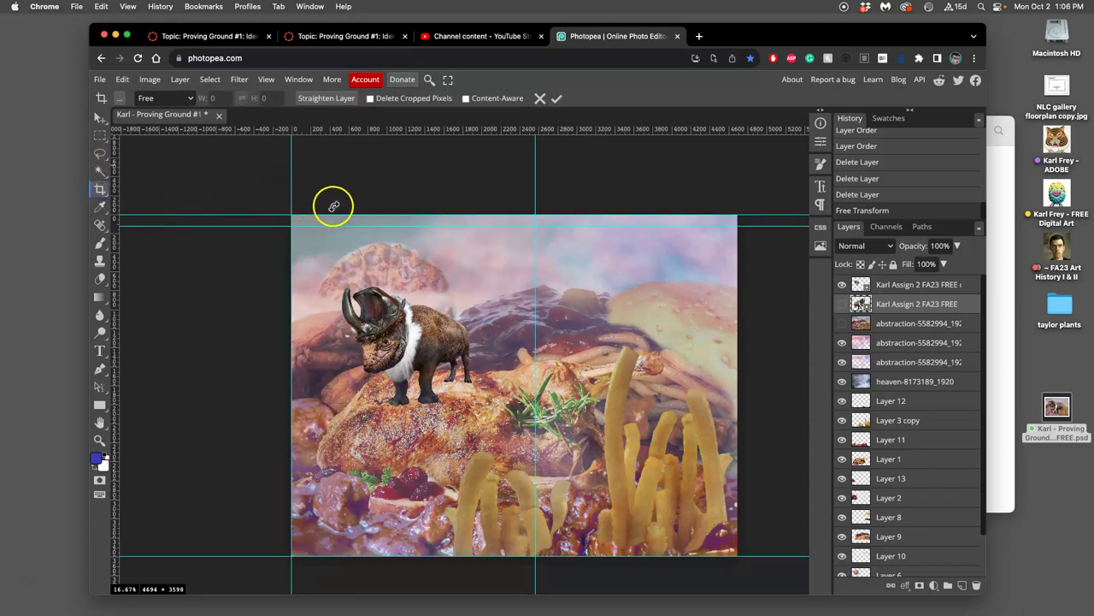
left_click_drag(548, 196, 515, 245)
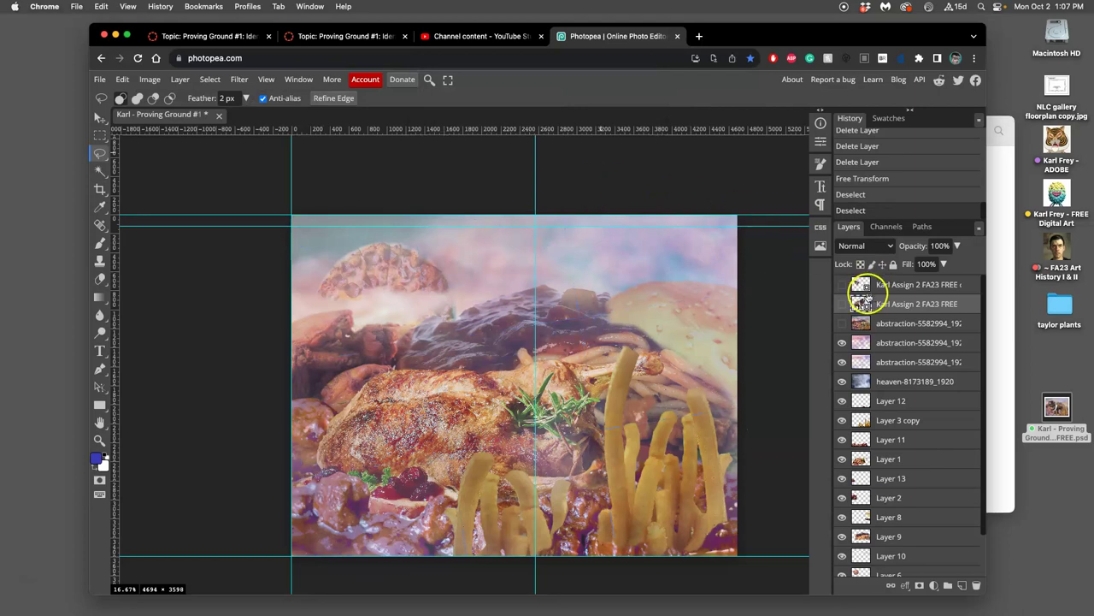
Step: Compare the creature layers' visibility, then delete the large creature layer
left_click(843, 304)
left_click(842, 285)
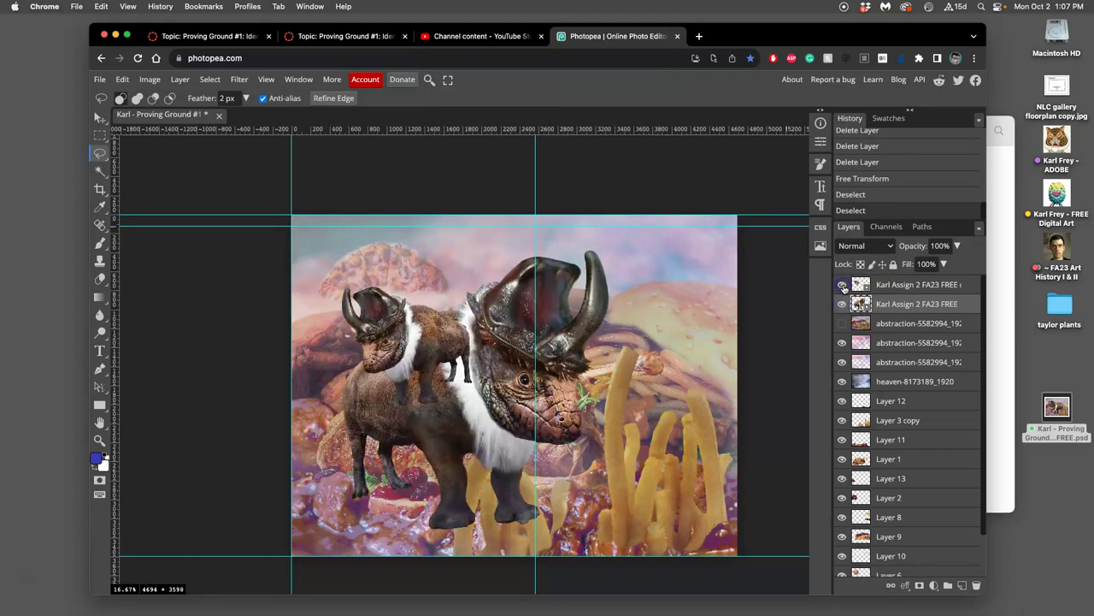
left_click(842, 305)
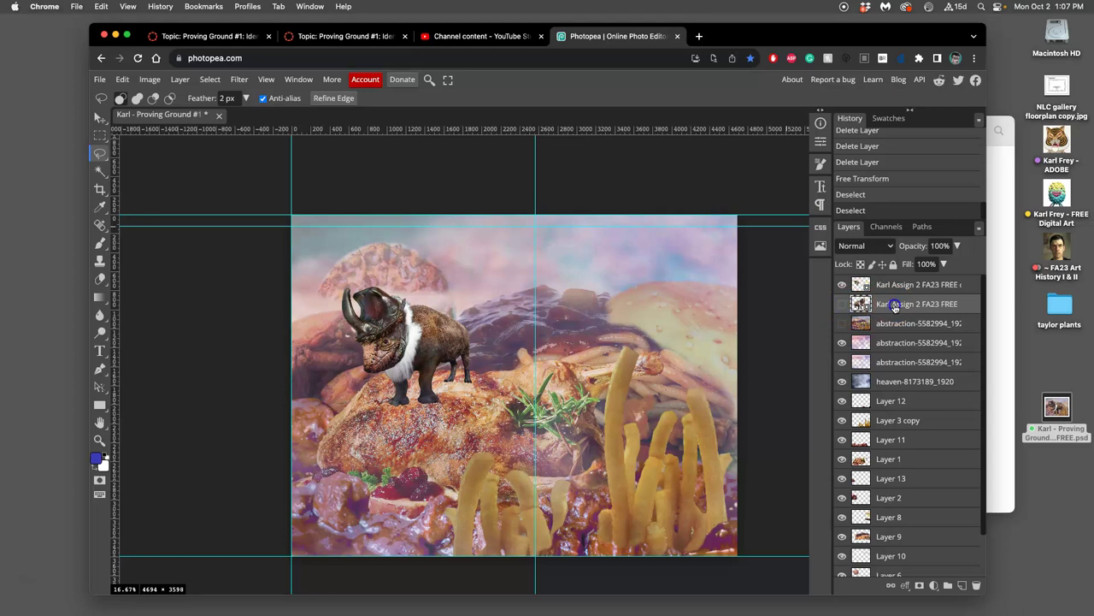
left_click(842, 304)
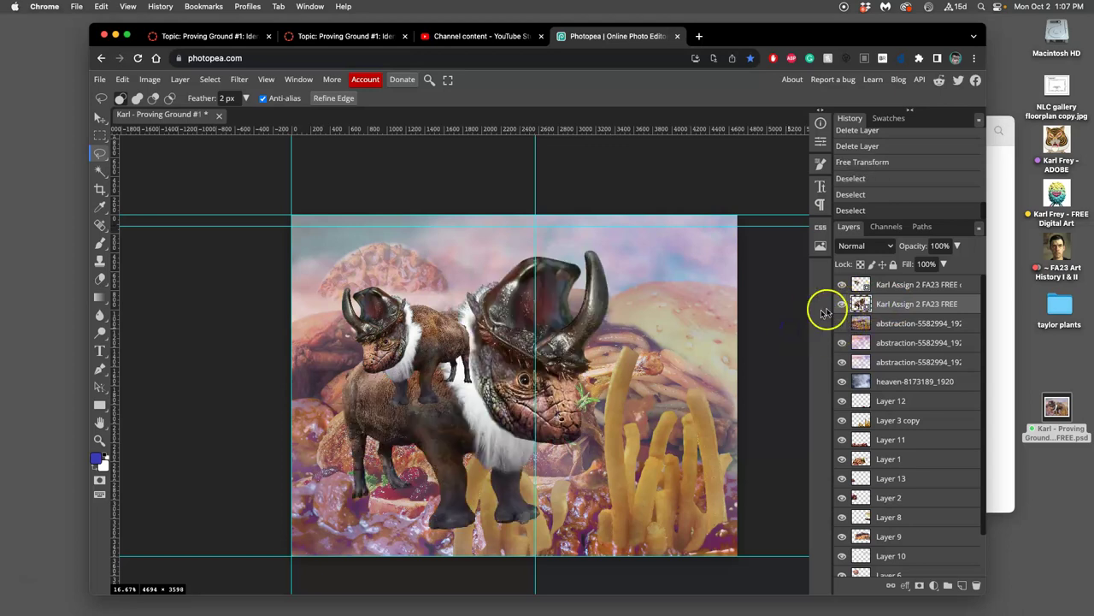
left_click(842, 323)
key("BackSpace")
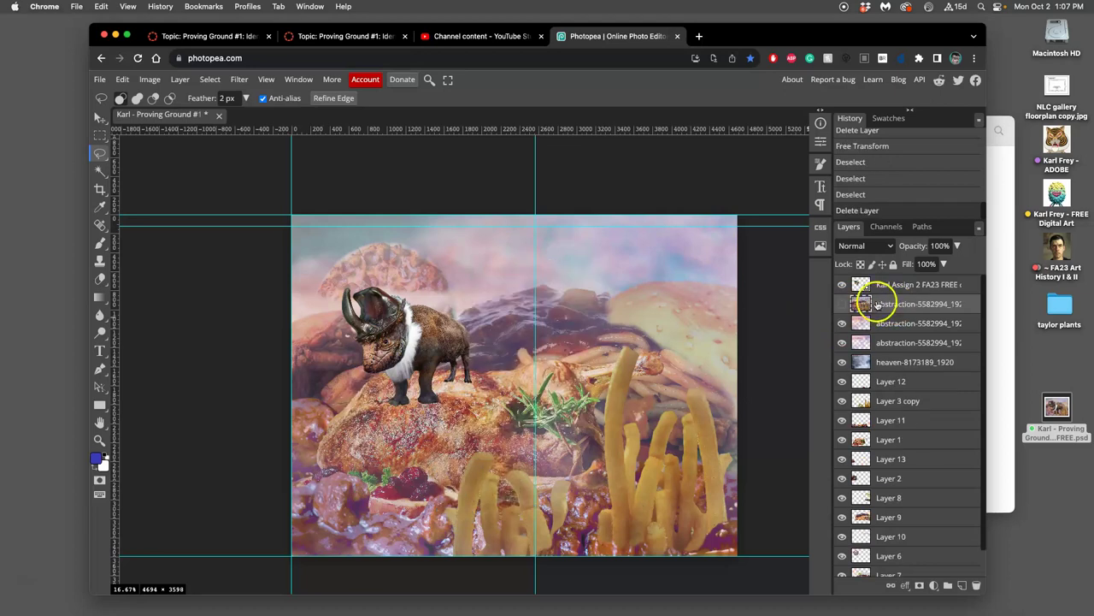
Step: Delete the hidden abstraction overlay layer and try reordering the remaining layers
scroll(911, 391, "down", 1)
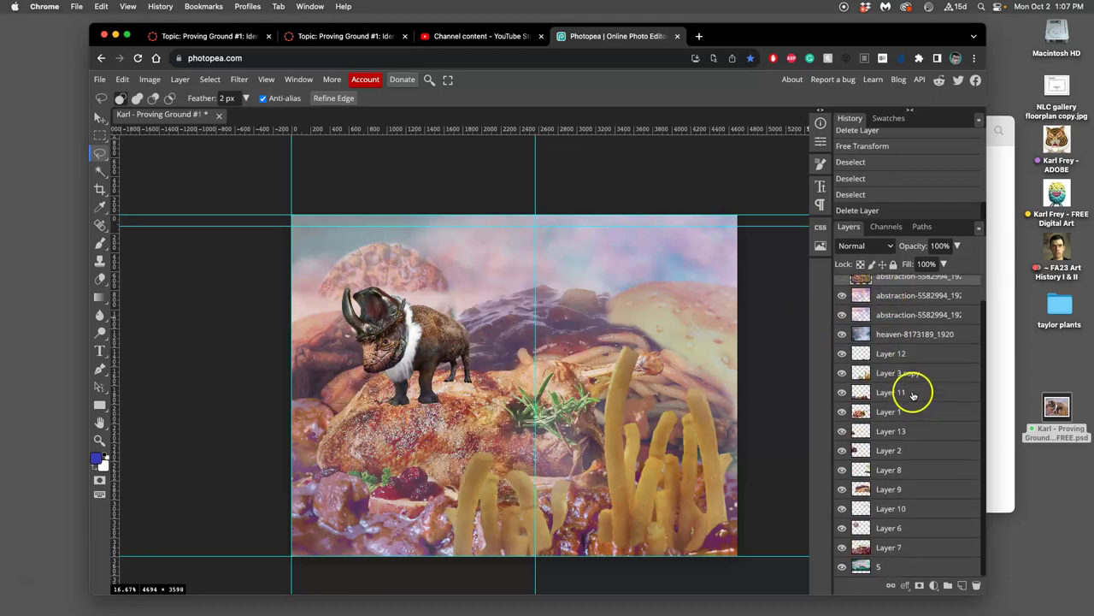
scroll(881, 342, "up", 1)
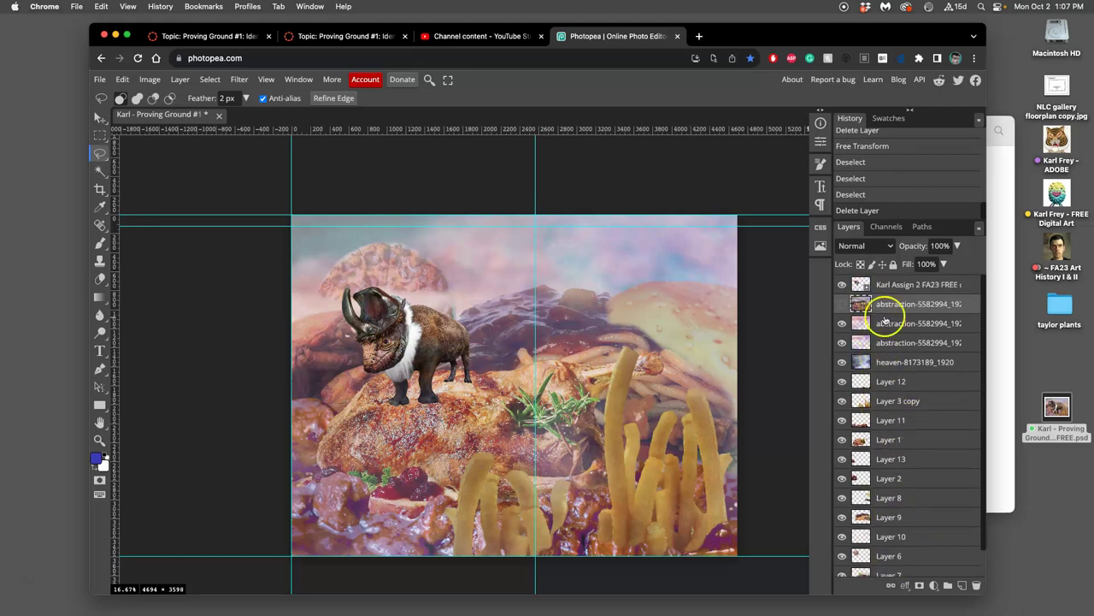
left_click(842, 305)
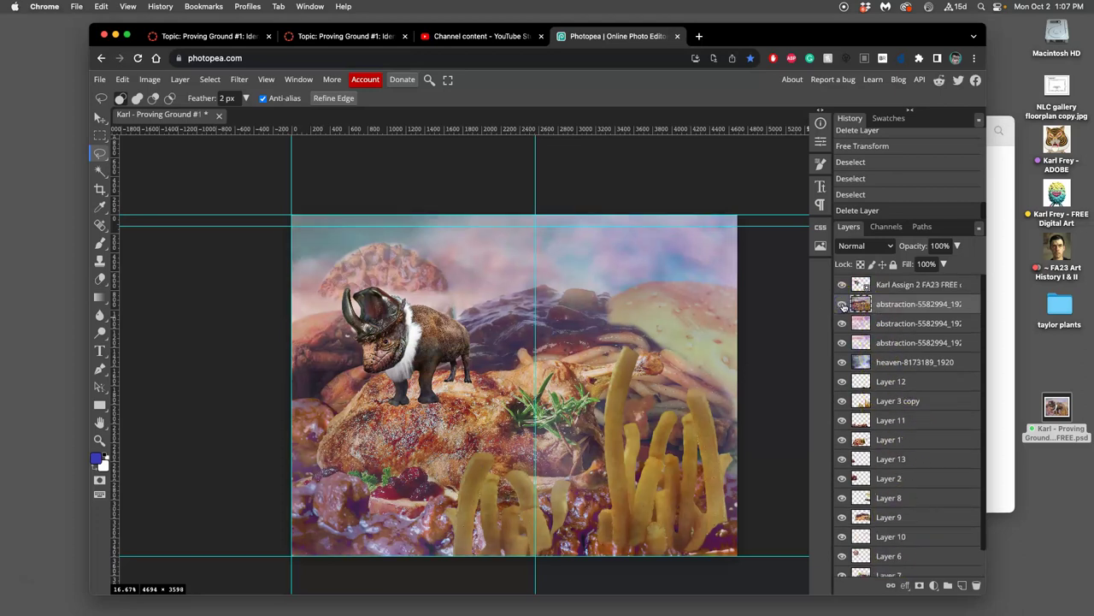
left_click(843, 305)
left_click(887, 306)
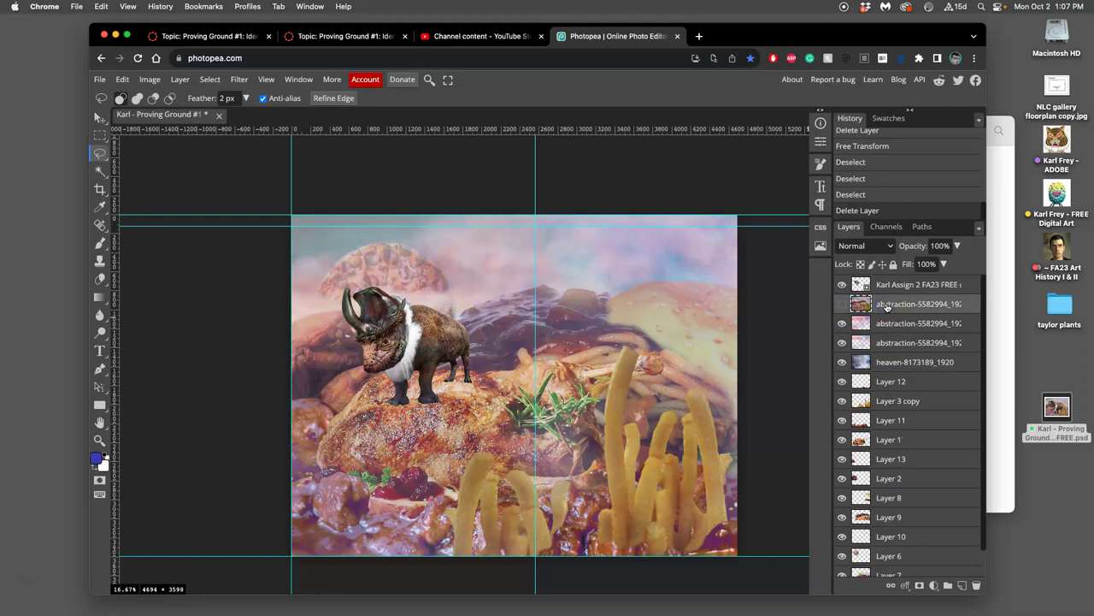
key("BackSpace")
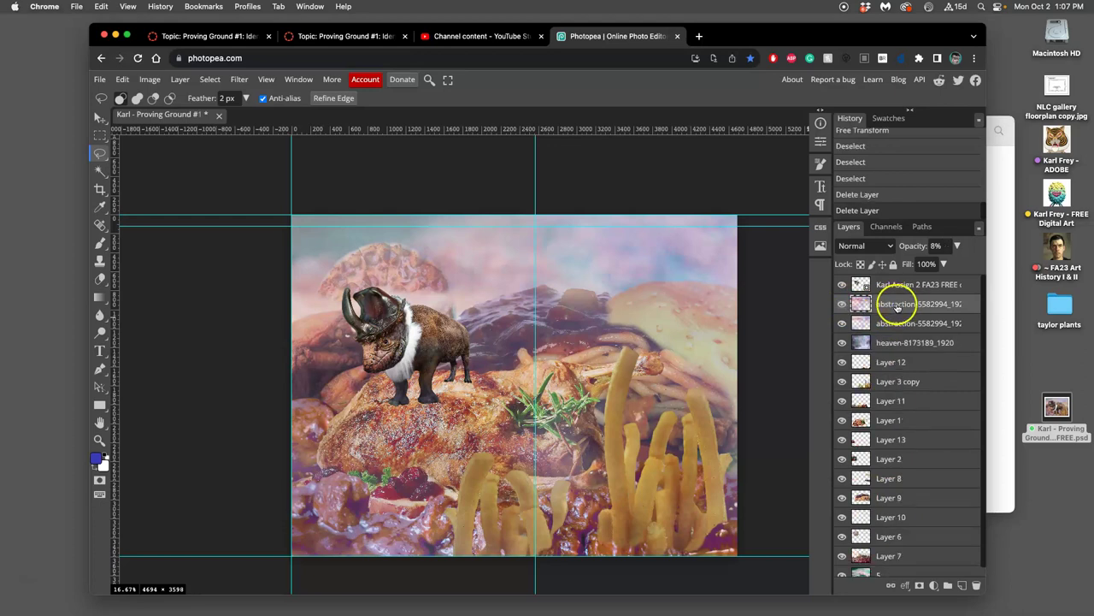
mouse_move(908, 308)
left_mouse_down()
mouse_move(907, 363)
mouse_move(940, 505)
mouse_move(924, 571)
mouse_move(916, 342)
mouse_move(908, 295)
mouse_move(902, 304)
left_mouse_up()
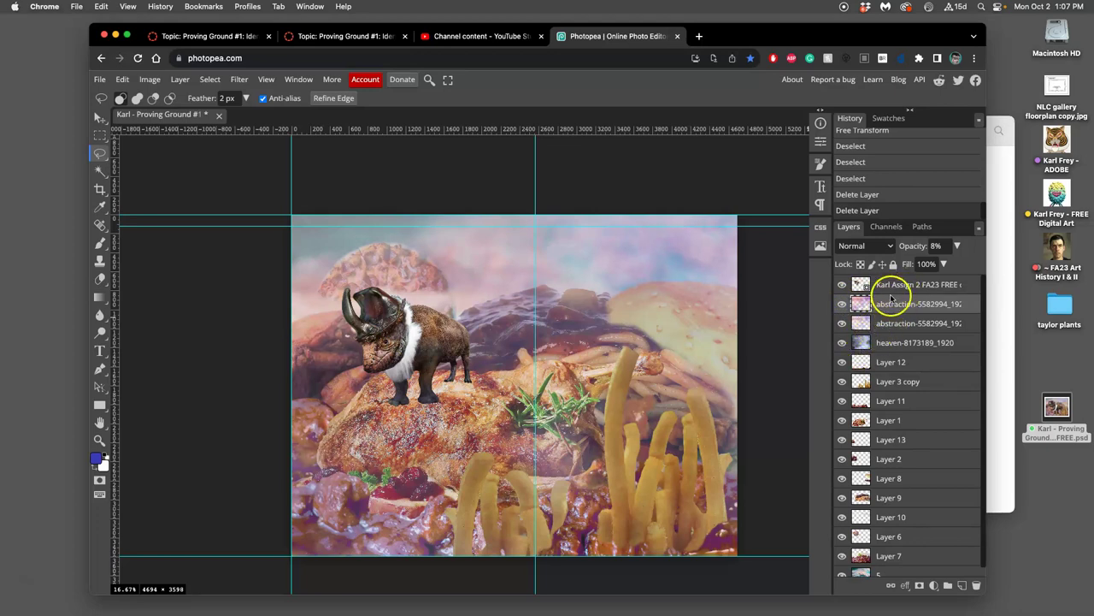
left_click_drag(884, 285, 886, 290)
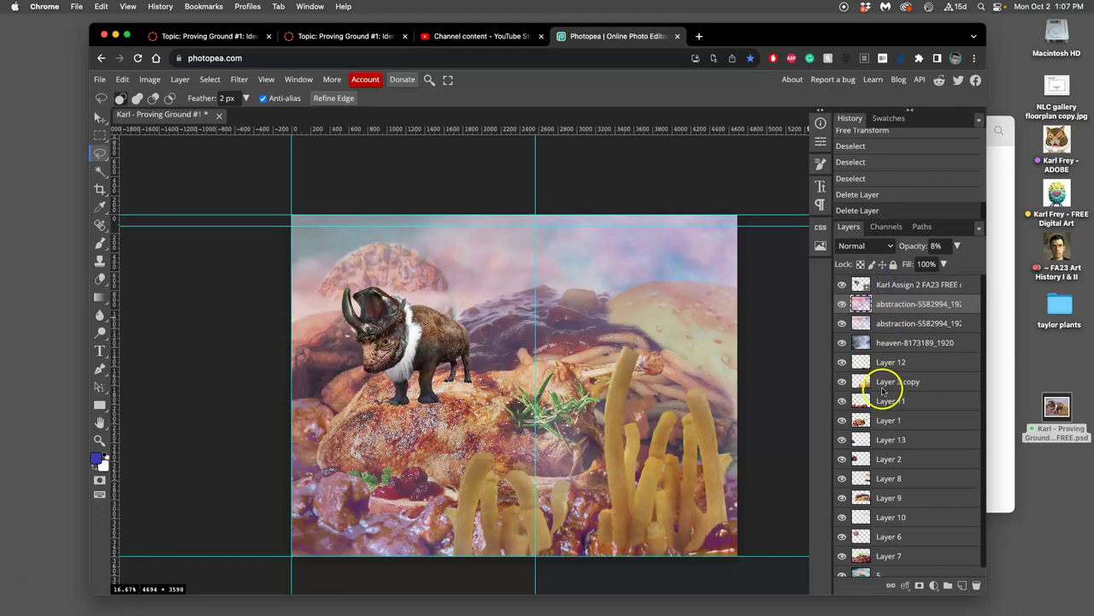
scroll(886, 412, "down", 1)
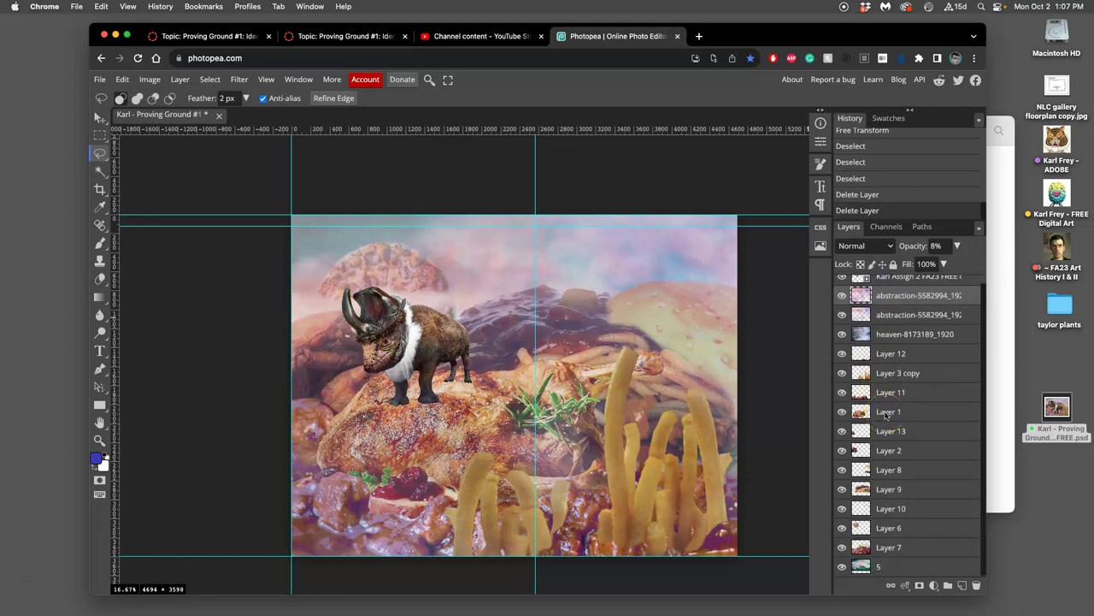
Step: Crop the canvas to a 2567×3598 portrait by pulling the right edge to the guide
left_click(100, 190)
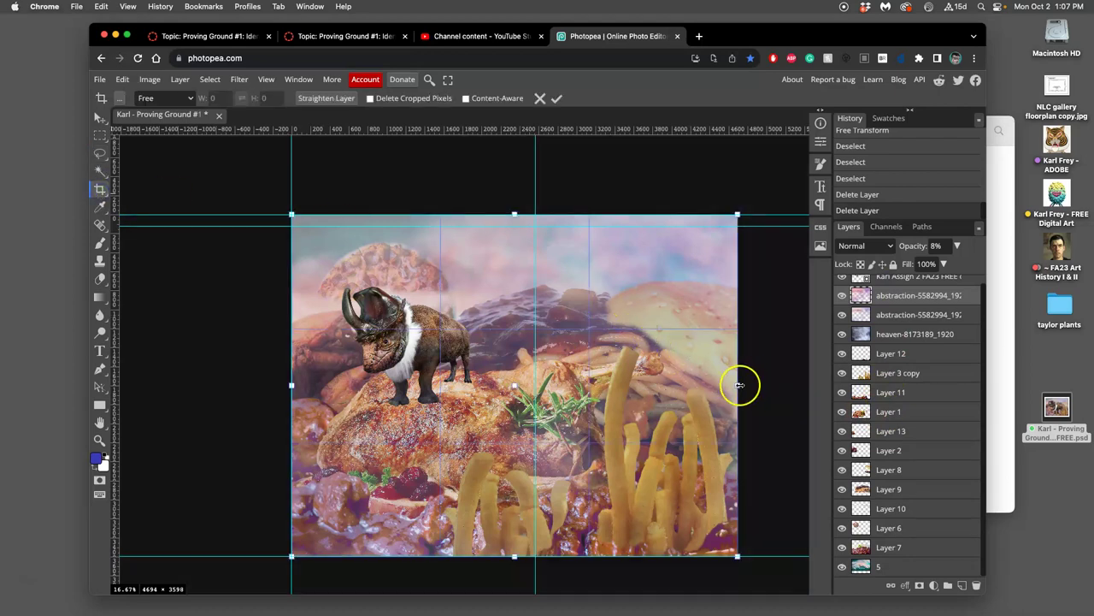
left_click_drag(738, 385, 536, 383)
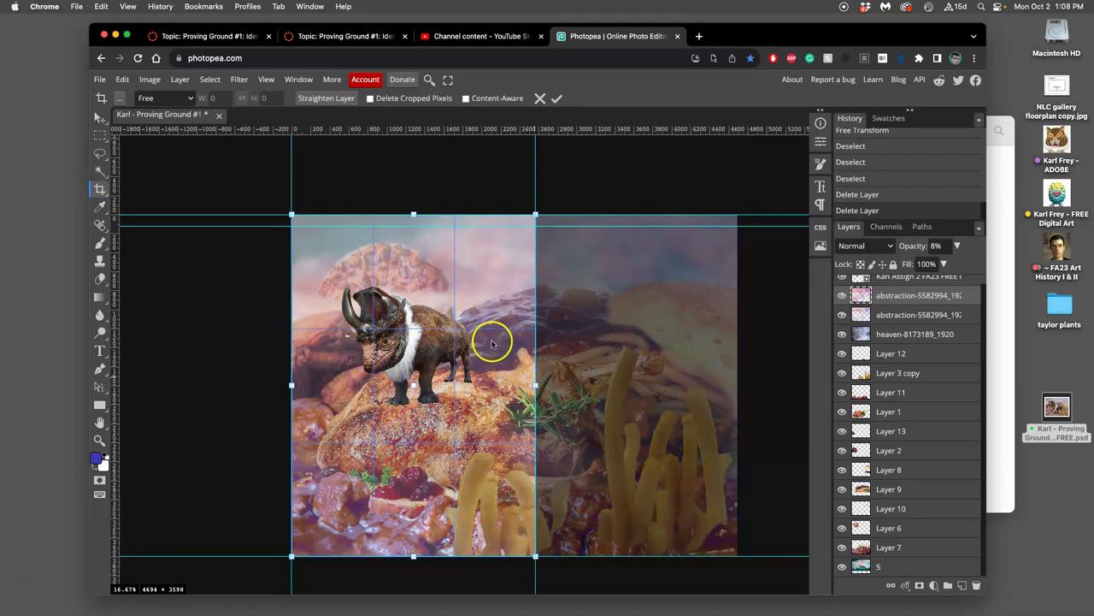
key("Return")
left_click_drag(752, 157, 120, 154)
left_click(99, 117)
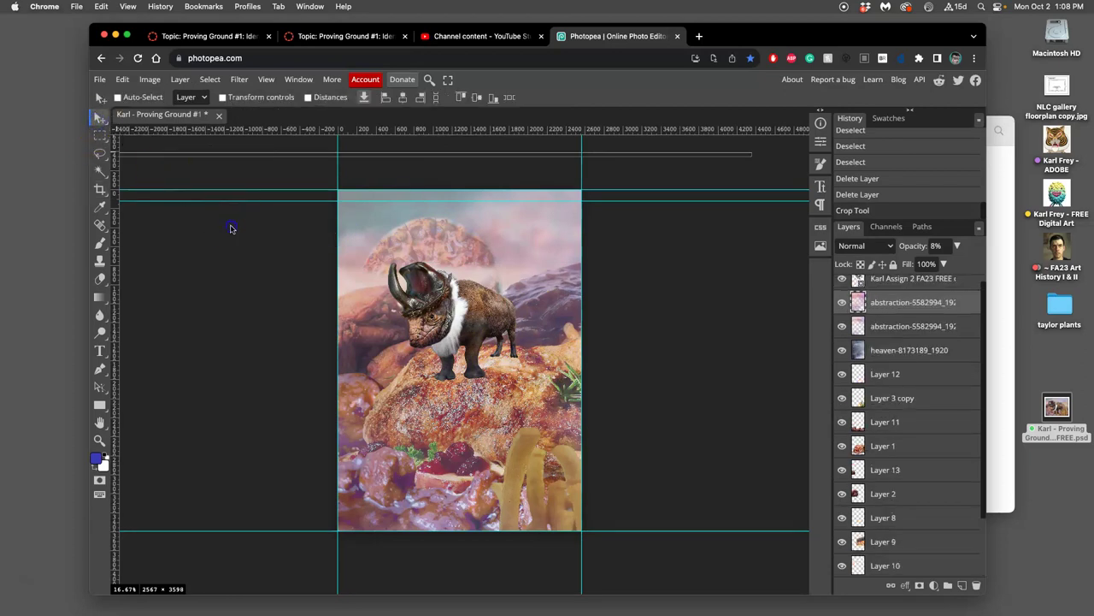
Step: Hide the guides with Ctrl+;
key("ctrl+semicolon")
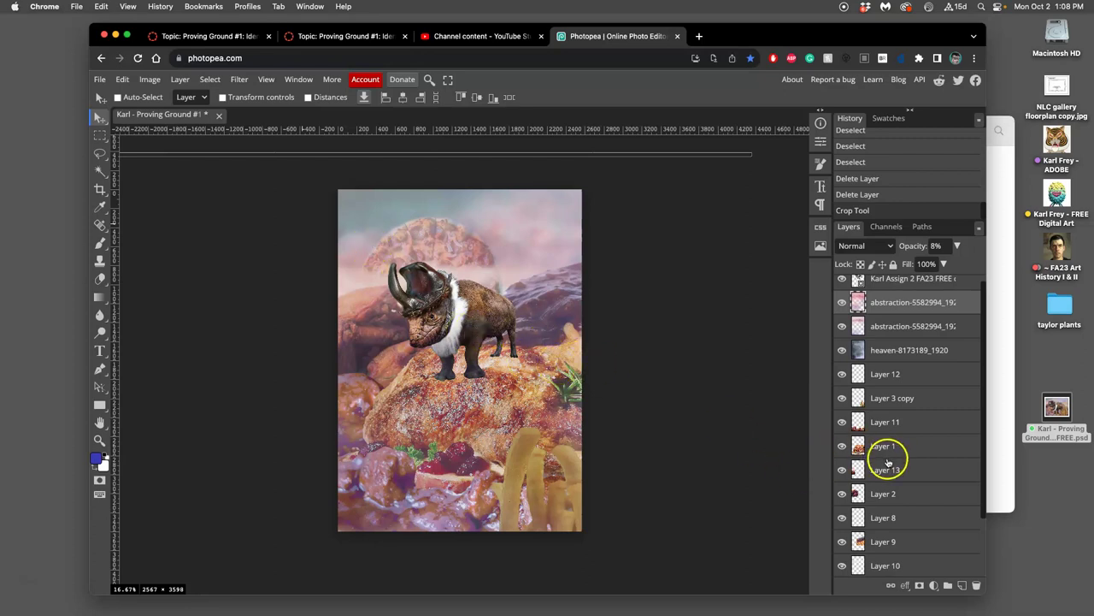
scroll(932, 419, "up", 1)
scroll(932, 420, "down", 3)
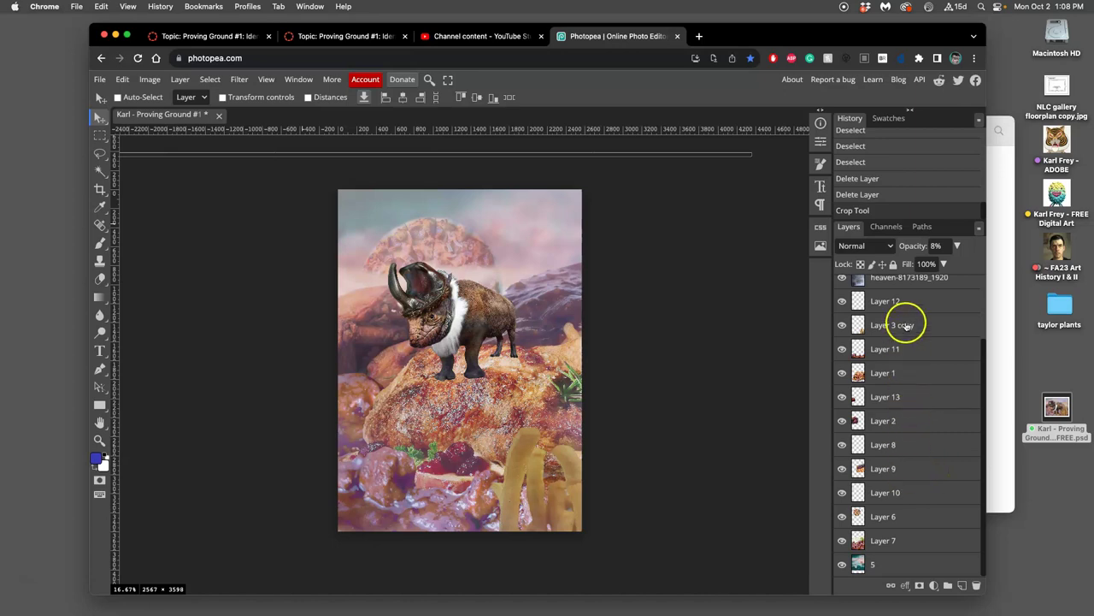
Step: Delete Layer 12 from the layer stack
left_click(842, 325)
left_click(843, 325)
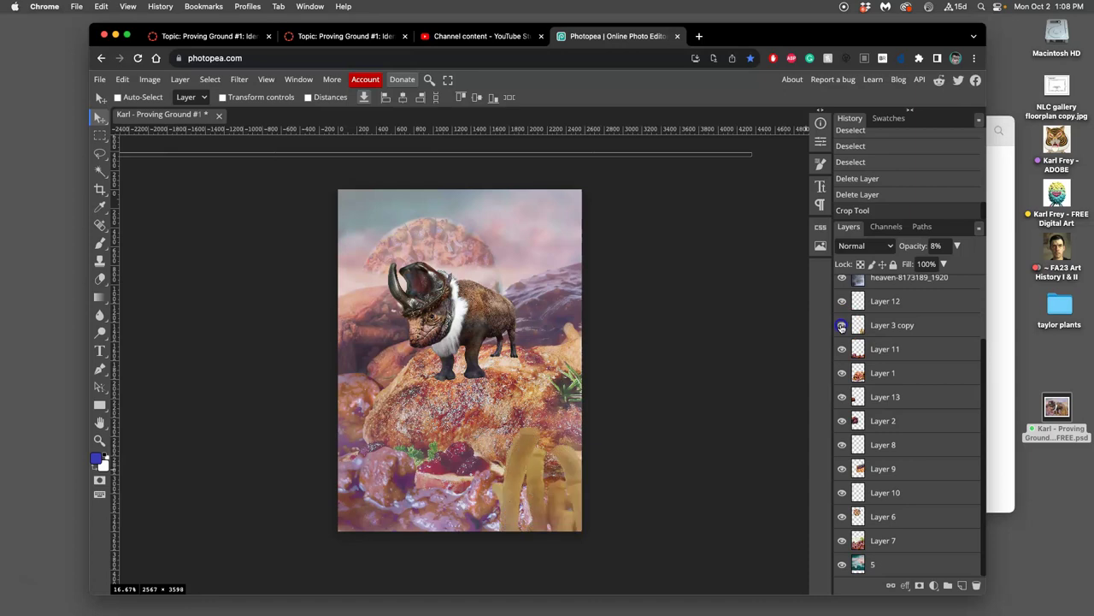
left_click(889, 301)
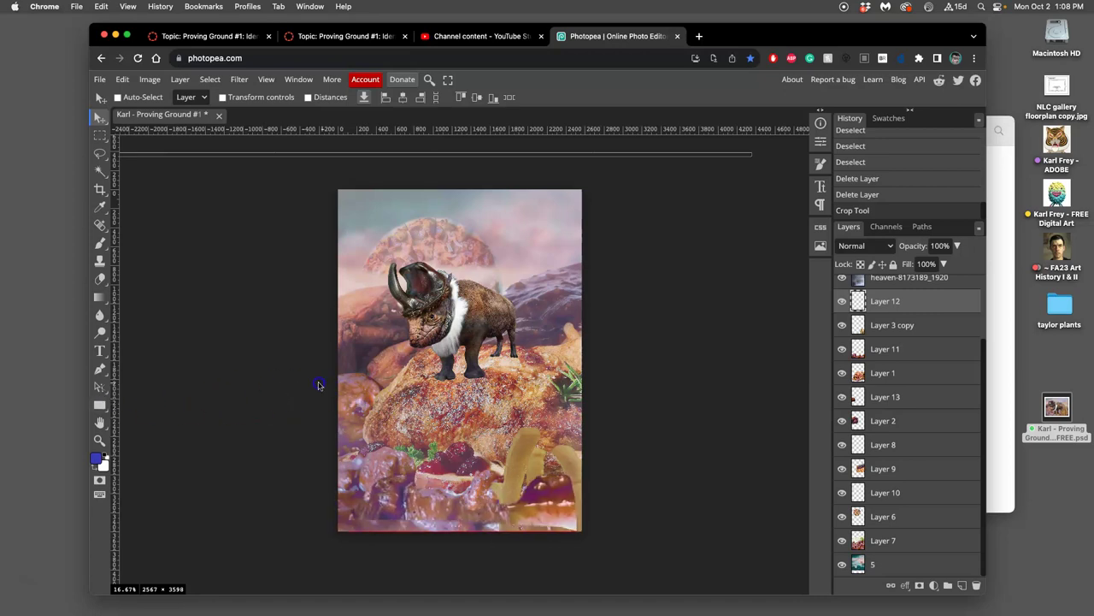
key("Delete")
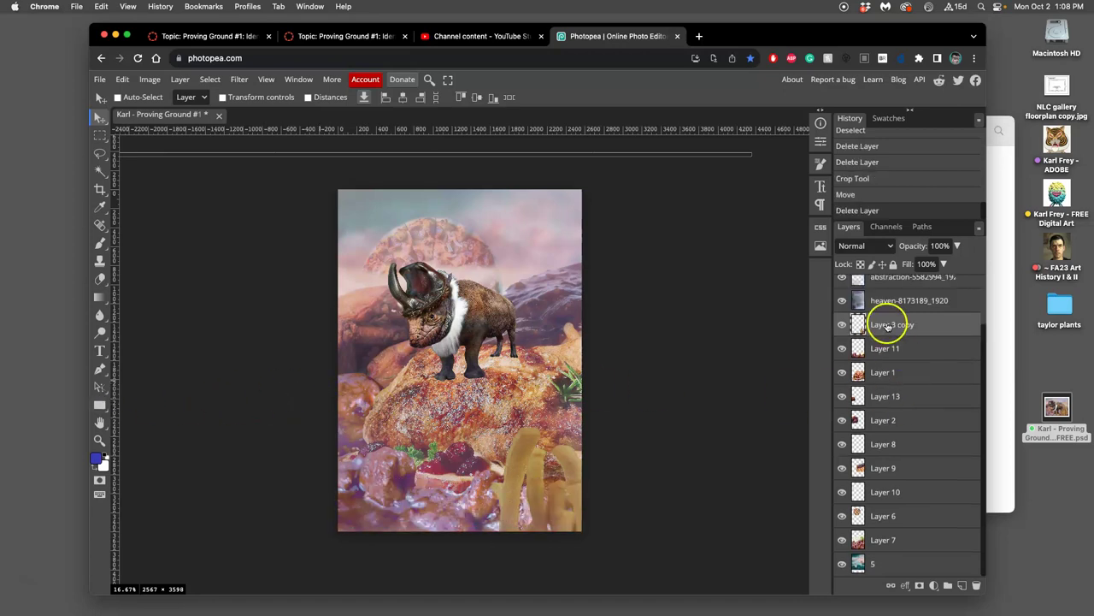
scroll(899, 391, "up", 1)
scroll(899, 389, "up", 1)
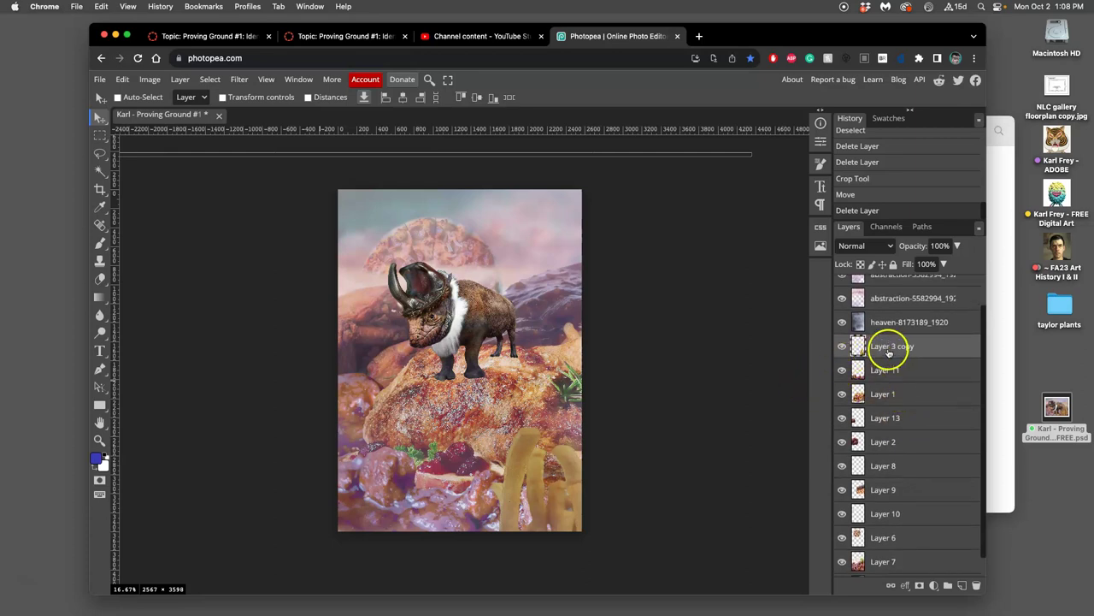
Step: Duplicate the Layer 3 copy fries and drag the copy into the lower-left foreground along the bottom
key("ctrl+j")
left_click_drag(501, 453, 196, 491)
left_click_drag(437, 504, 451, 542)
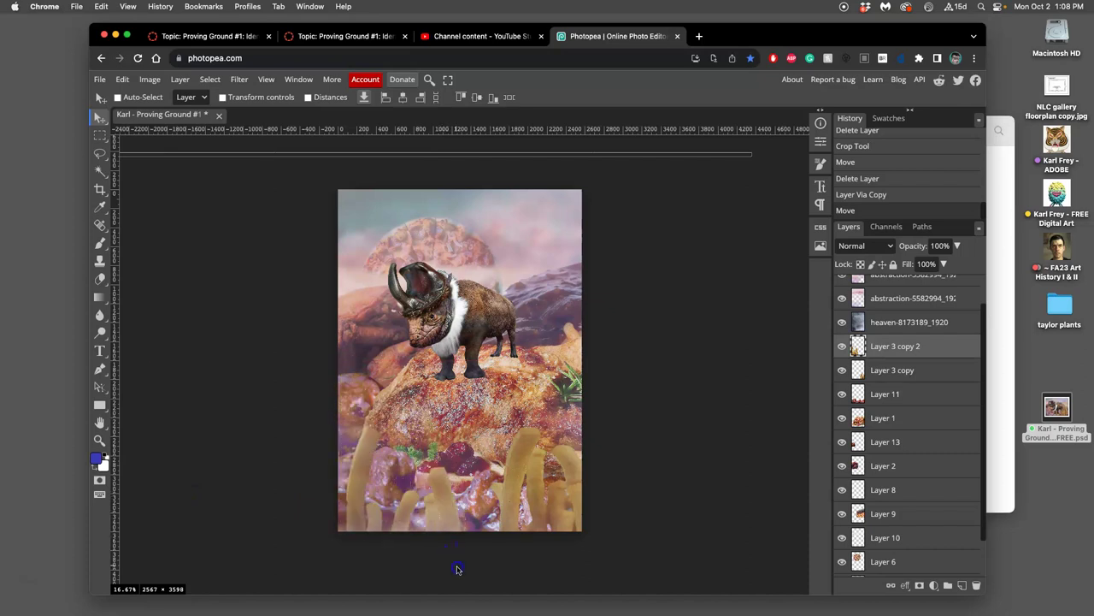